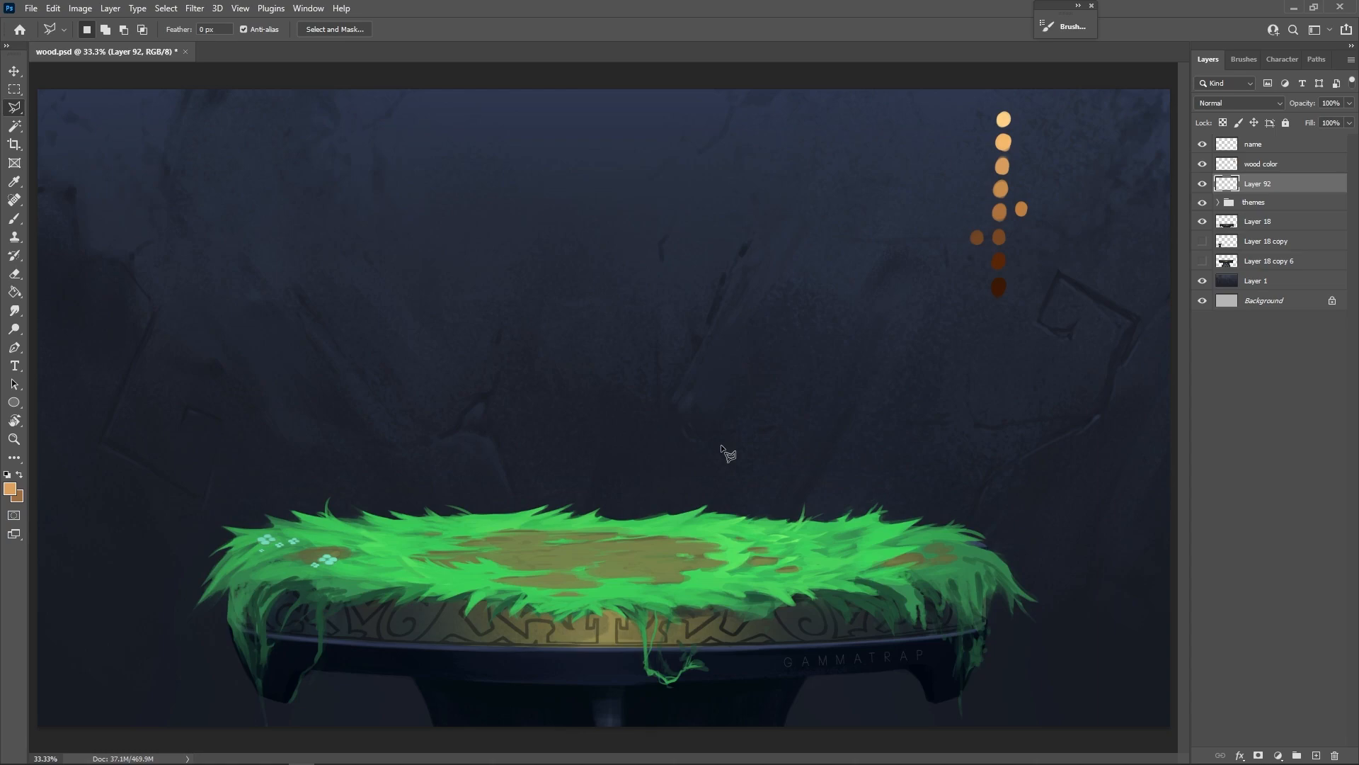
click(16, 111)
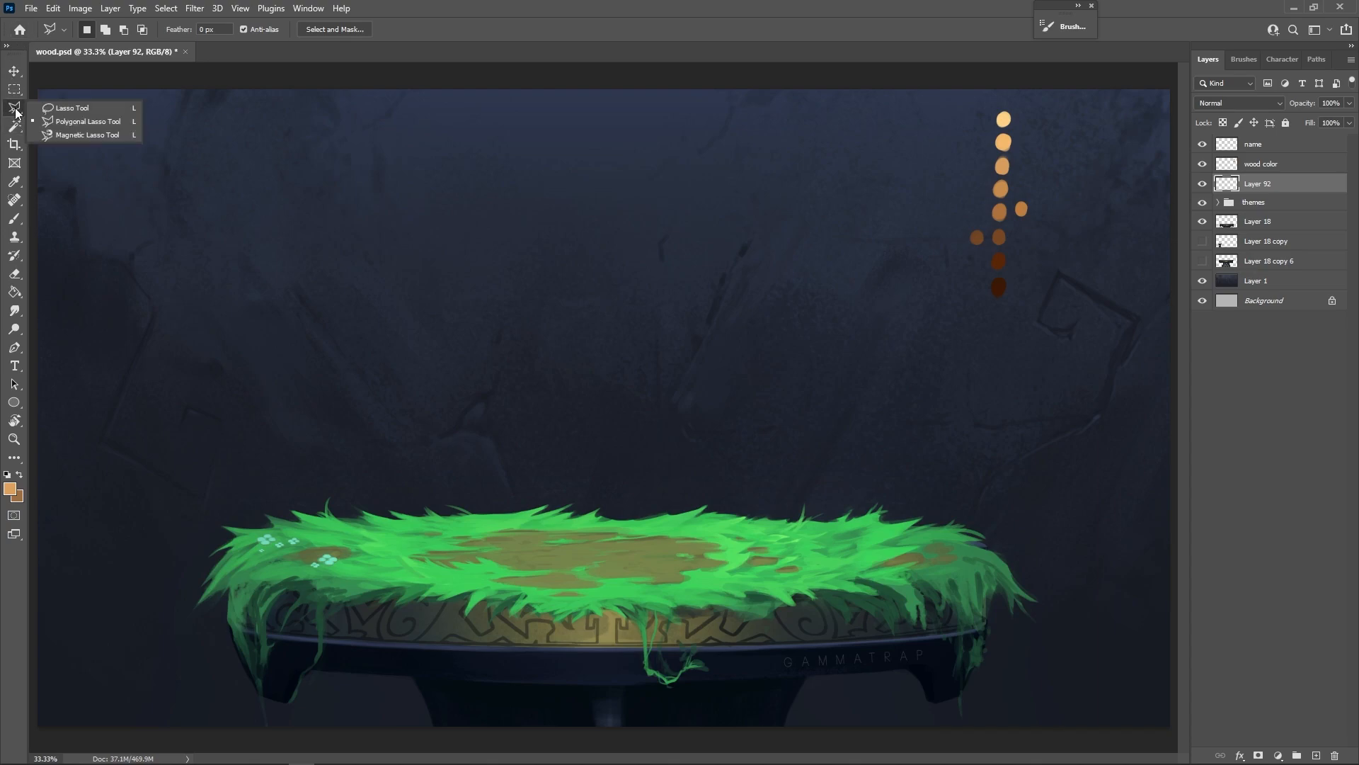
click(82, 125)
click(404, 550)
click(554, 367)
click(596, 543)
click(461, 629)
click(464, 572)
click(378, 588)
click(418, 654)
click(329, 618)
click(405, 552)
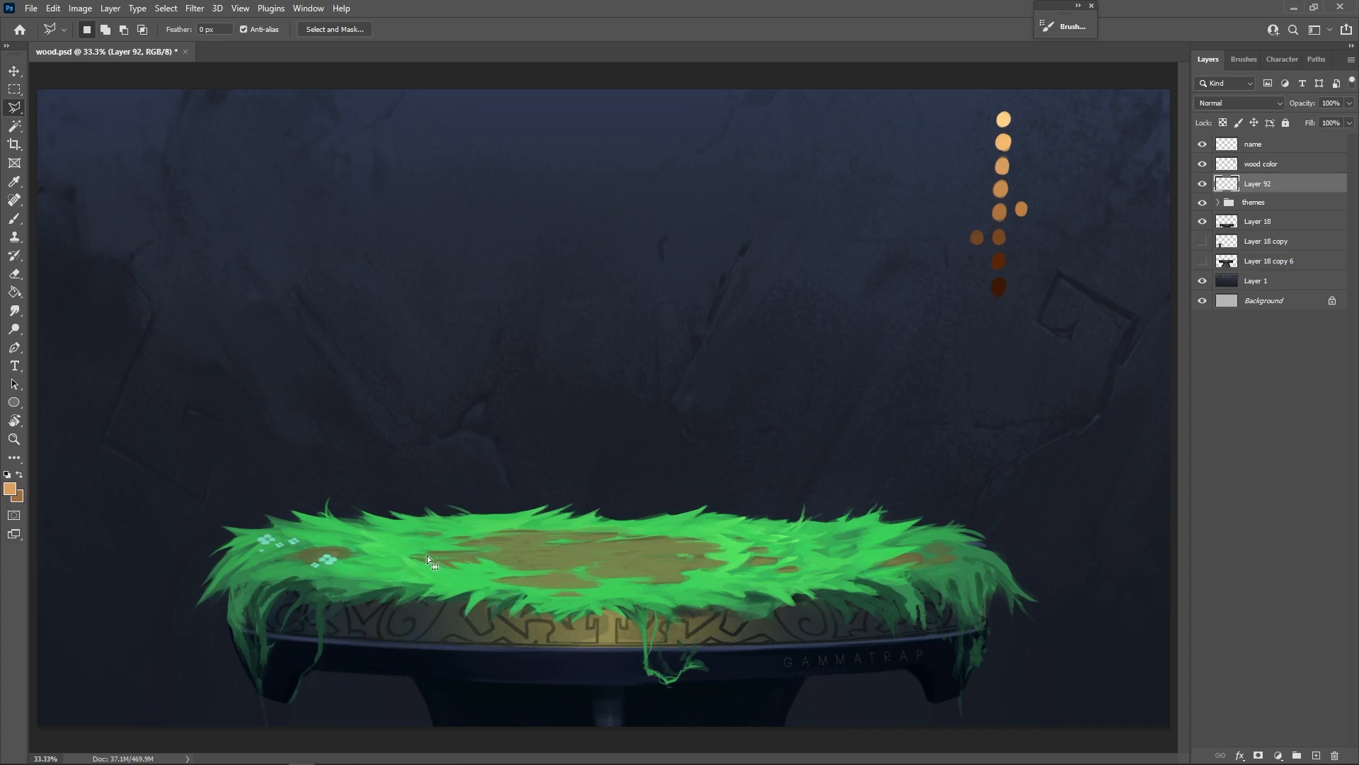
key(ctrl+d)
click(397, 546)
click(404, 366)
click(508, 352)
click(523, 403)
click(470, 446)
click(533, 474)
key(Escape)
Step: Outline a six-sided block silhouette standing on the grassy platform with the Polygonal Lasso
click(403, 548)
click(438, 376)
click(612, 349)
click(762, 381)
click(780, 559)
click(609, 584)
click(406, 550)
Step: Fill the block selection with the mid-tone orange-brown palette swatch (c68c4c) and deselect it
key(b)
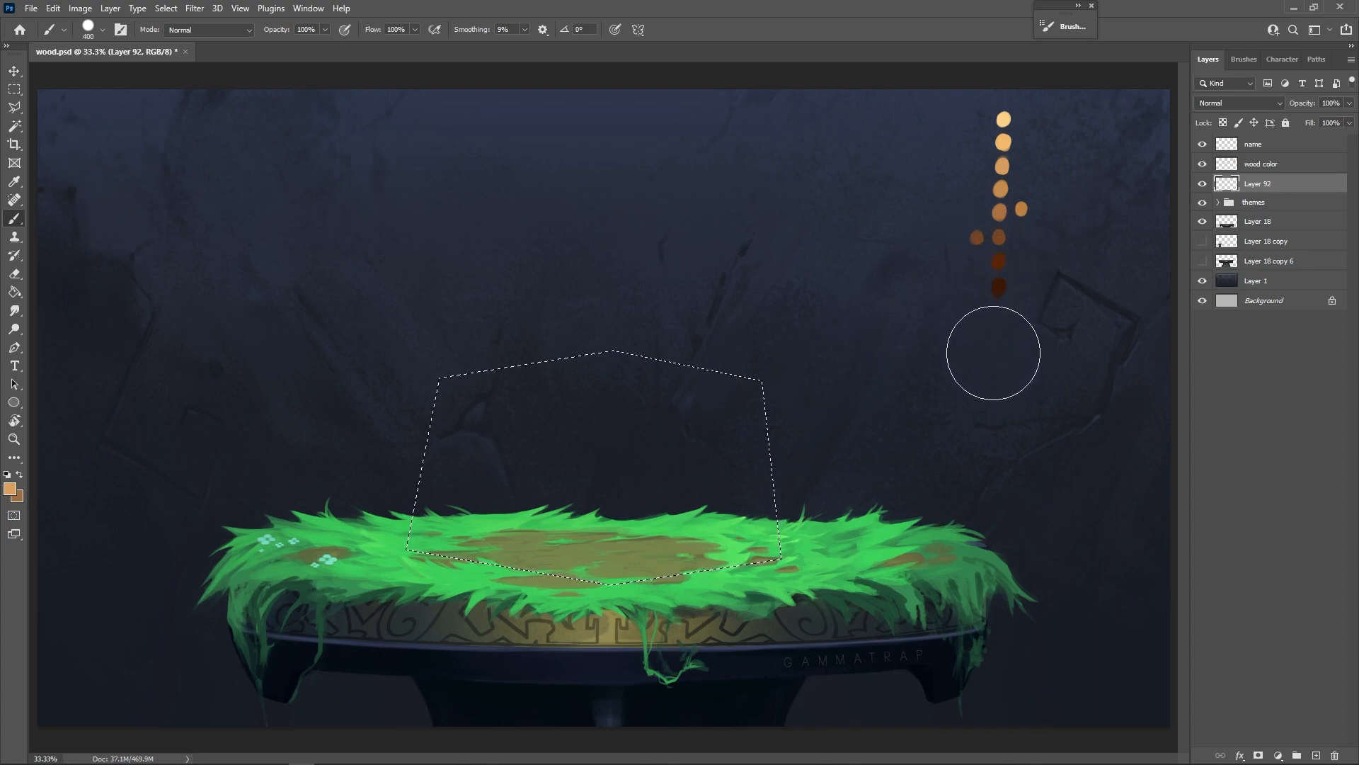
alt+click(1000, 190)
mouse_move(865, 470)
mouse_down()
mouse_move(709, 616)
mouse_move(554, 629)
mouse_move(474, 626)
mouse_move(415, 591)
mouse_move(359, 588)
mouse_move(352, 520)
mouse_move(334, 636)
mouse_up()
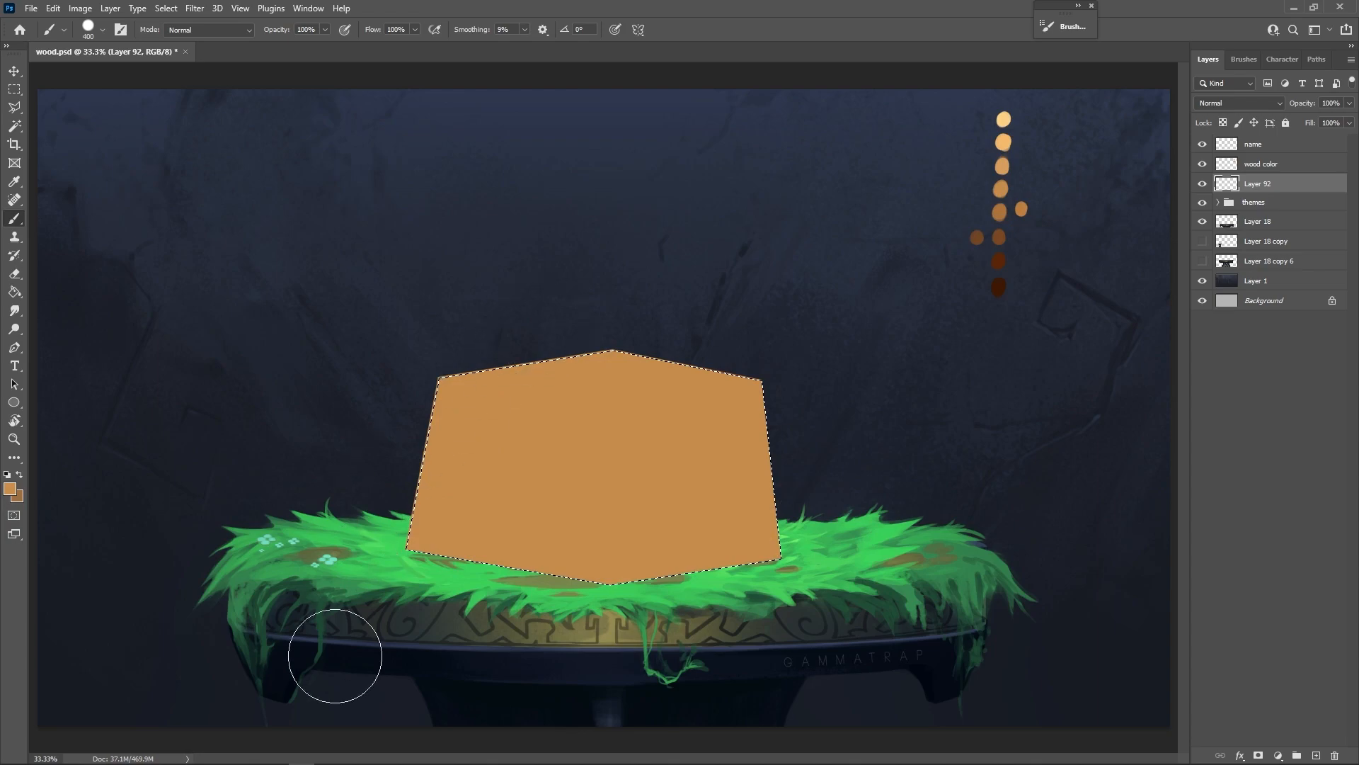
key(ctrl+d)
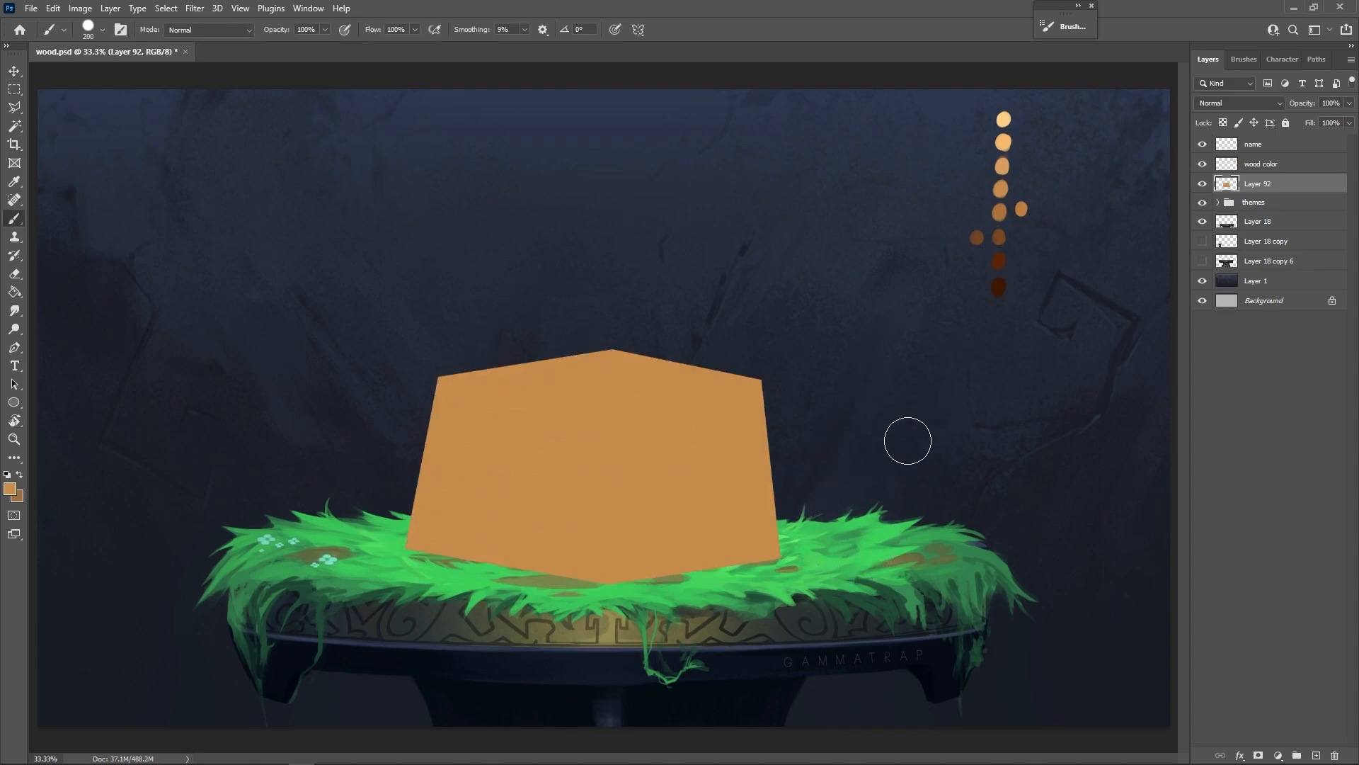
Step: Examine the hue, saturation and brightness of the wood palette swatches from lightest to darkest in the Color Picker
click(9, 488)
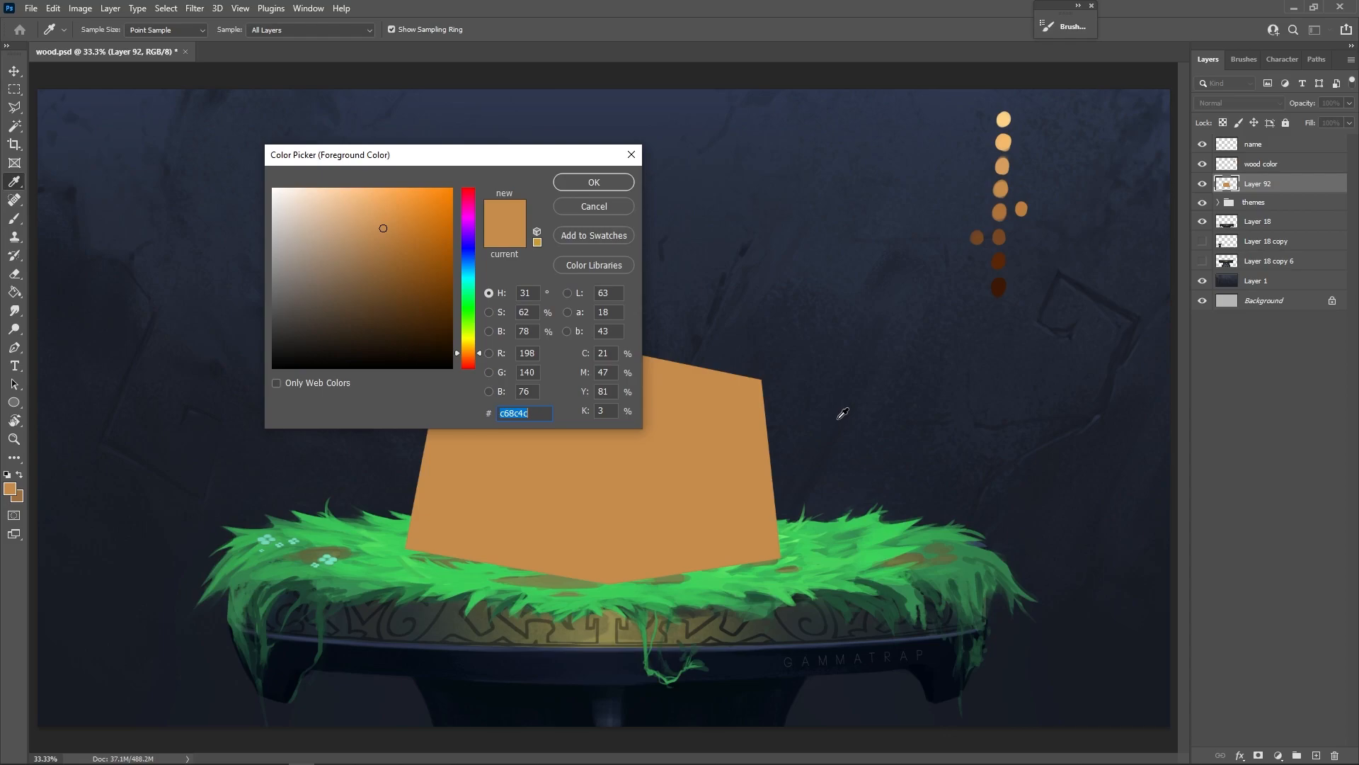
click(1005, 120)
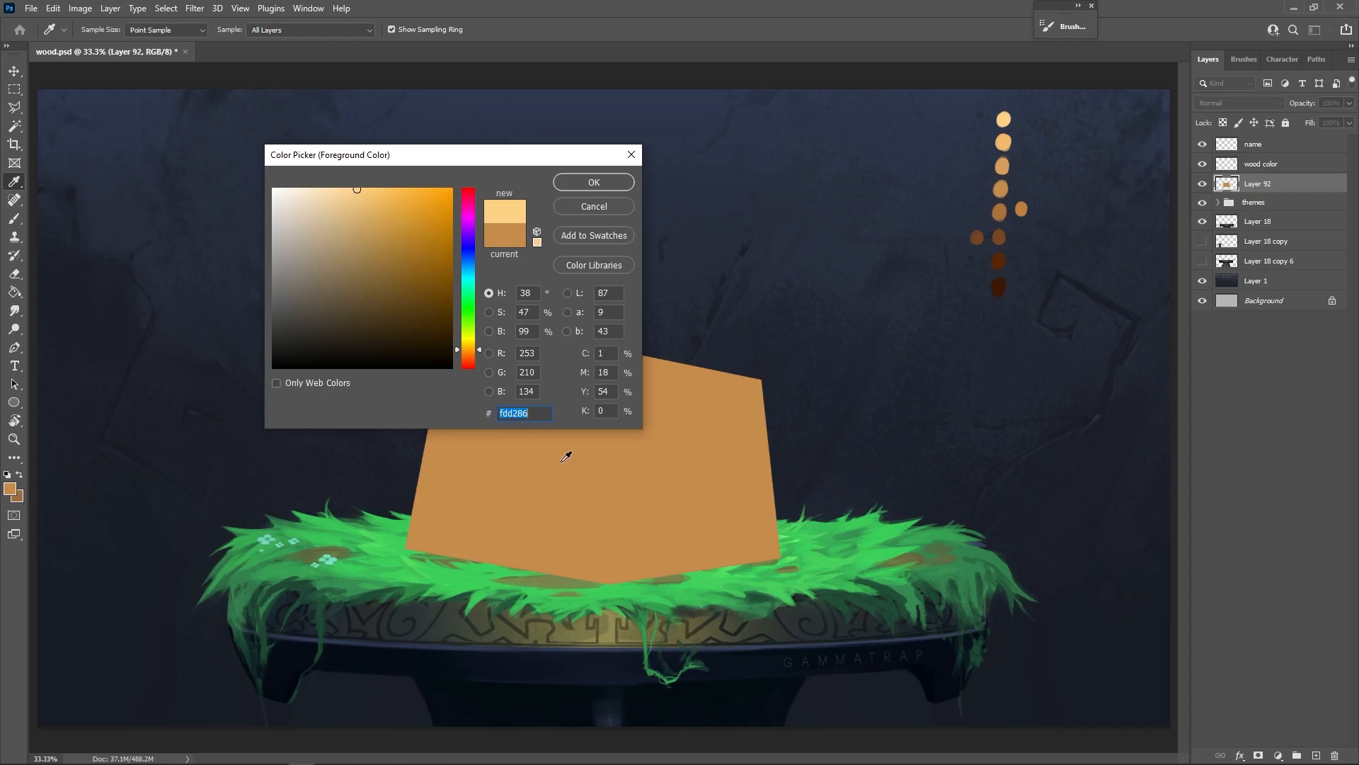
drag(467, 155, 274, 118)
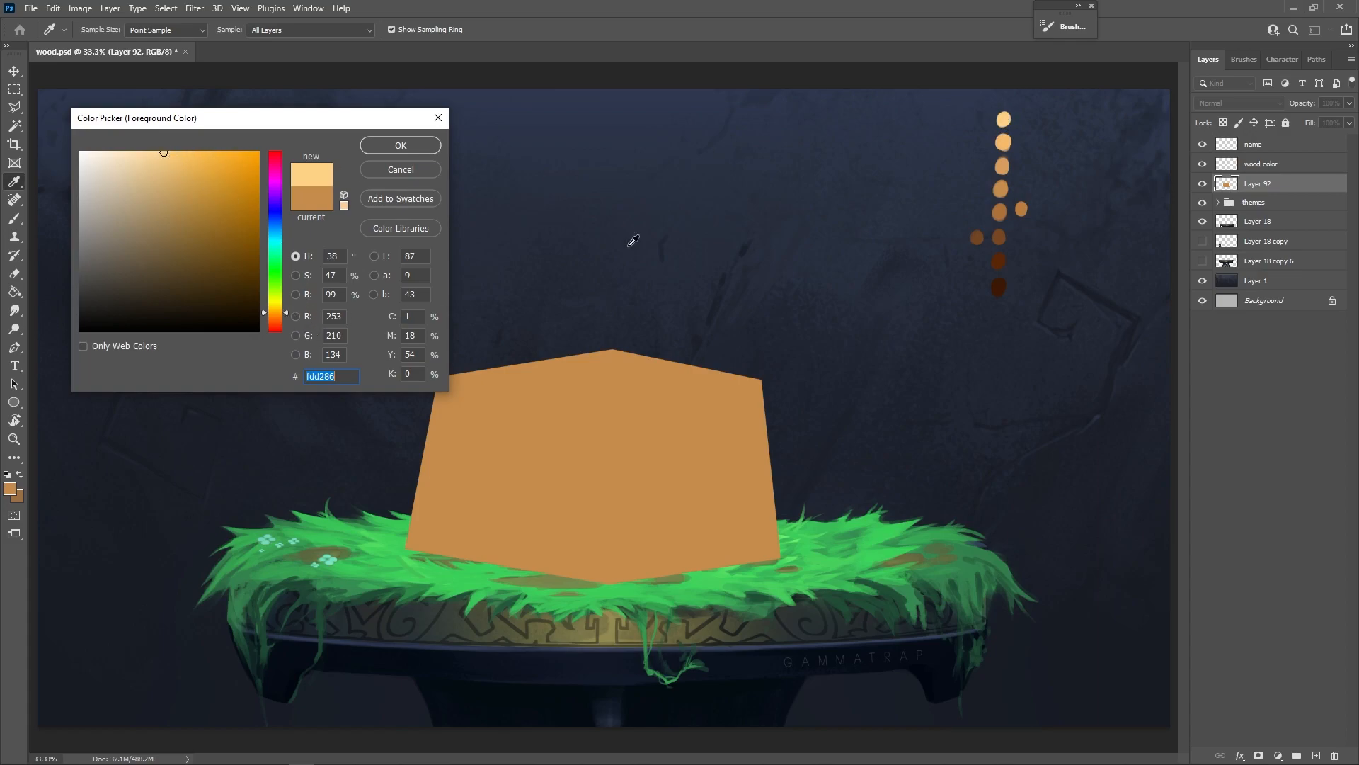
click(1004, 142)
click(1002, 165)
click(1000, 187)
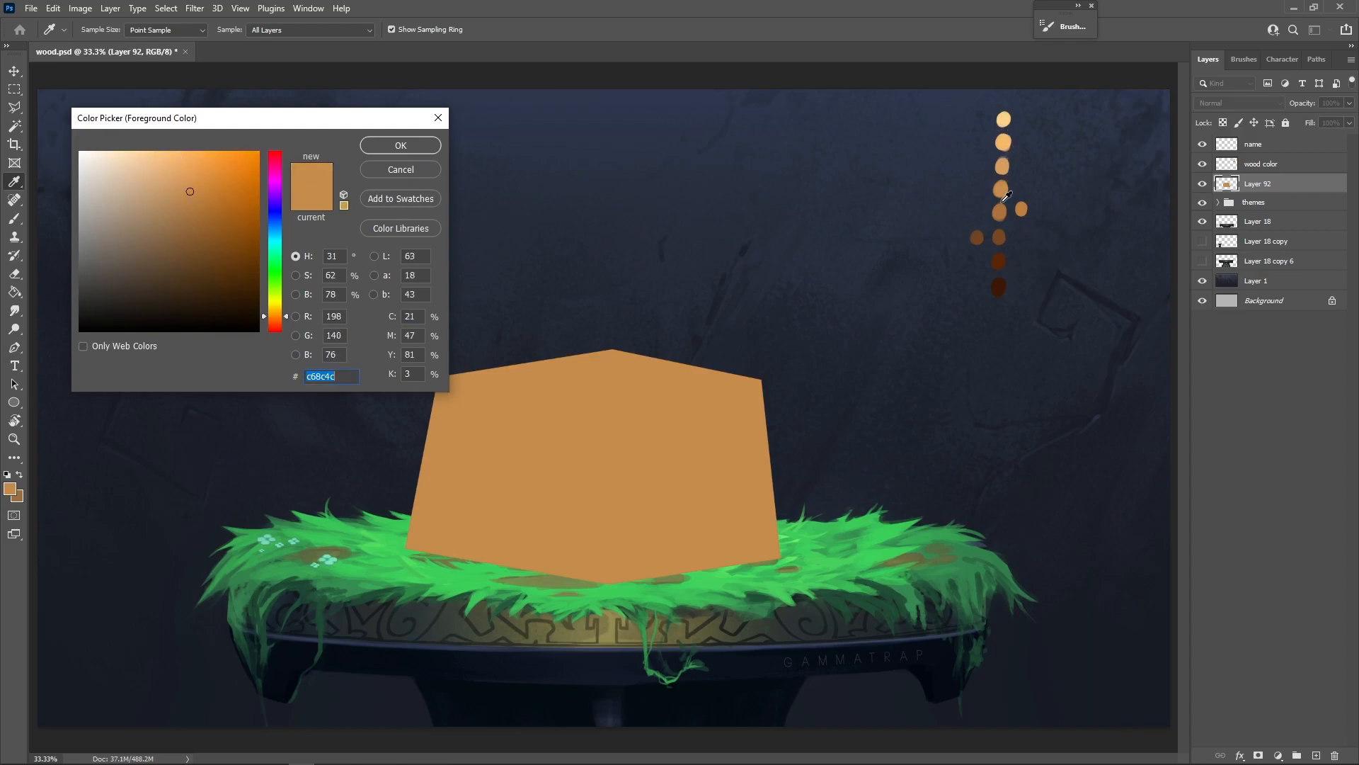
click(1000, 212)
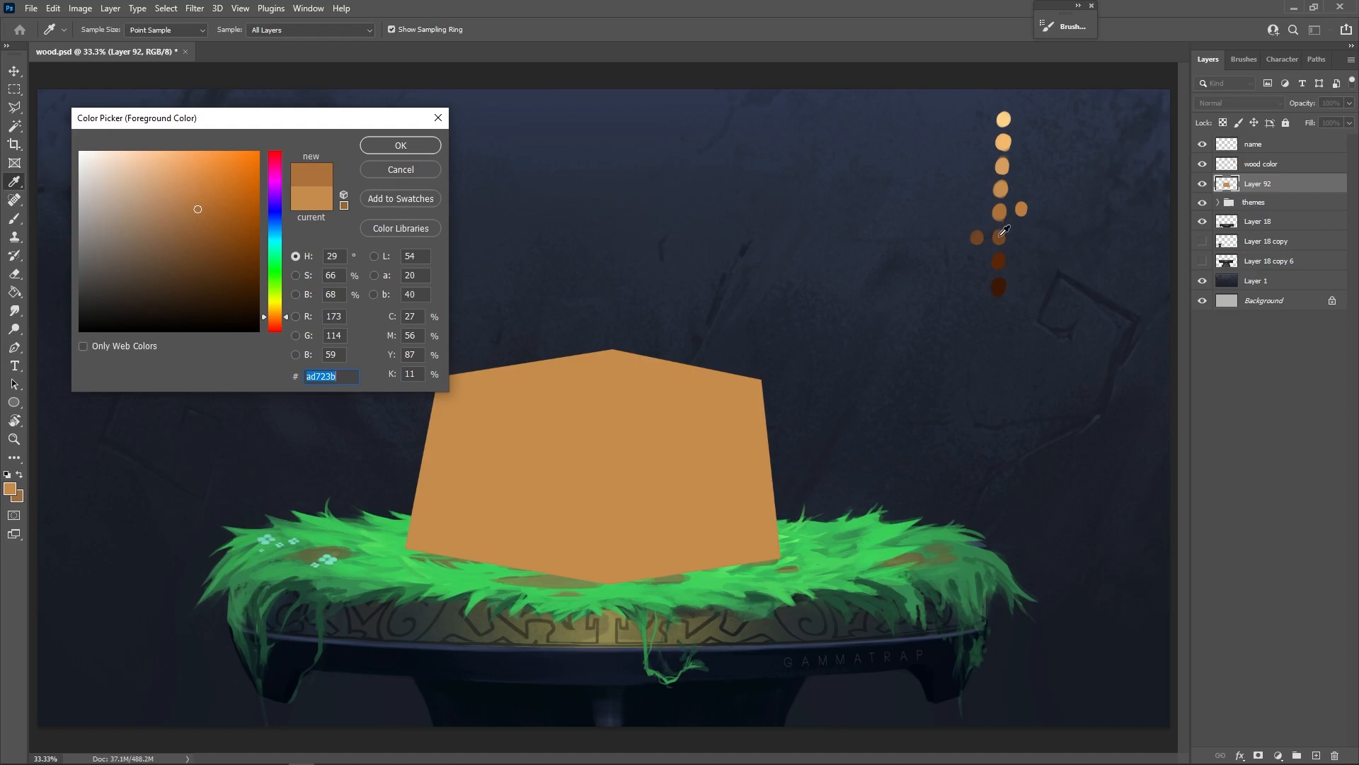
click(999, 237)
click(1001, 262)
click(1001, 286)
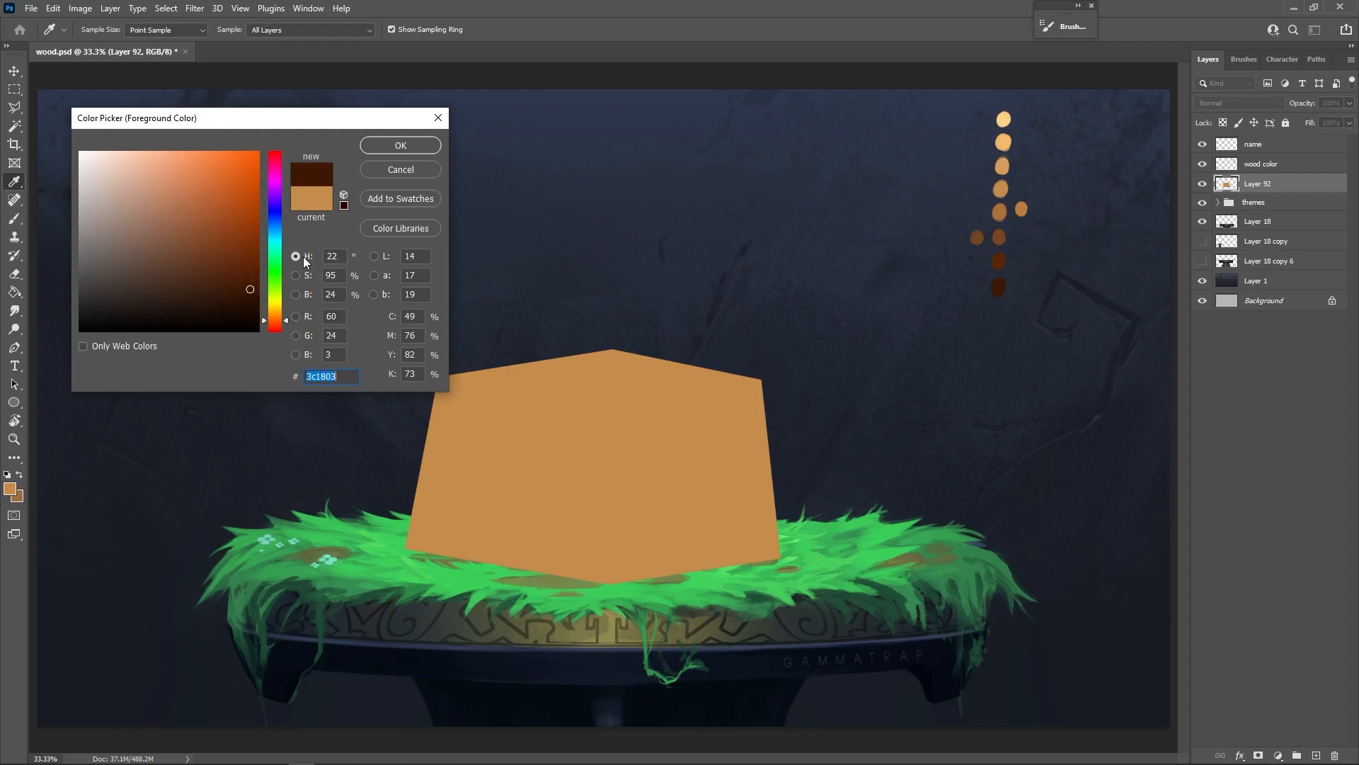
Step: Compare the color values of the light and darkest wood swatches and leave the Color Picker without changing the foreground color
click(1008, 141)
drag(1012, 137, 993, 278)
click(1004, 139)
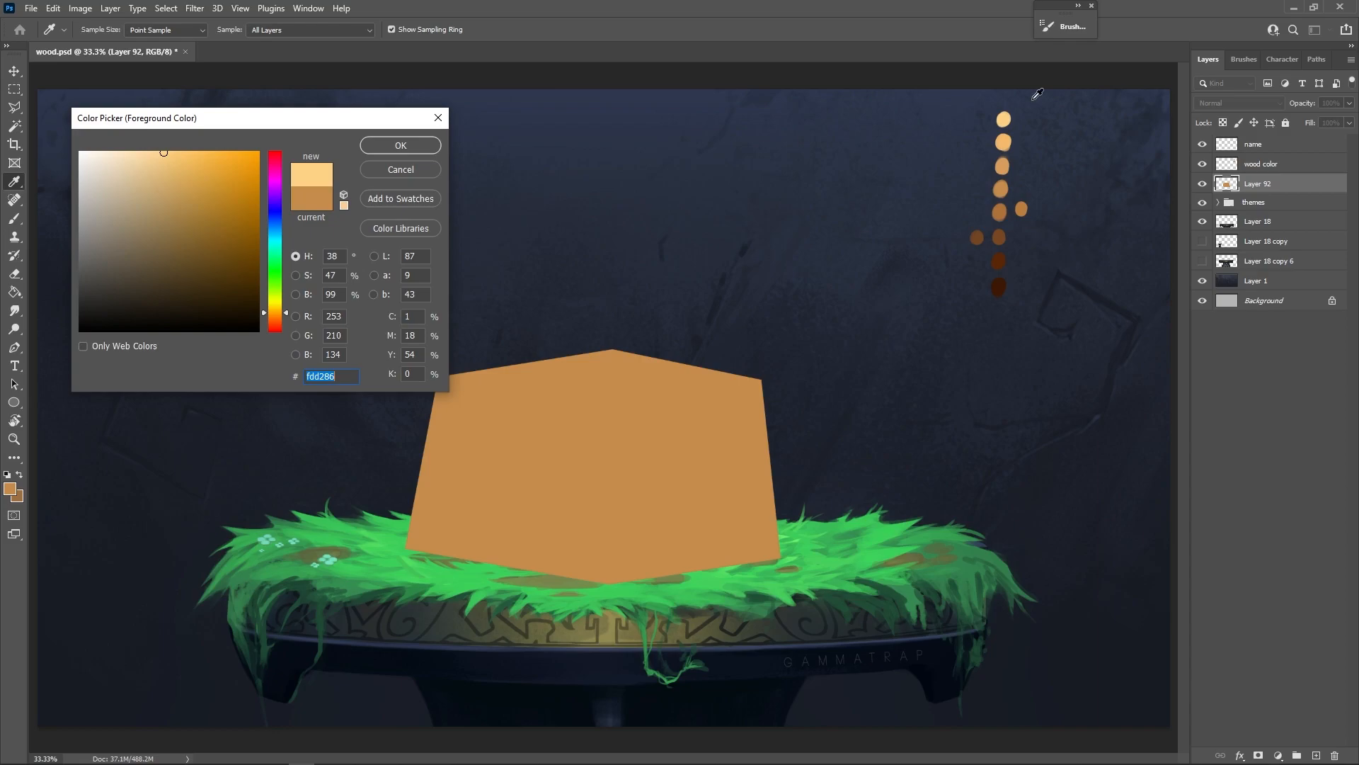
click(998, 286)
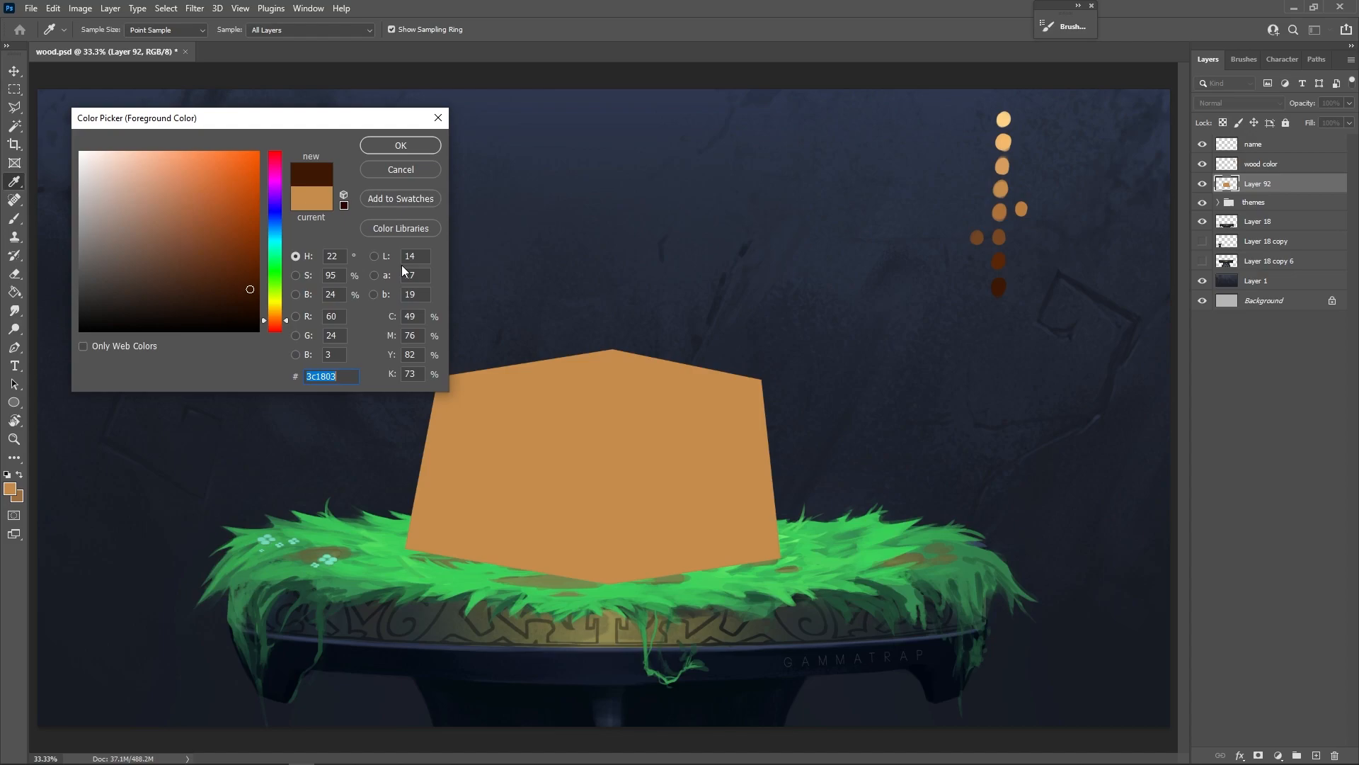
key(Escape)
Step: Add a new layer above the block layer (Layer 92) and clip it to the block
key(b)
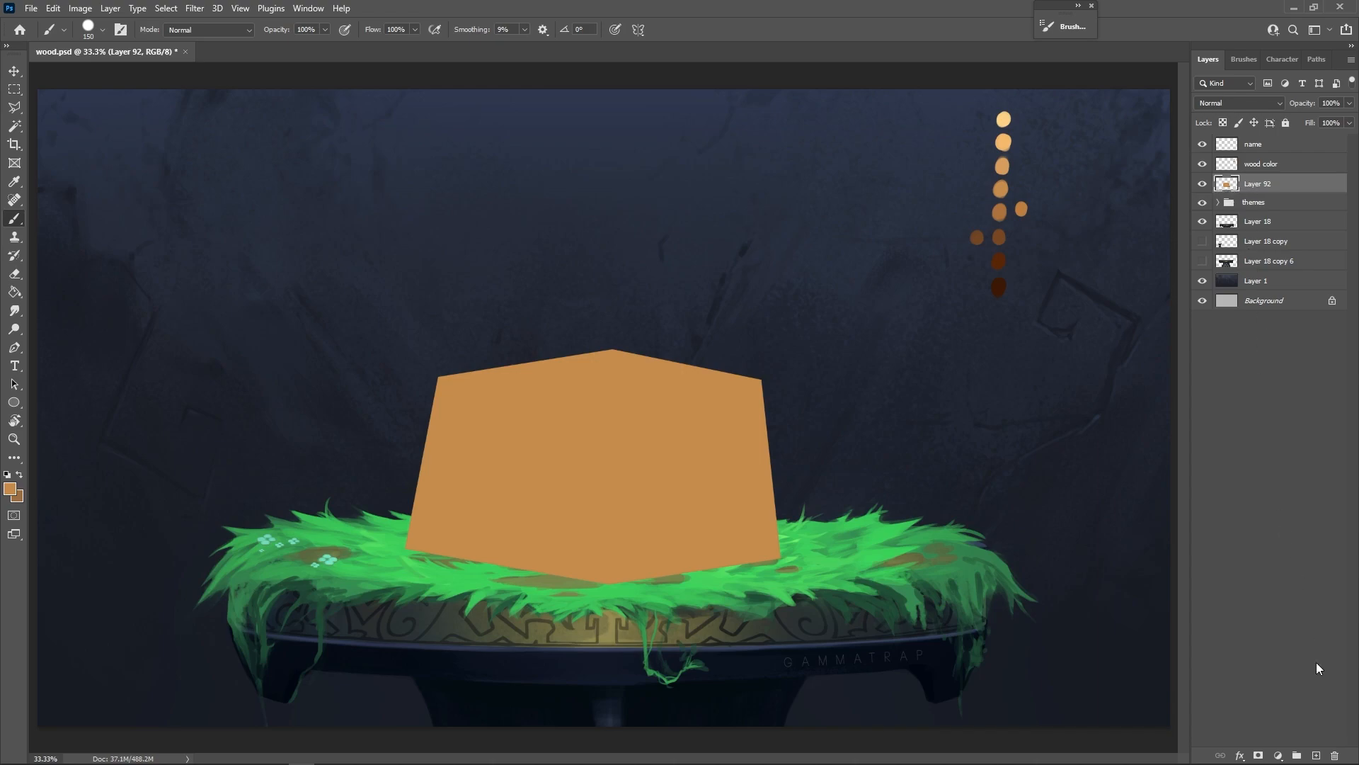
click(1316, 754)
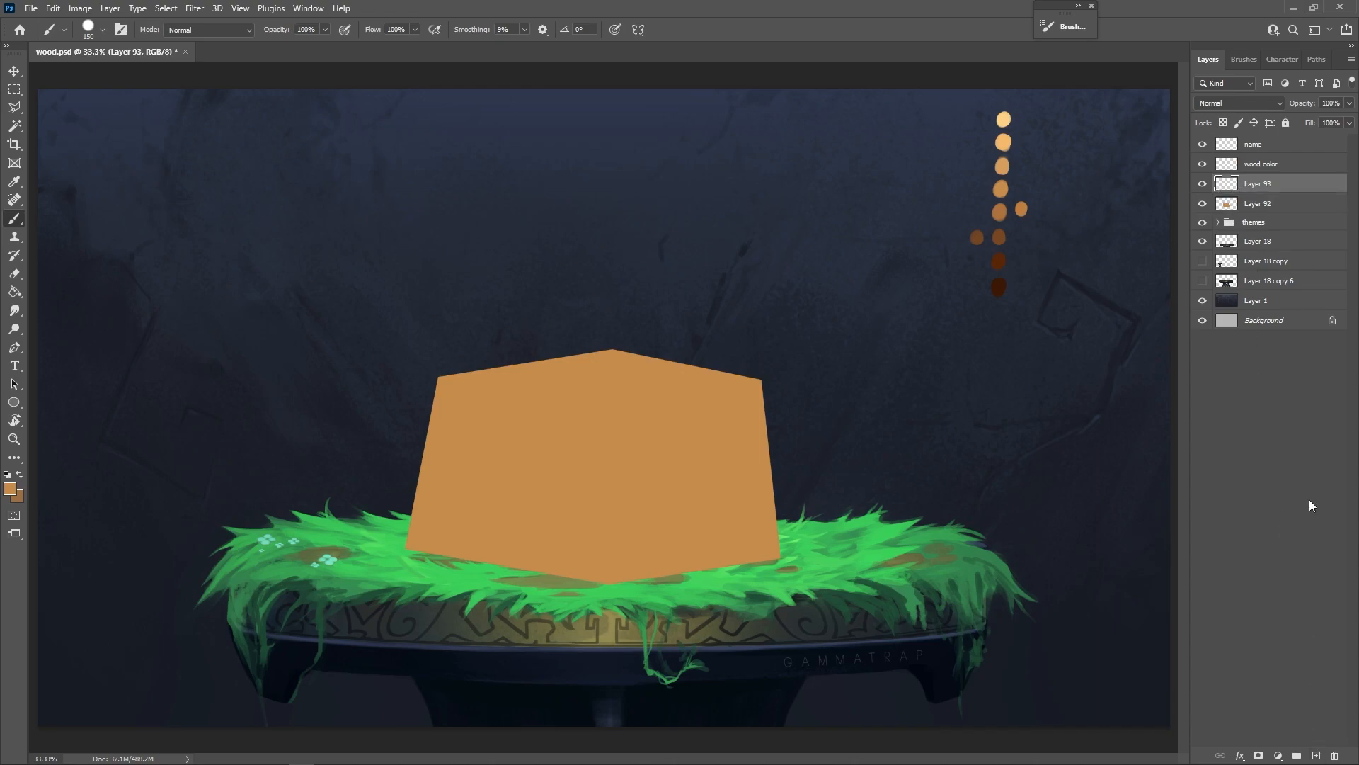
right_click(1266, 182)
click(1133, 436)
Step: Try scribbling the darker brown swatch (ad723b) across the block on the clipped layer, and undo the strokes
alt+click(999, 212)
mouse_move(711, 424)
mouse_down()
mouse_move(785, 364)
mouse_move(638, 589)
mouse_move(674, 634)
mouse_move(723, 474)
mouse_move(727, 320)
mouse_move(585, 352)
mouse_move(494, 494)
mouse_up()
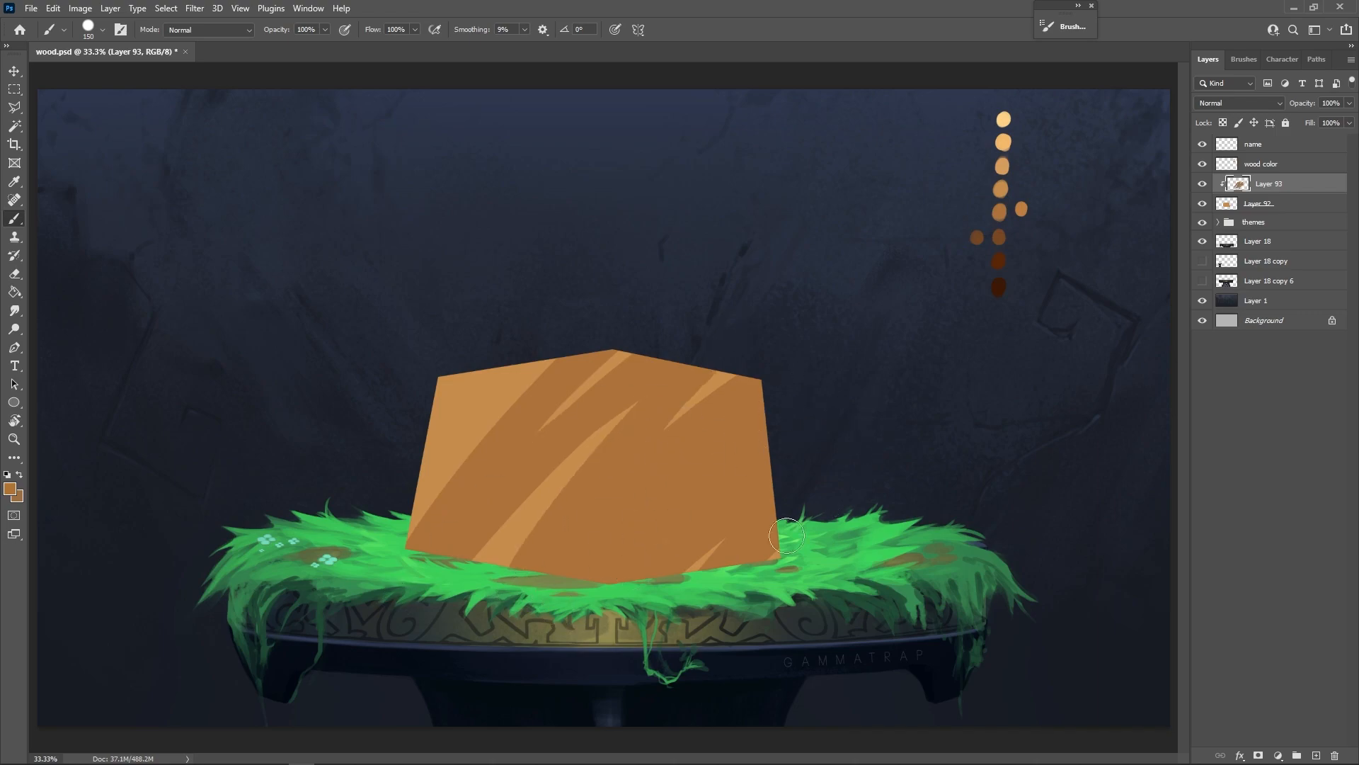
key(ctrl+z)
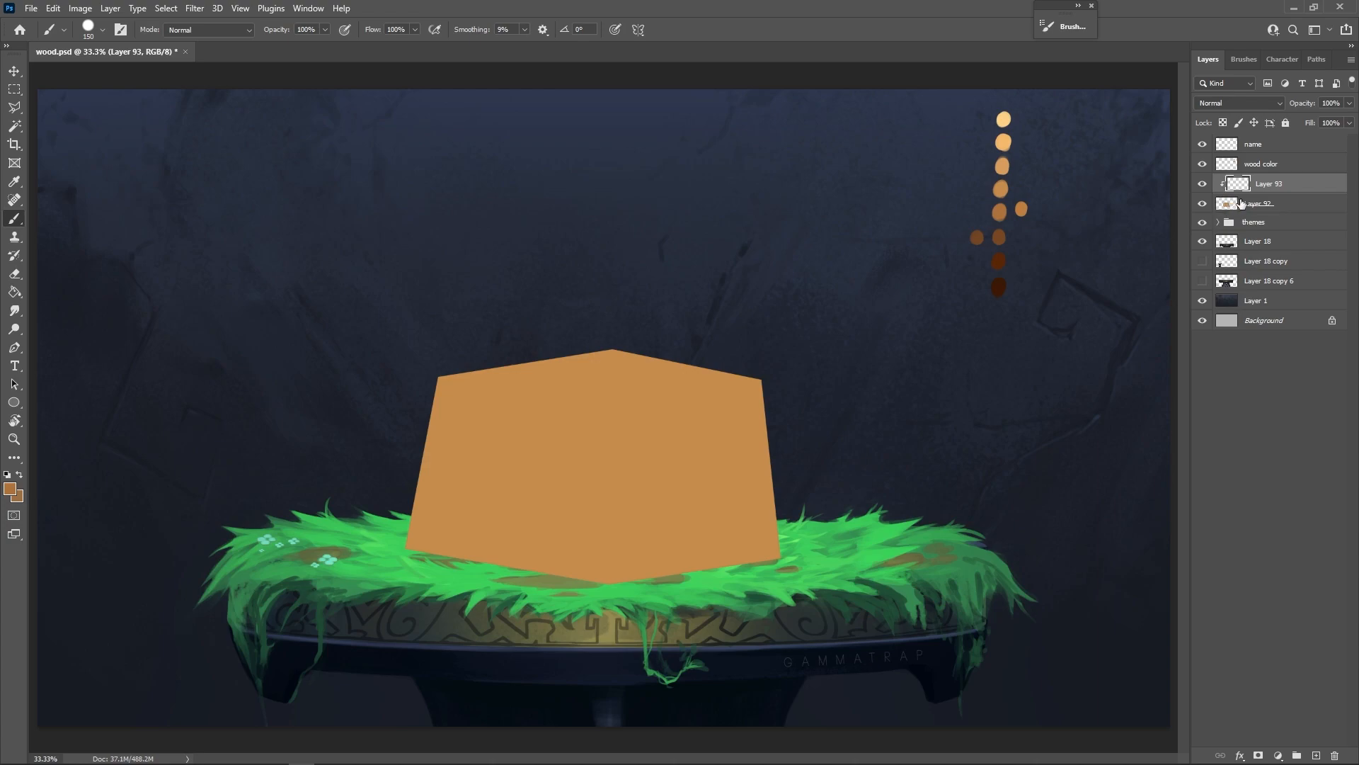
mouse_move(838, 461)
mouse_down()
mouse_move(682, 512)
mouse_move(489, 453)
mouse_move(528, 397)
mouse_up()
drag(637, 545, 769, 418)
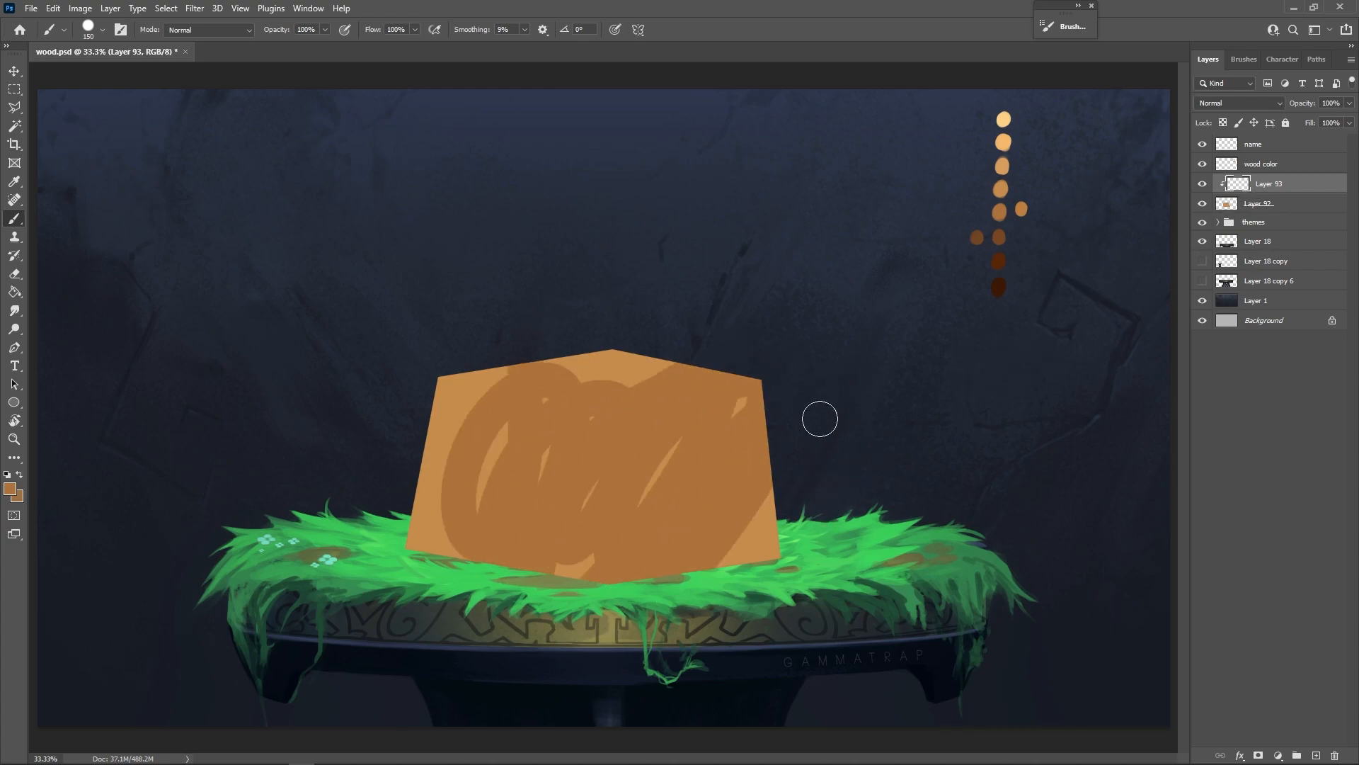
key(ctrl+z)
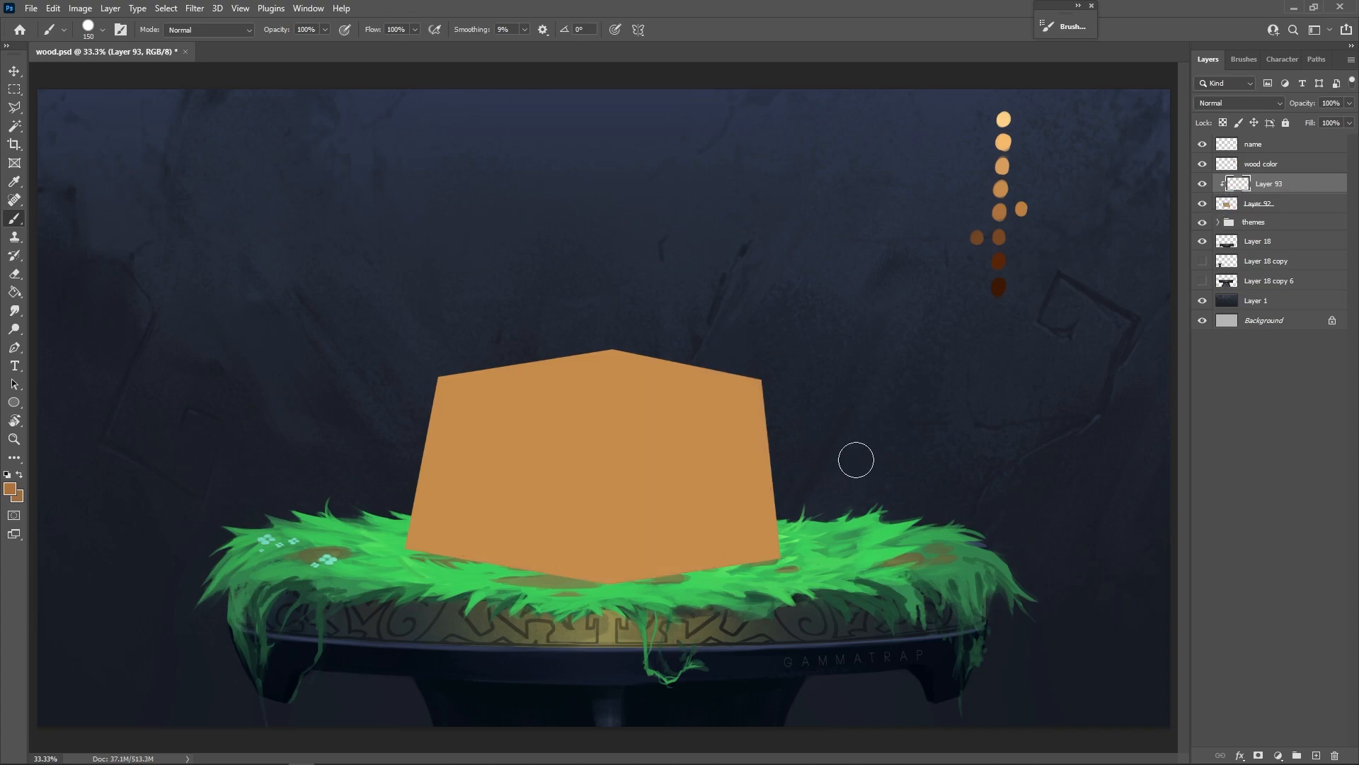
Step: Select the block's right side face with the Polygonal Lasso, running the front vertical edge down to the bottom corner
key(l)
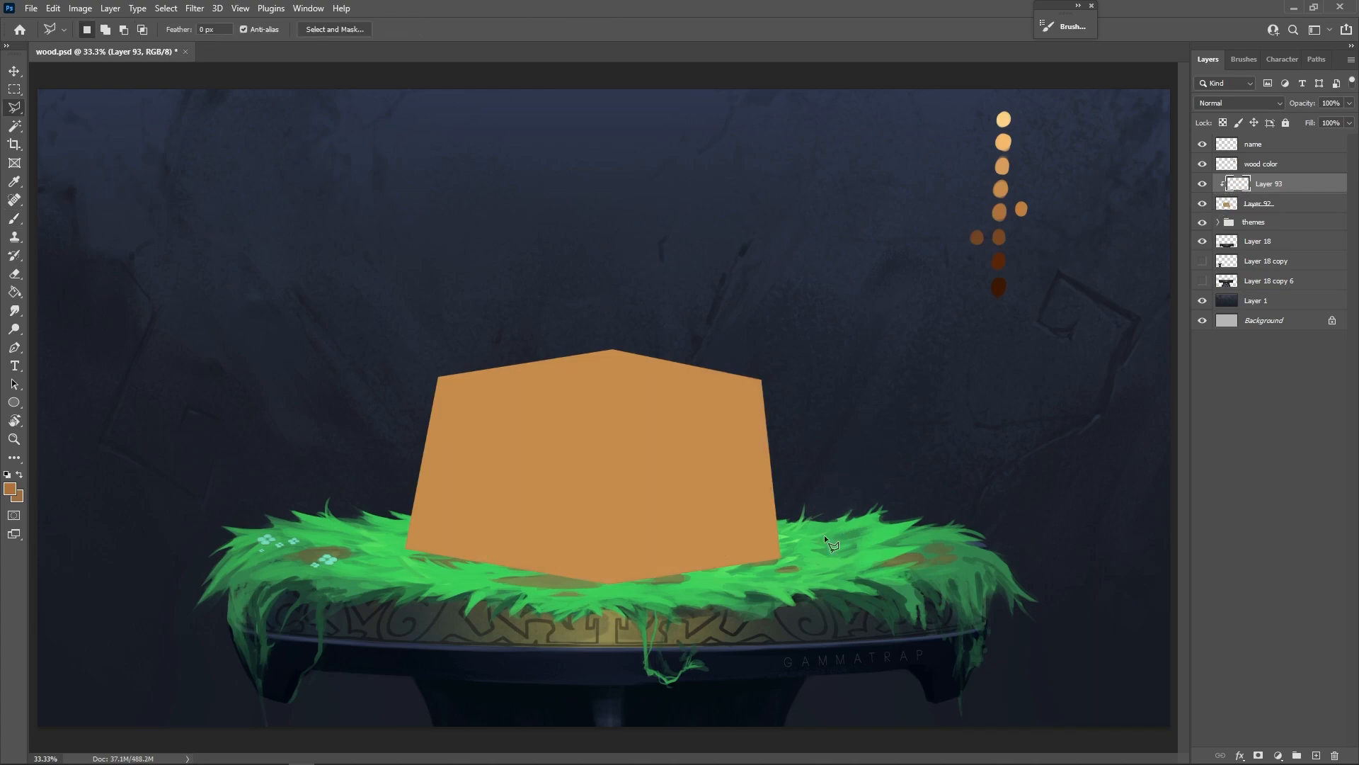
click(763, 380)
click(610, 412)
click(609, 586)
click(795, 561)
click(783, 400)
click(763, 381)
Step: Fill the selected right face with a dark brown palette swatch using a larger brush, and deselect it
key(b)
alt+click(998, 264)
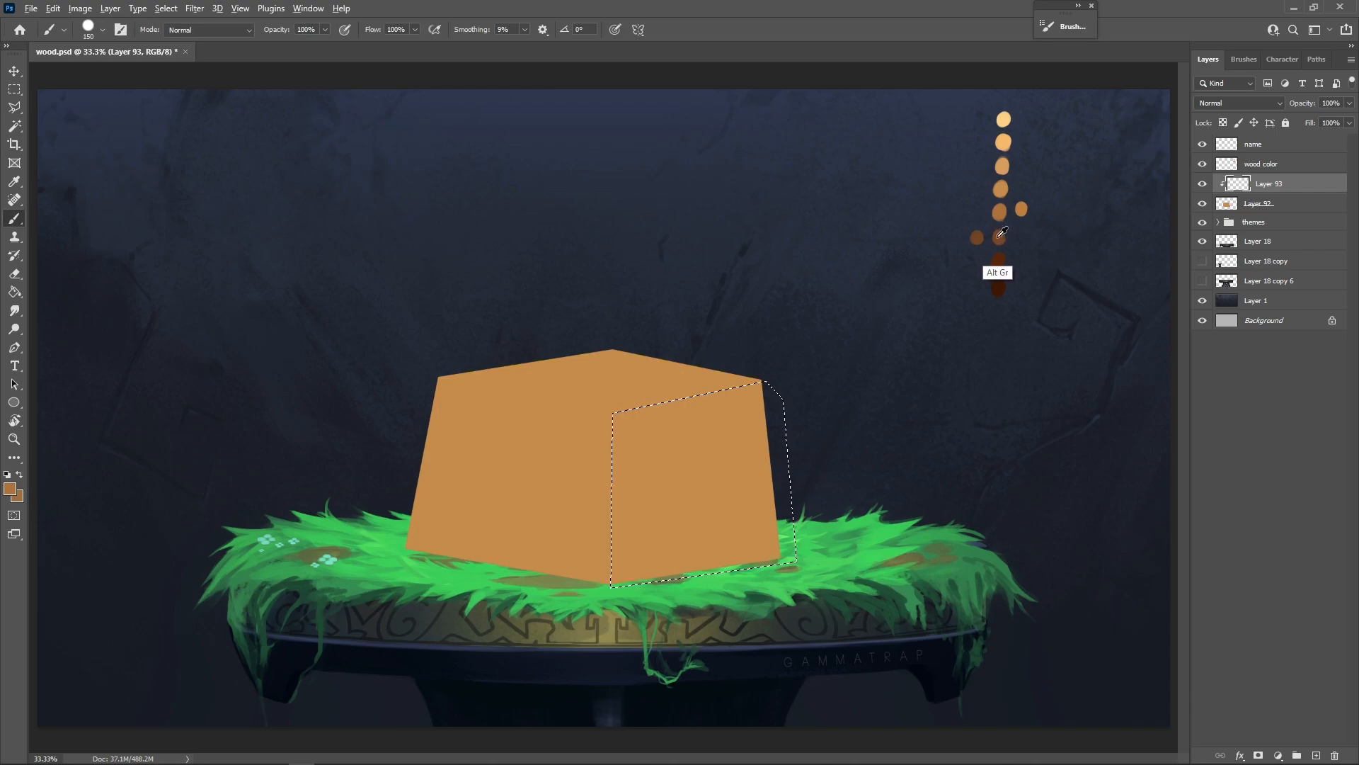
key(bracketright)
key(bracketright)
key(bracketright)
key(bracketright)
key(bracketright)
key(bracketright)
key(bracketright)
mouse_move(747, 328)
mouse_down()
mouse_move(737, 401)
mouse_move(761, 557)
mouse_up()
key(ctrl+d)
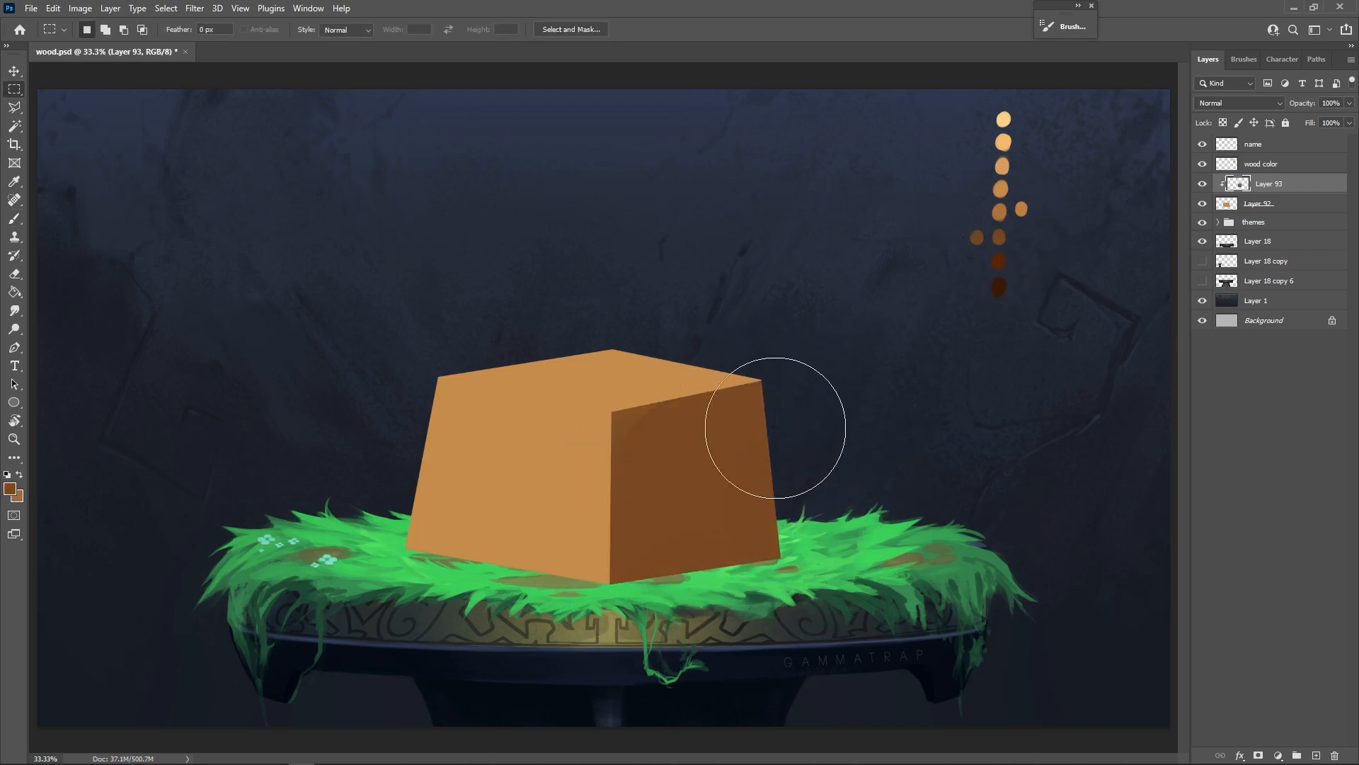
right_click(773, 404)
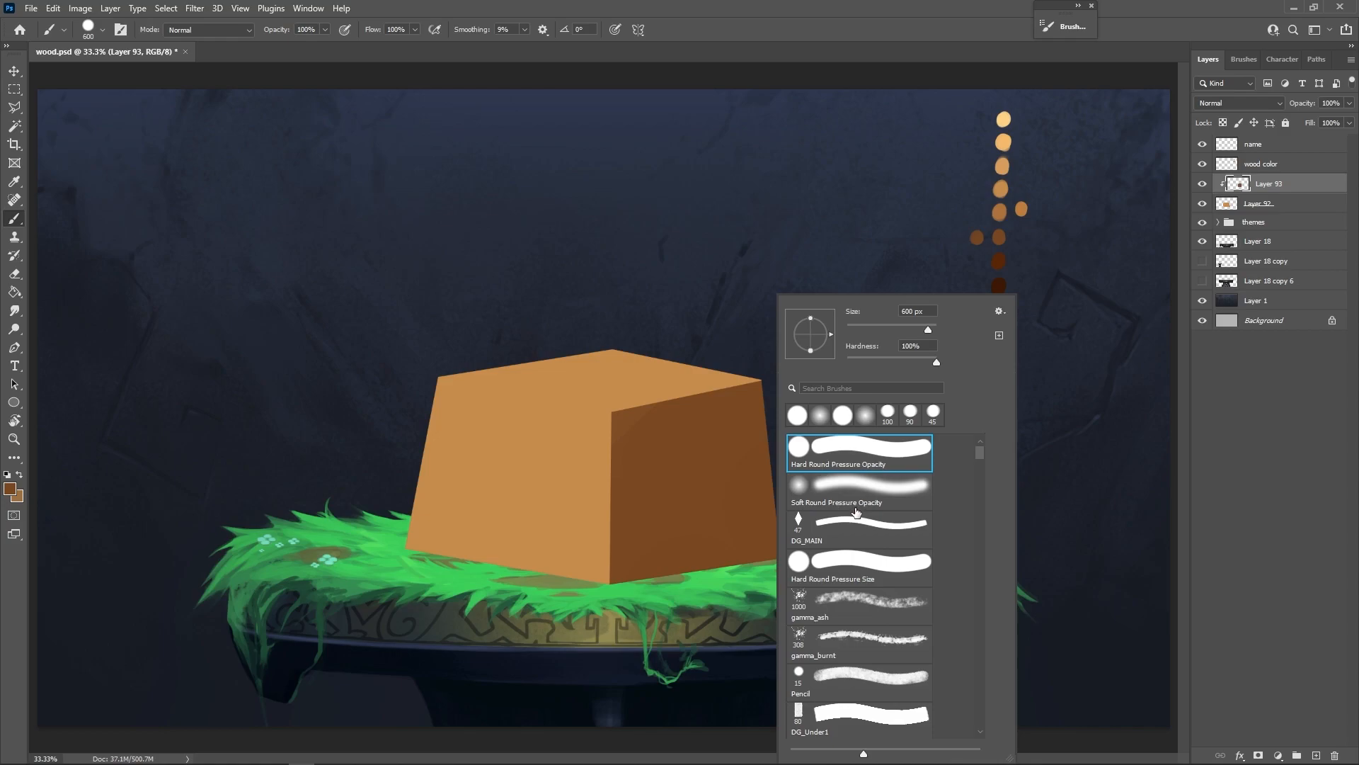
click(869, 83)
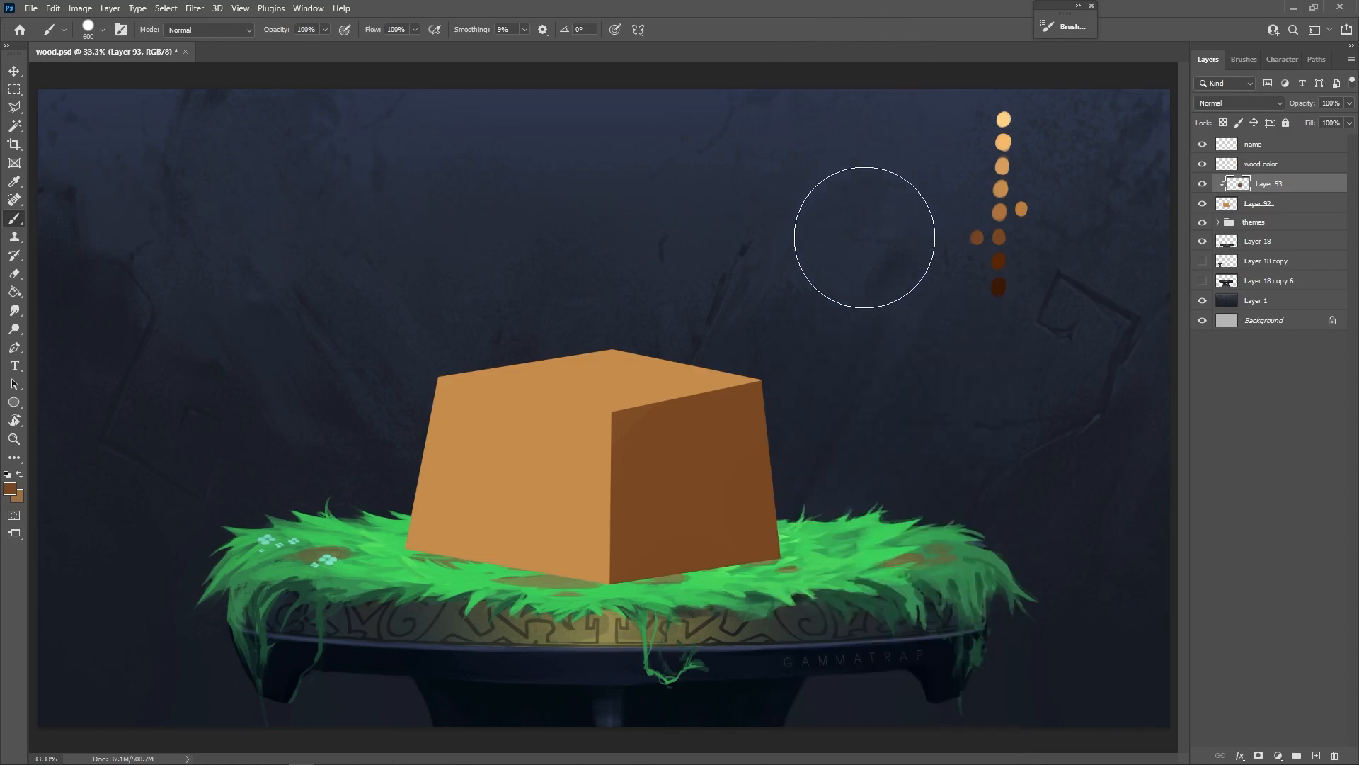
key(bracketleft)
key(bracketleft)
key(bracketleft)
key(bracketleft)
key(bracketleft)
key(bracketleft)
key(bracketleft)
key(bracketleft)
key(bracketleft)
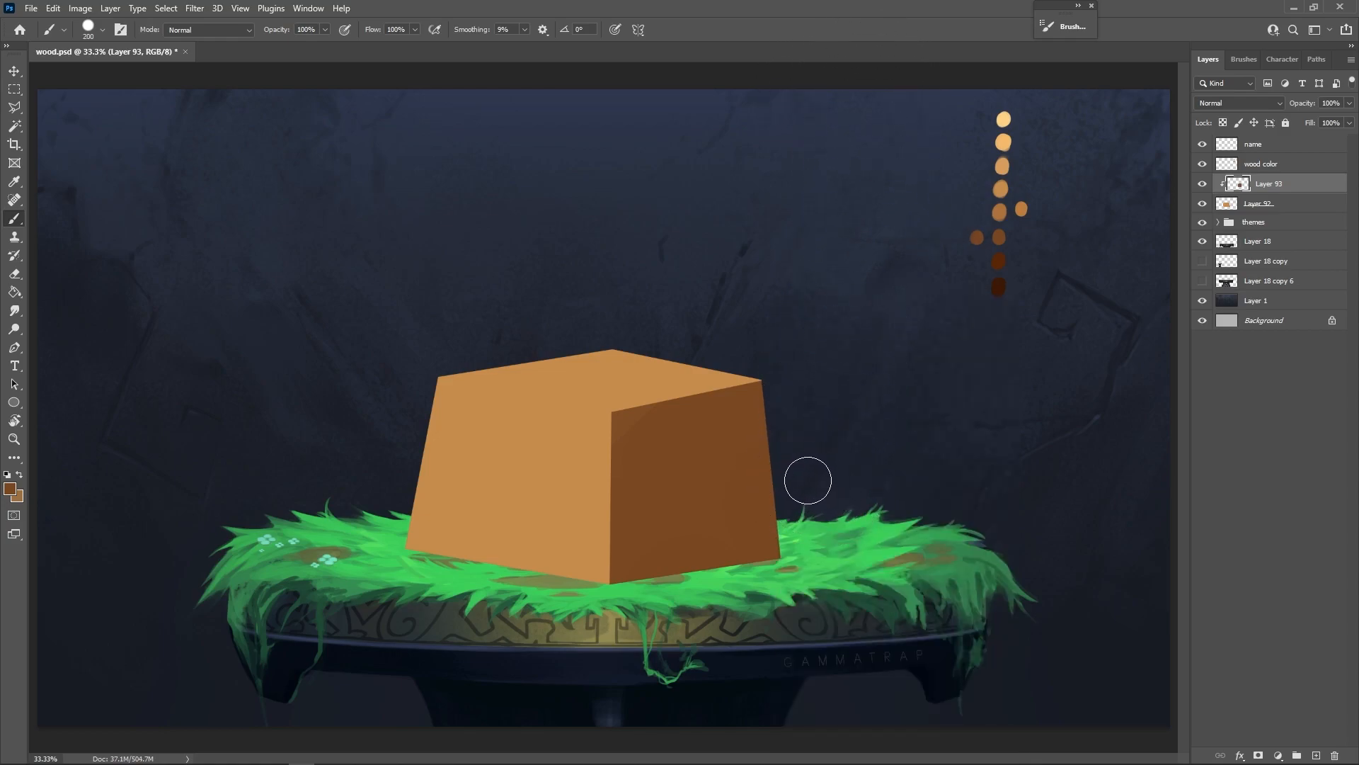
mouse_move(574, 396)
mouse_down()
mouse_move(534, 578)
mouse_move(517, 412)
mouse_move(528, 618)
mouse_up()
key(ctrl+z)
key(bracketleft)
key(bracketleft)
key(bracketleft)
Step: Select the block's left side face with the Polygonal Lasso, following the front vertical edge and the upper front edge
key(l)
click(609, 585)
click(611, 410)
click(437, 375)
click(381, 569)
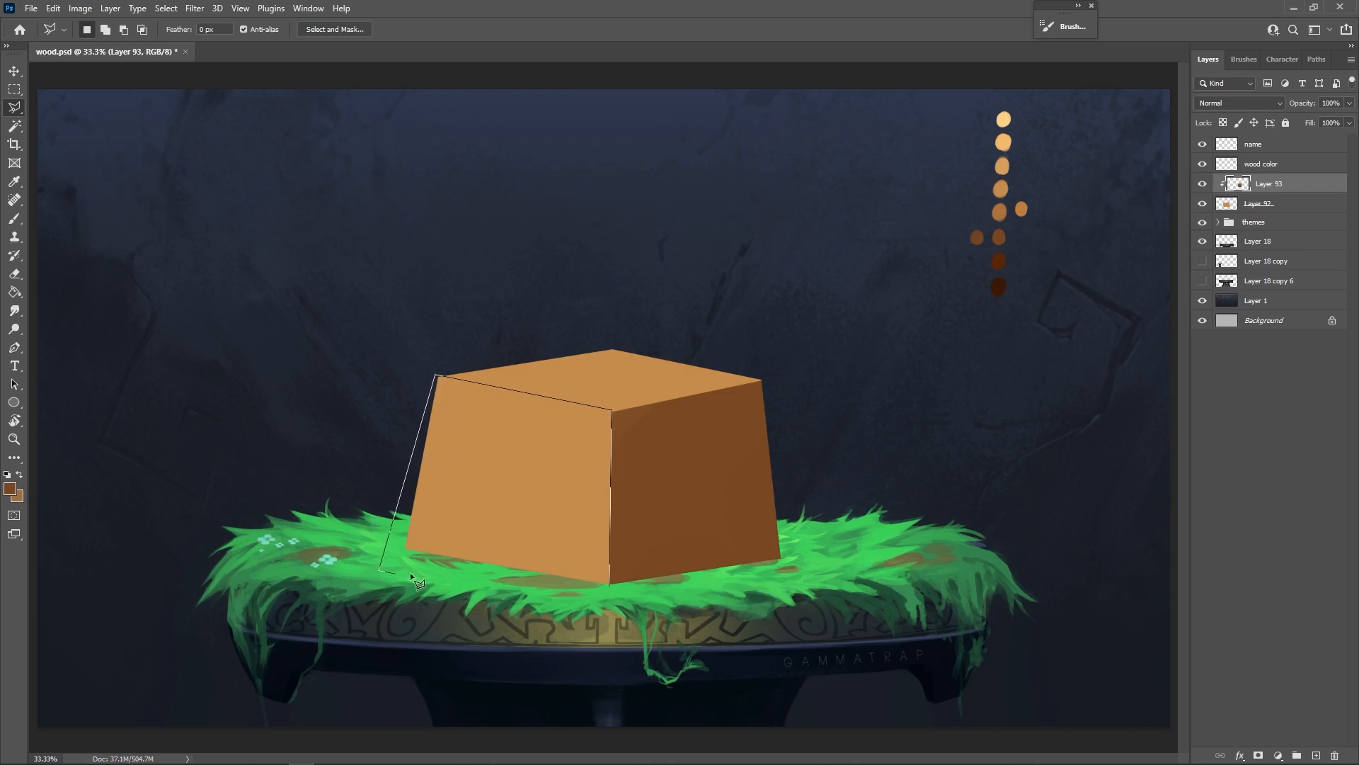
click(610, 586)
Step: Fill the selected left face with the medium brown swatch (ad723b) using a 400 px brush, and deselect it
key(b)
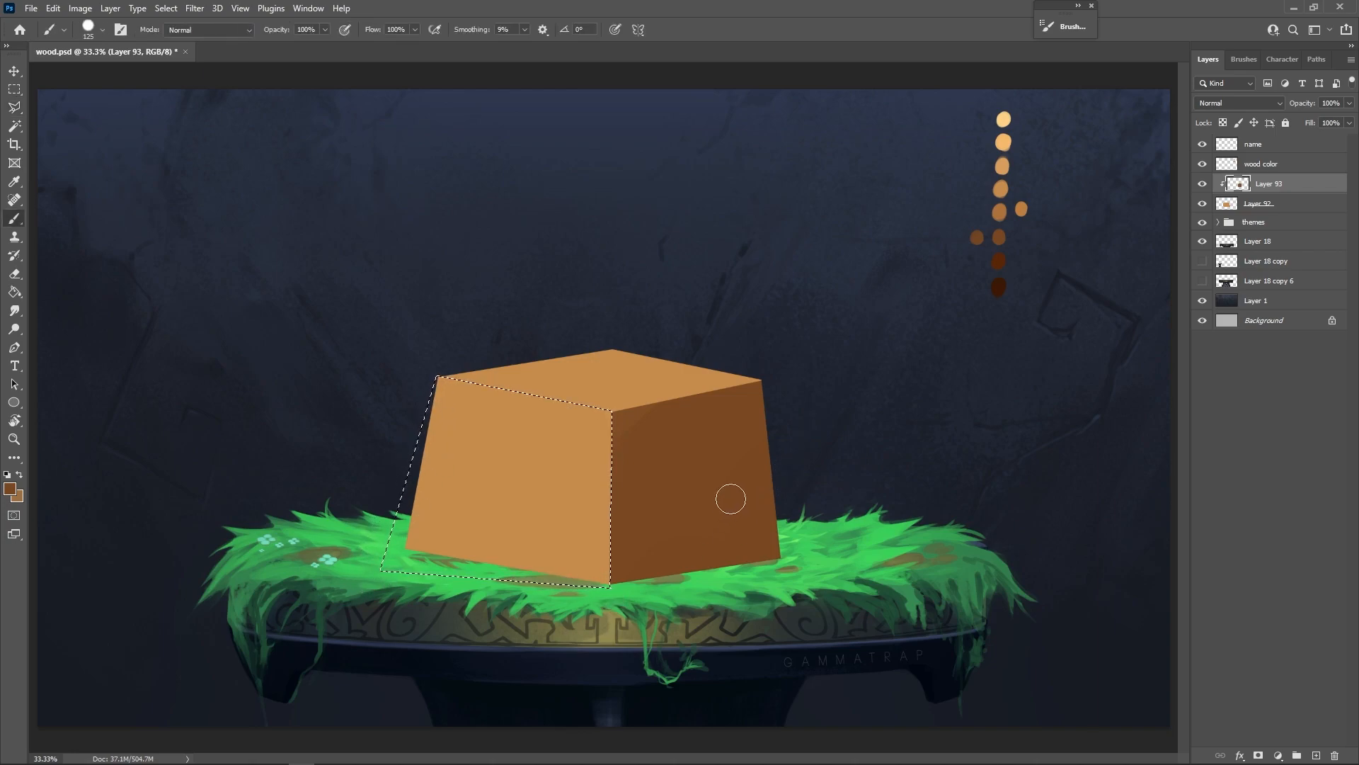
alt+click(999, 215)
key(bracketright)
key(bracketright)
key(bracketright)
key(bracketright)
key(bracketright)
key(bracketright)
mouse_move(585, 579)
mouse_down()
mouse_move(611, 448)
mouse_move(472, 374)
mouse_move(556, 472)
mouse_up()
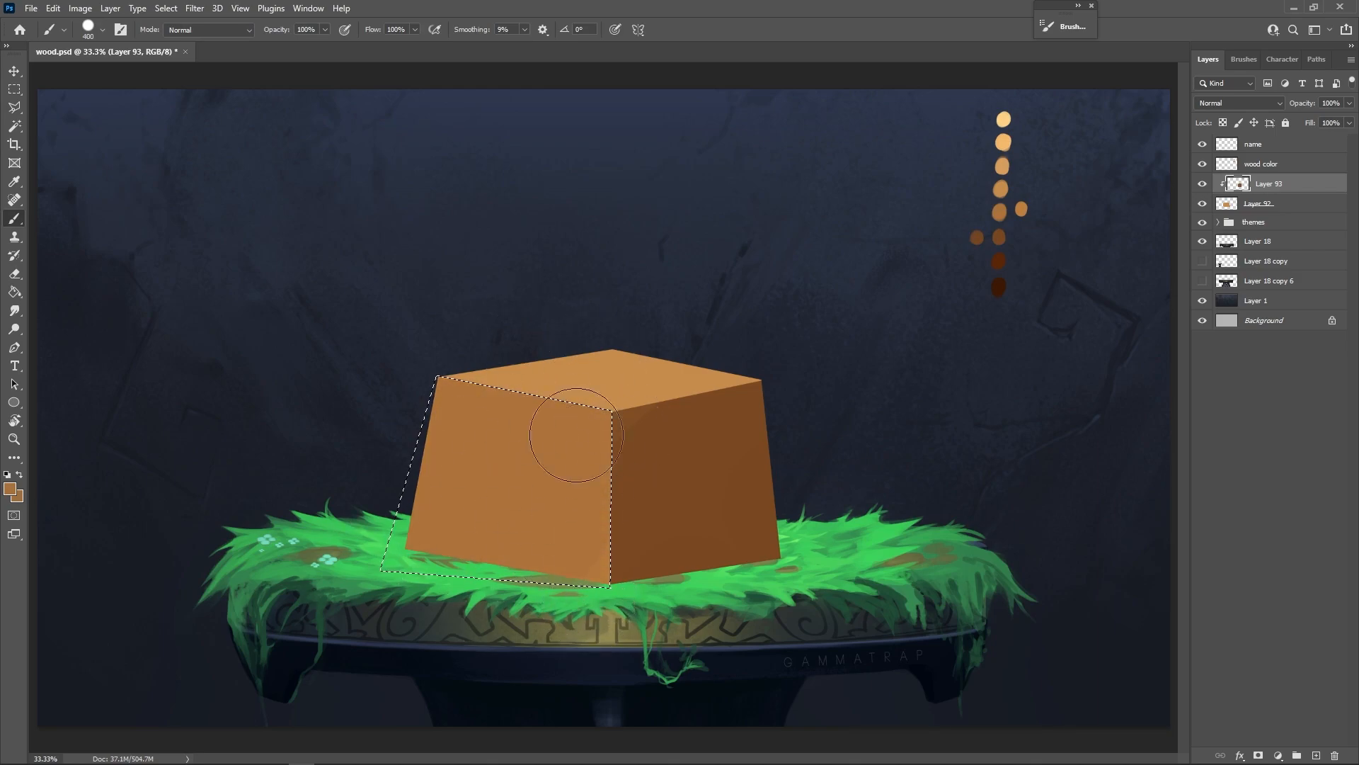
key(ctrl+d)
Step: Select the block's diamond-shaped top face with the Polygonal Lasso, extending the selection past its back edges
key(l)
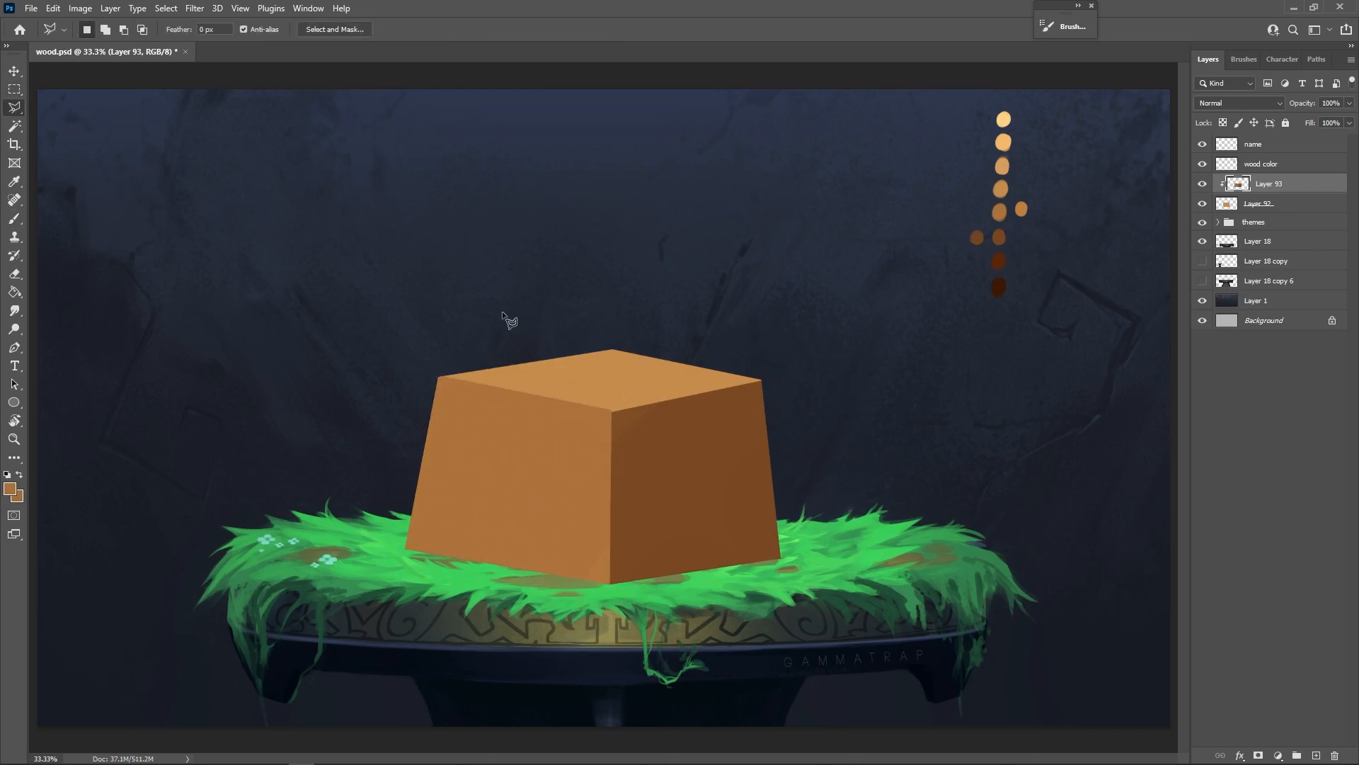
click(436, 378)
click(612, 410)
click(771, 378)
click(613, 326)
click(437, 378)
Step: Fill the selected top face with the second-lightest orange palette swatch, and deselect it
key(b)
alt+click(1003, 144)
mouse_move(434, 372)
mouse_down()
mouse_move(695, 367)
mouse_move(468, 373)
mouse_move(725, 389)
mouse_up()
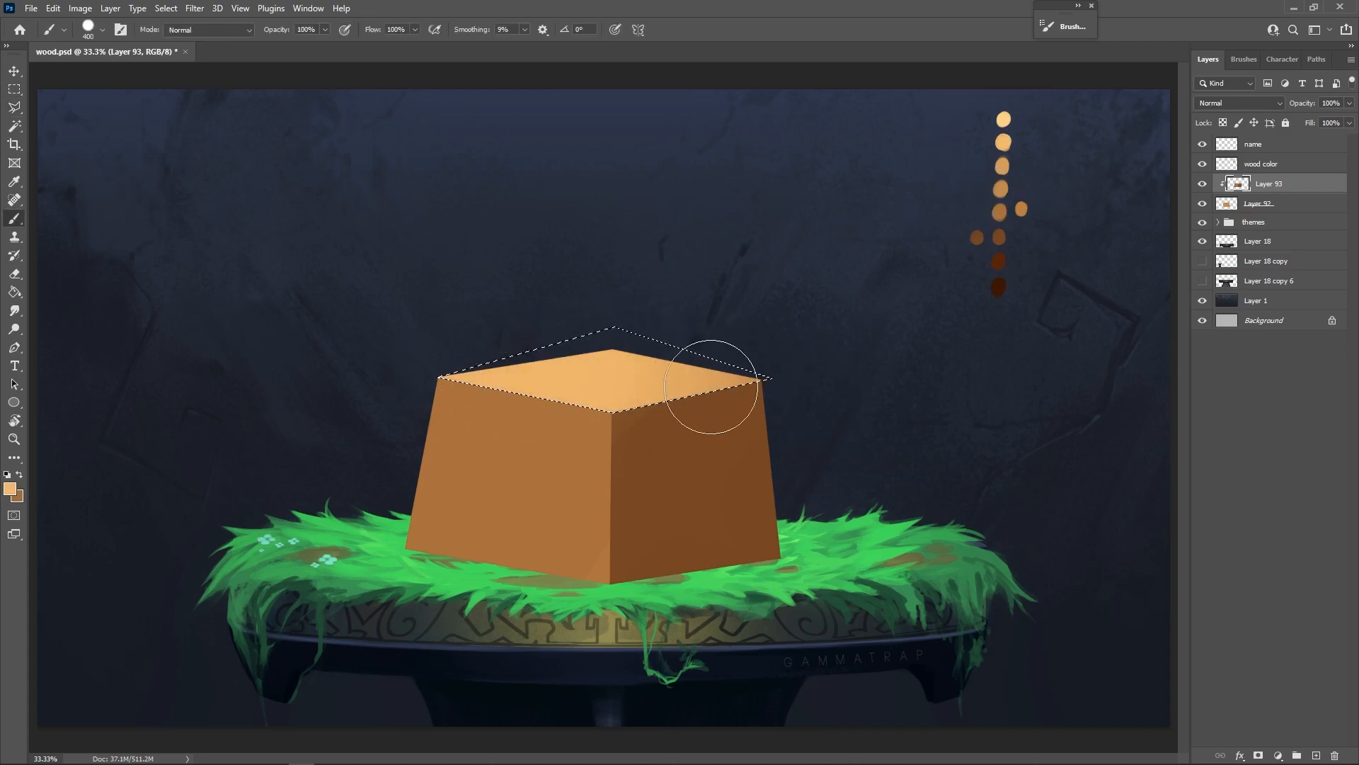
key(m)
key(ctrl+d)
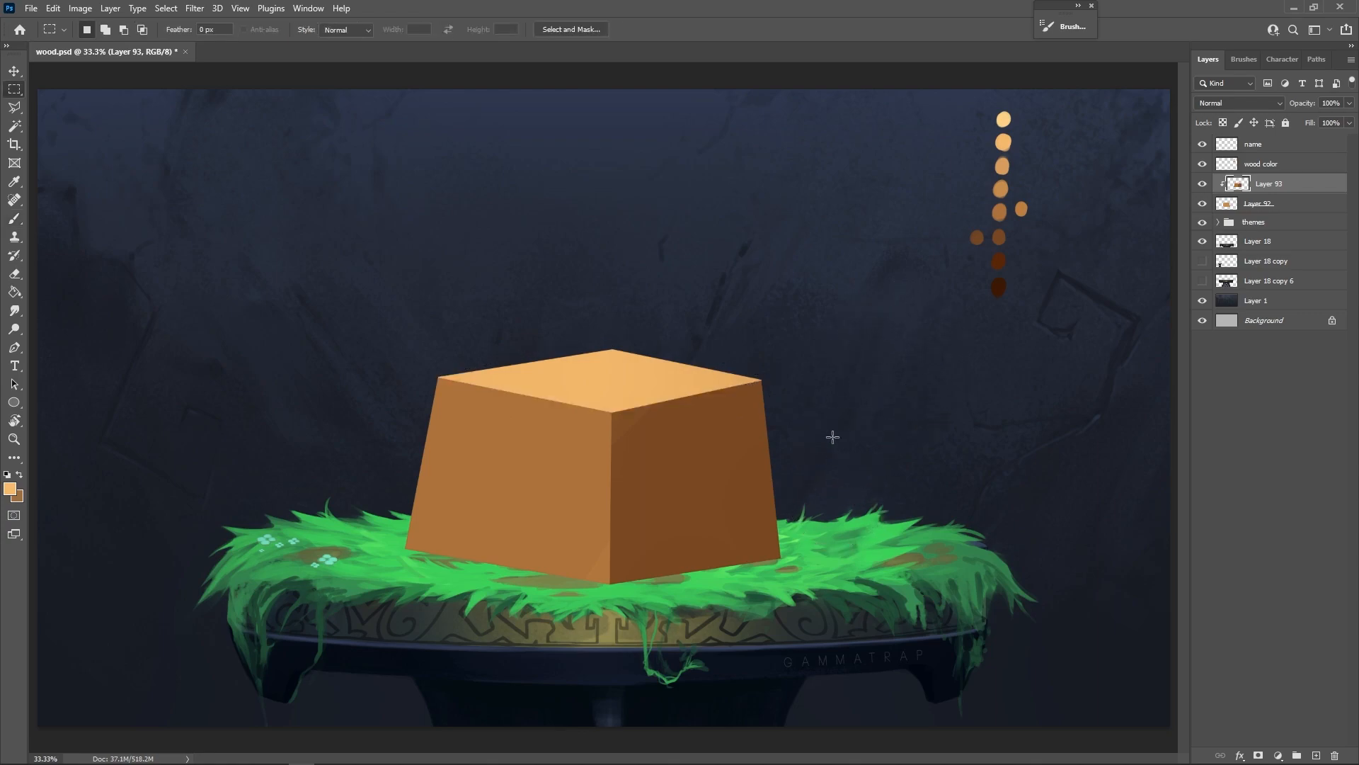
Step: Add a layer mask to the base block layer (Layer 92) and make black the foreground color
click(1288, 207)
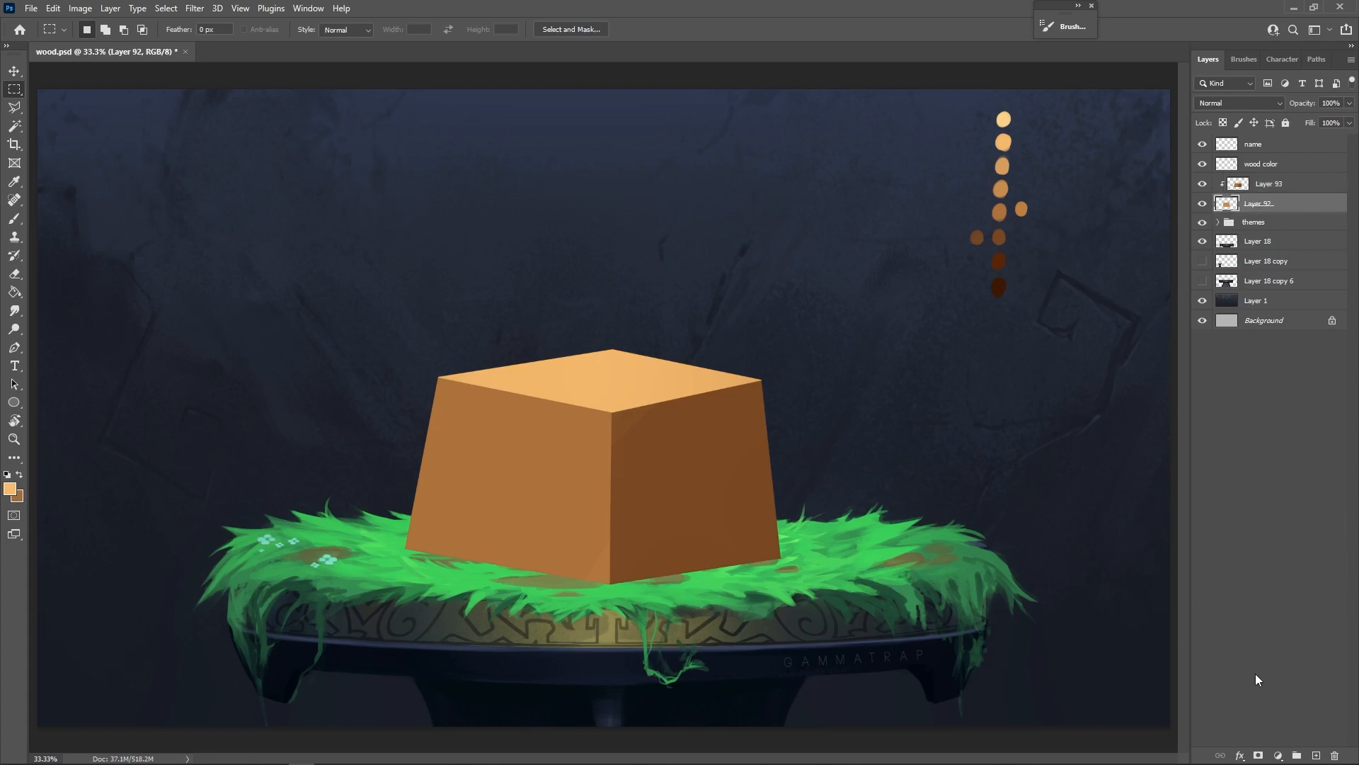
click(1260, 756)
key(d)
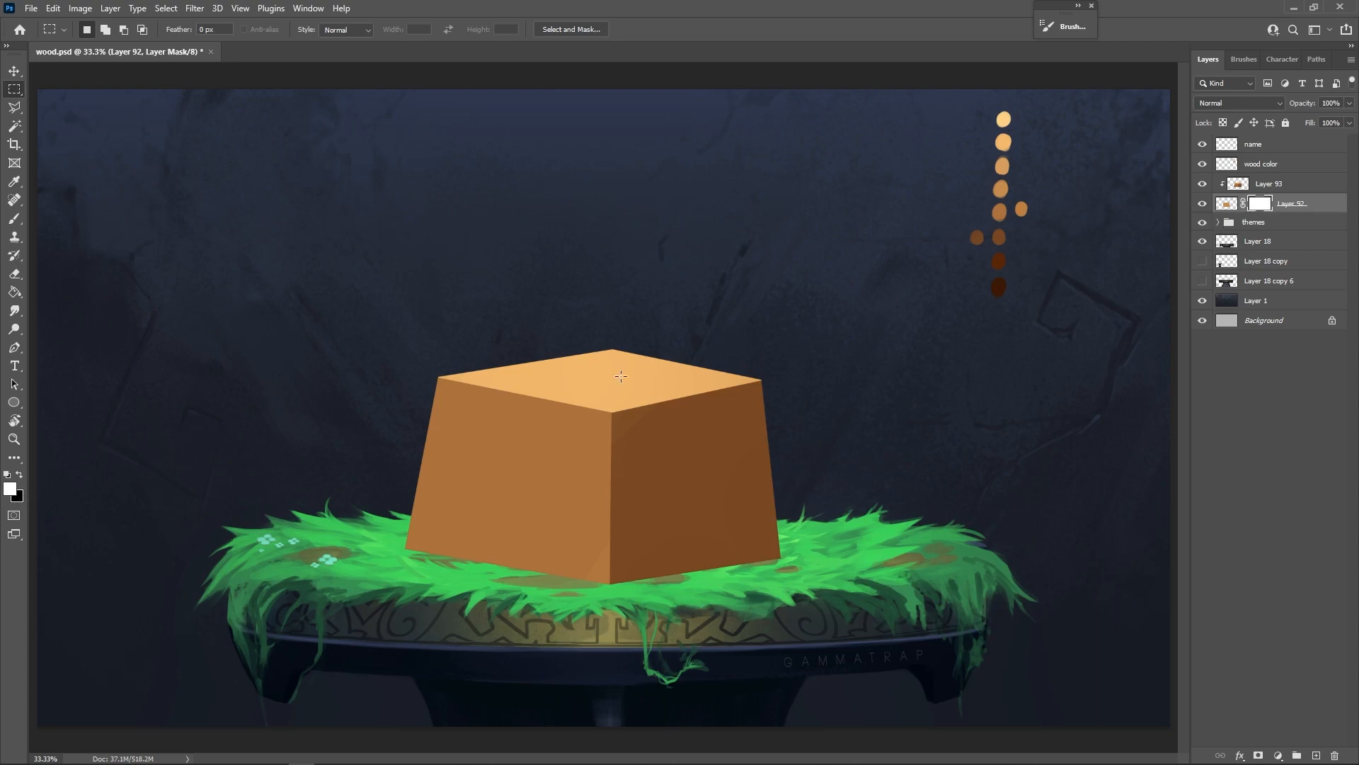
key(x)
Step: Mask out diagonal streaks across the block's right face in black with the Hard Round Pressure Opacity brush at 40 px
key(b)
key(bracketleft)
key(bracketleft)
key(bracketleft)
key(bracketleft)
key(bracketleft)
key(bracketleft)
key(bracketleft)
key(bracketleft)
key(bracketleft)
key(bracketleft)
key(bracketleft)
right_click(721, 324)
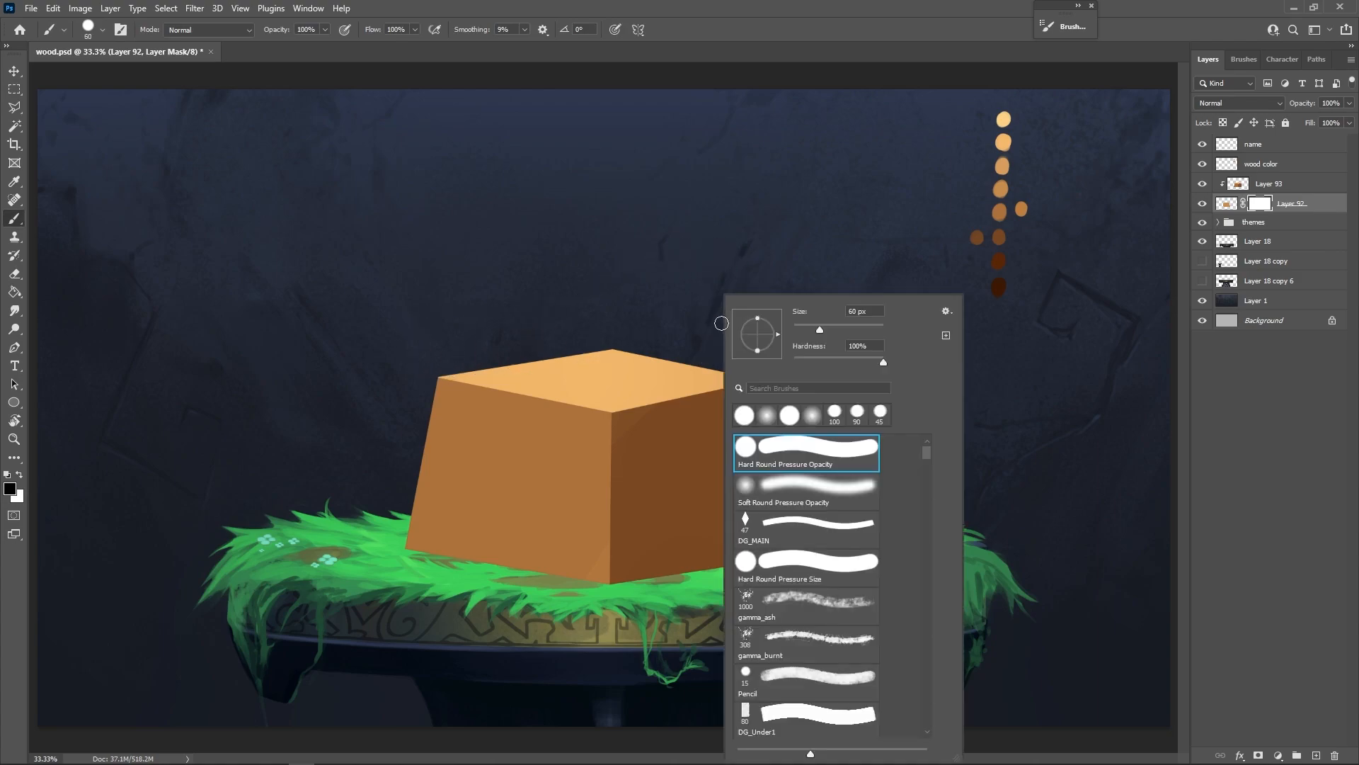
click(830, 455)
click(799, 232)
key(bracketleft)
key(bracketleft)
drag(795, 348, 620, 589)
mouse_move(690, 504)
mouse_down()
mouse_move(646, 644)
mouse_move(836, 460)
mouse_move(460, 649)
mouse_up()
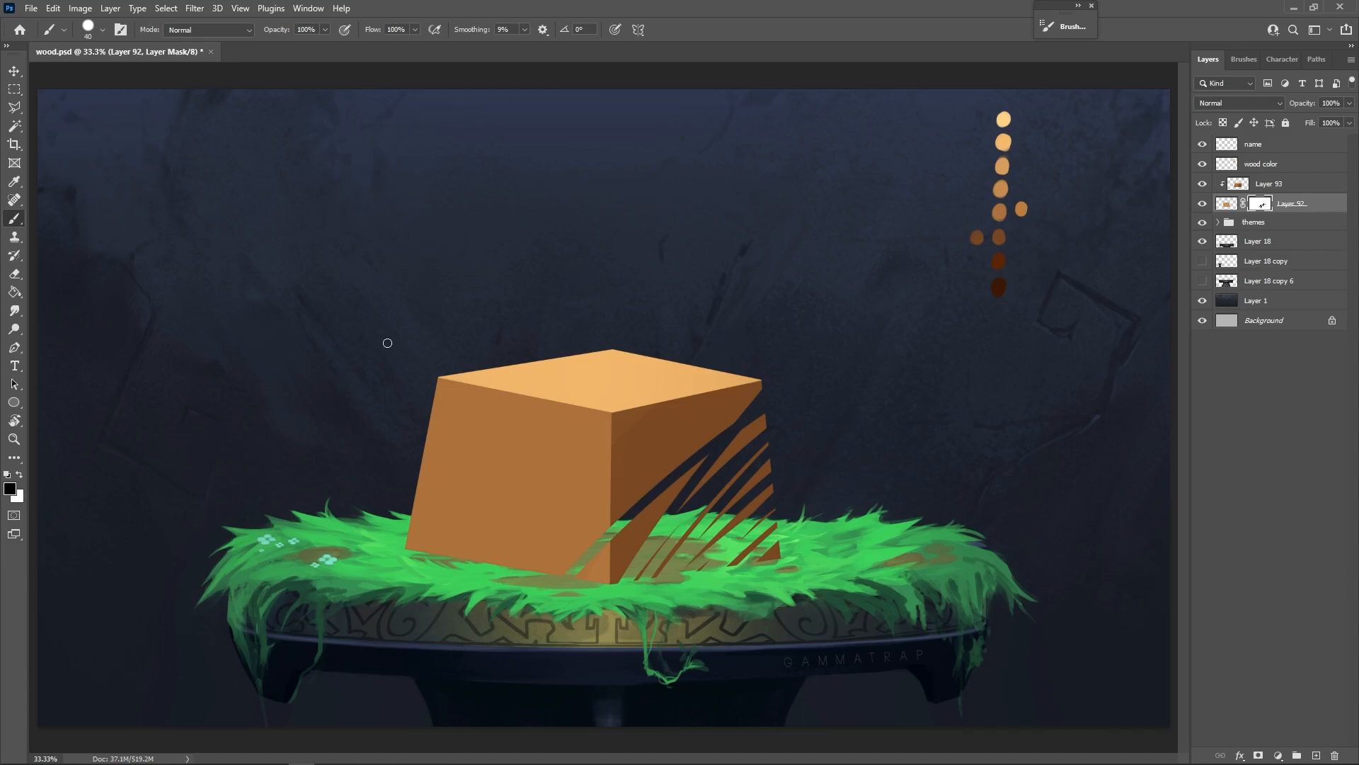
Step: Fill the block's layer mask with white to restore the whole shape, and make black the foreground color again
key(x)
mouse_move(621, 447)
mouse_down()
mouse_move(648, 559)
mouse_move(691, 412)
mouse_move(640, 571)
mouse_move(615, 531)
mouse_up()
key(ctrl+z)
key(alt+BackSpace)
key(x)
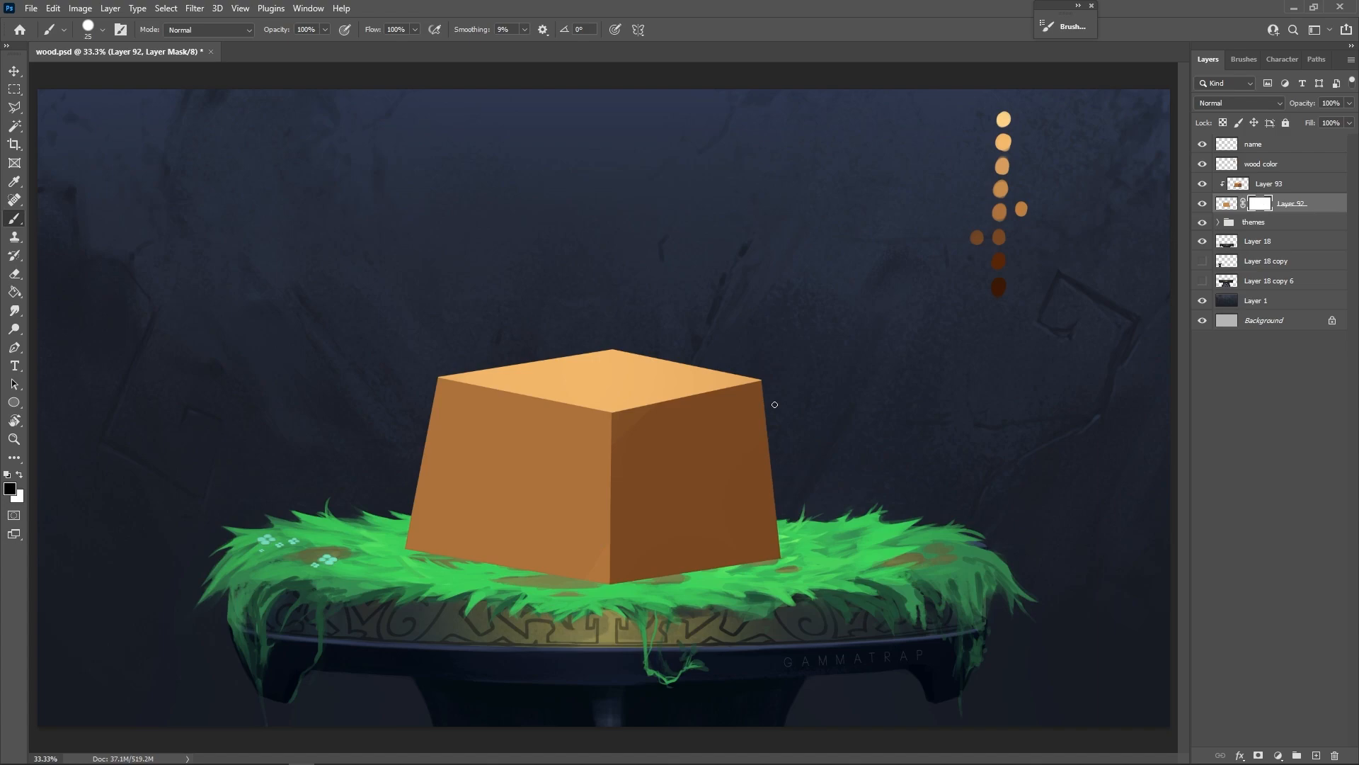
Step: Mask the block's outer left and right edges into slight inward curves in black with a 50 px brush
key(bracketright)
mouse_move(423, 380)
mouse_down()
mouse_move(424, 426)
mouse_move(426, 387)
mouse_move(413, 524)
mouse_up()
drag(764, 386, 786, 506)
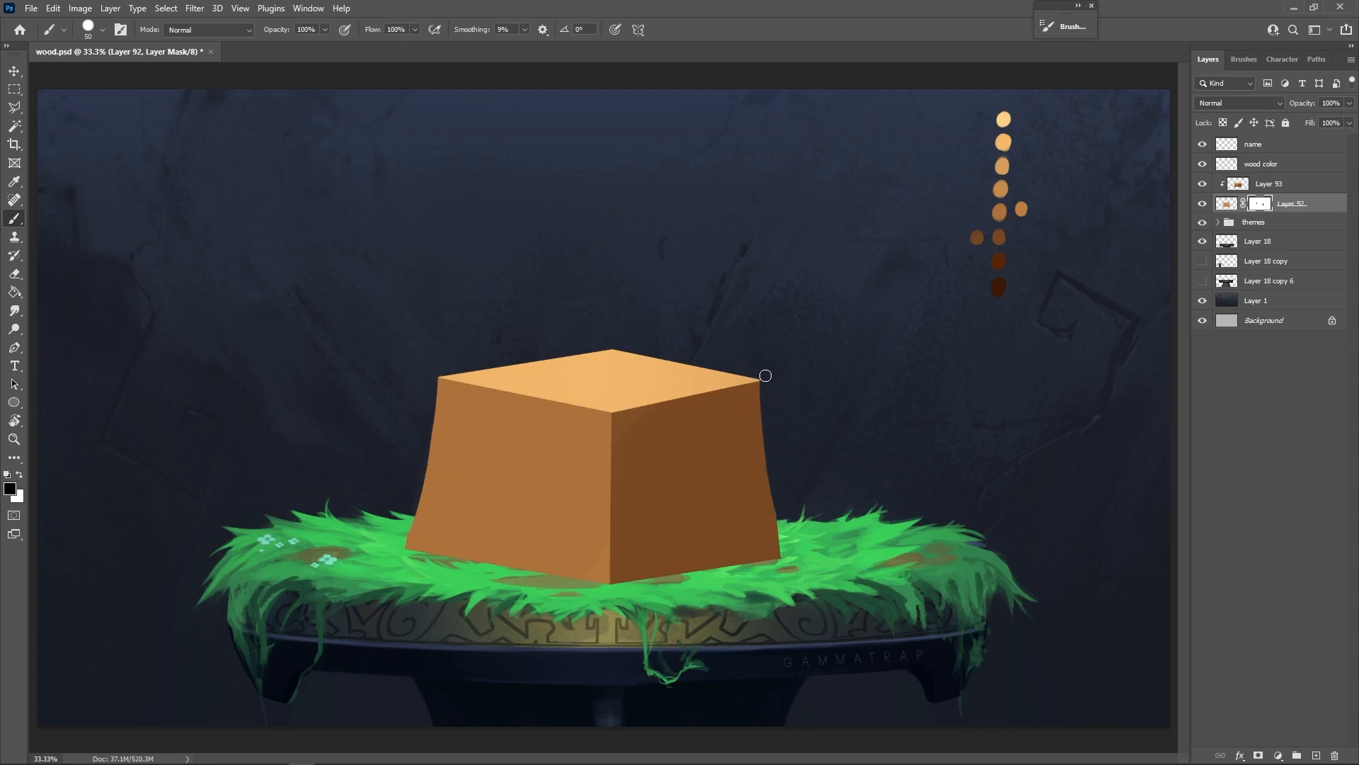
Step: Carve a shallow, irregular dip into the top face's back-right edge on the mask, redoing the first, deeper stroke with a smaller brush
drag(759, 376, 614, 352)
key(bracketleft)
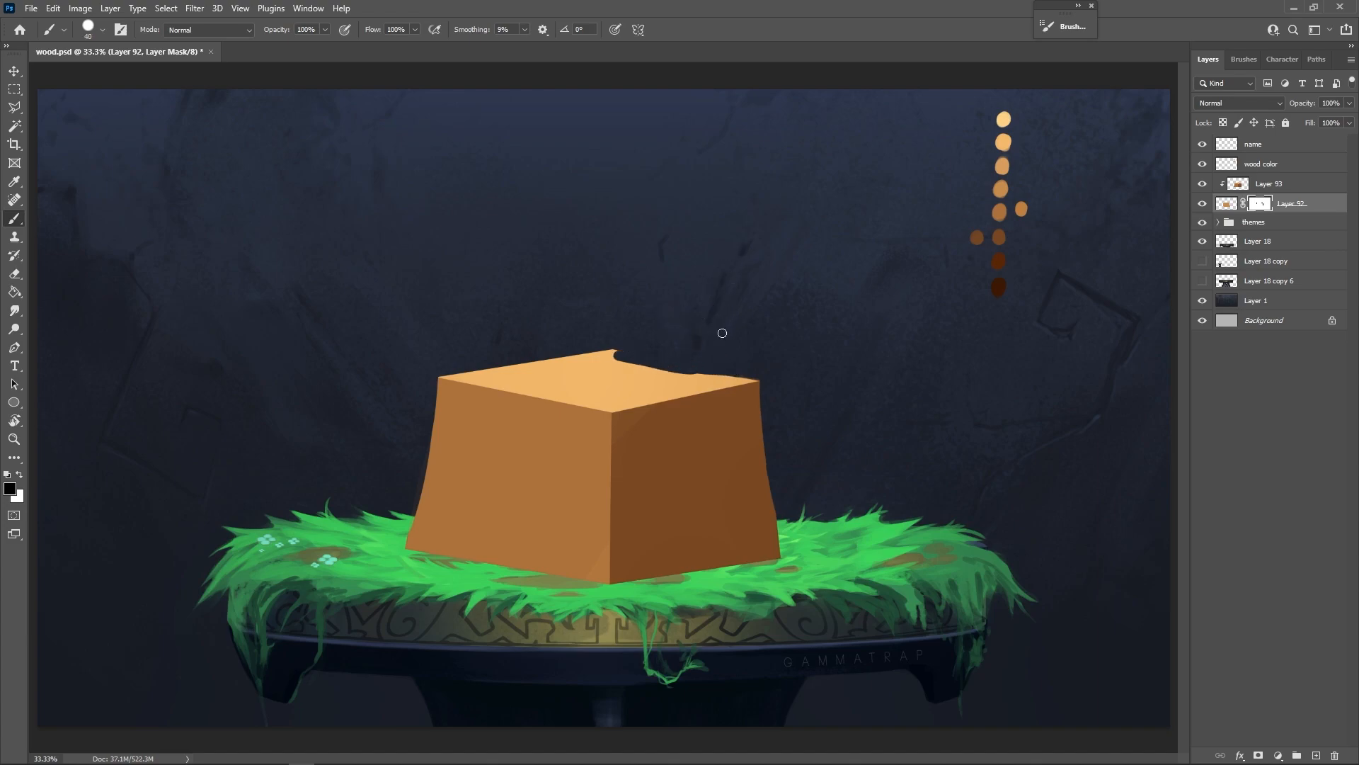
key(ctrl+z)
mouse_move(715, 366)
mouse_down()
mouse_move(632, 339)
mouse_move(731, 375)
mouse_move(636, 343)
mouse_up()
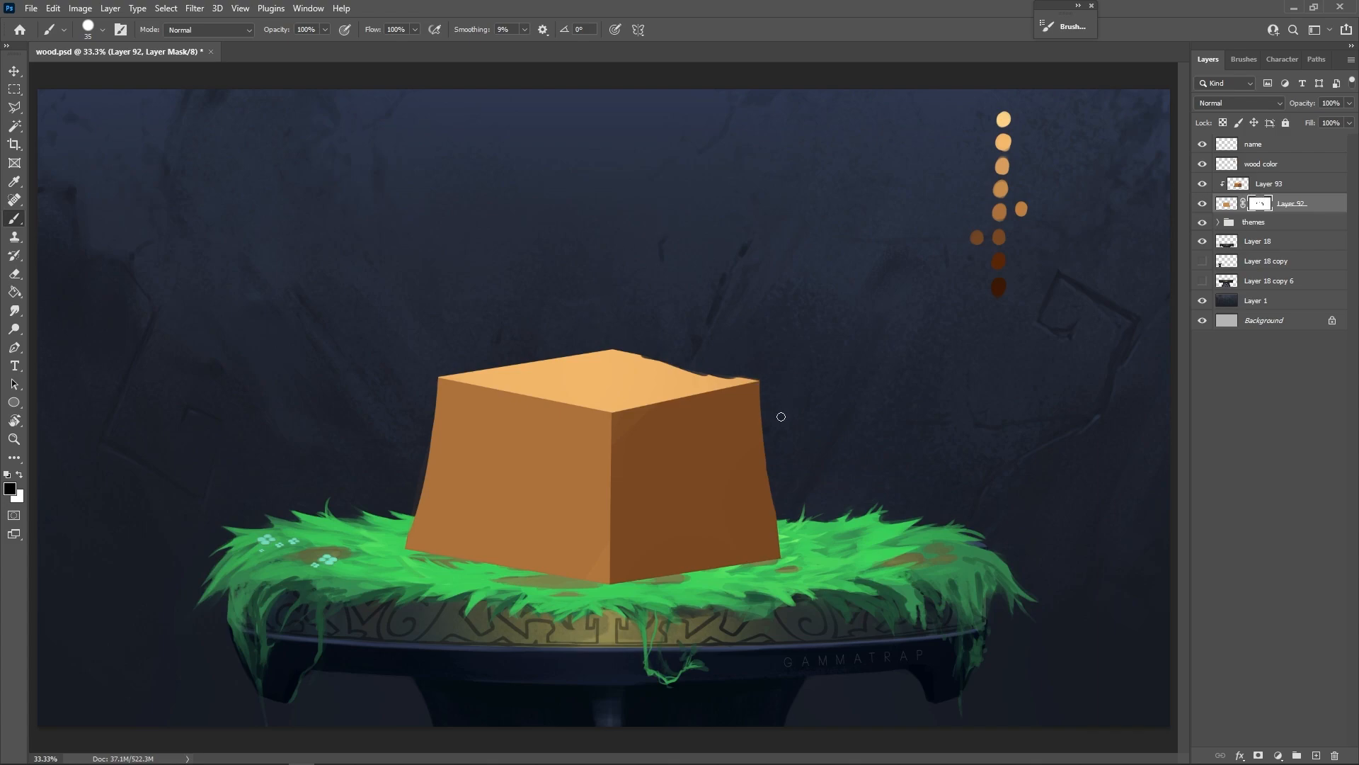
Step: Roughen the block's left and right side edges and the top face's back-left edge with small black mask strokes
drag(760, 402, 777, 561)
drag(434, 376, 419, 510)
key(bracketright)
drag(497, 368, 613, 348)
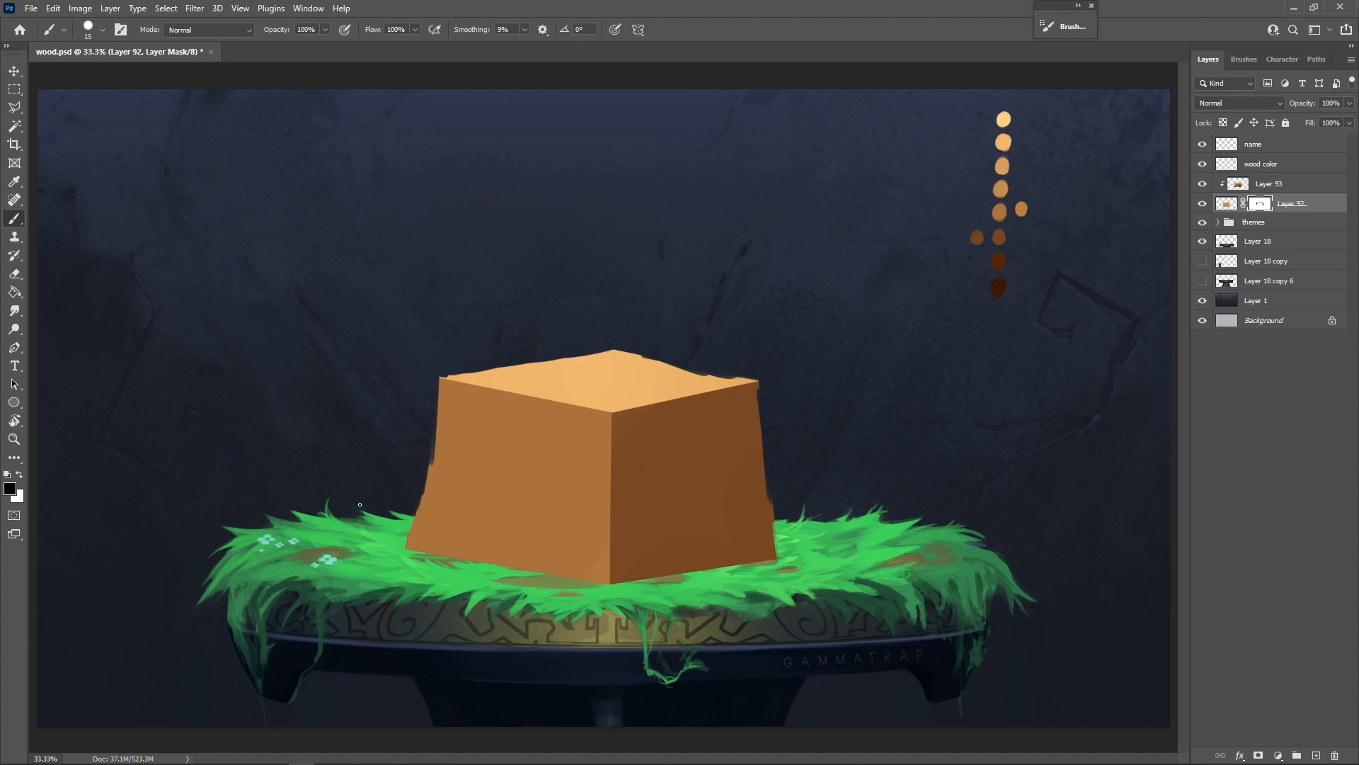
Step: Turn on Shape Dynamics for the round brush so that pen pressure also controls the stroke size
key(bracketright)
key(bracketright)
key(bracketright)
key(F5)
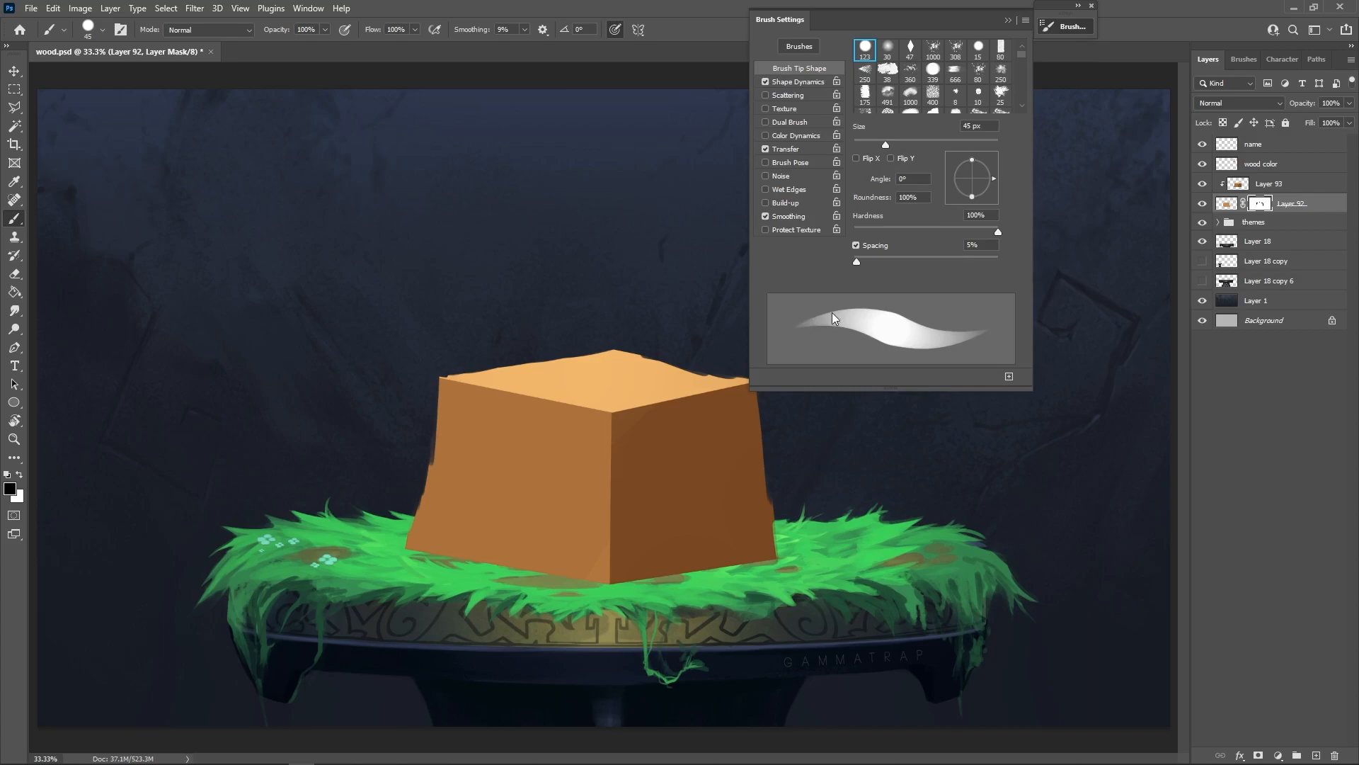
click(1072, 27)
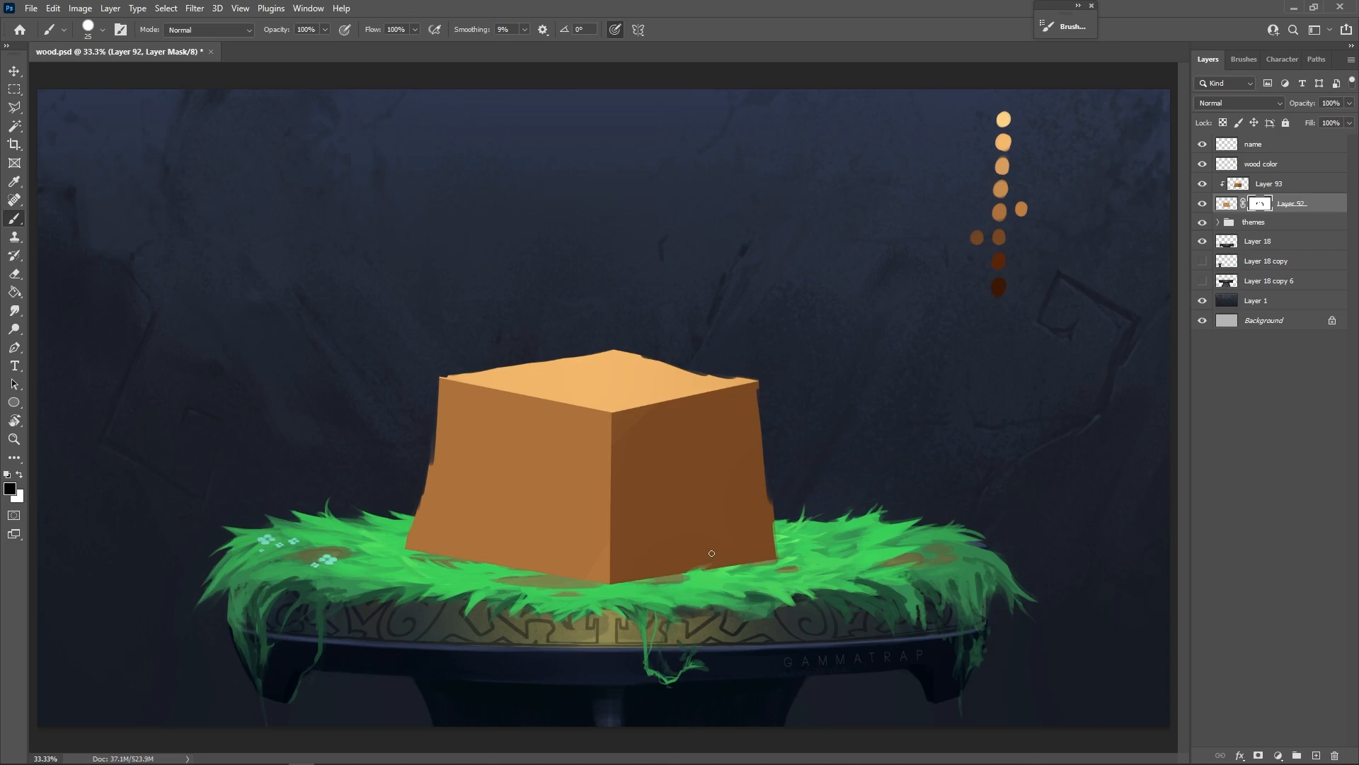
Step: Mask out tapered grass-blade shapes in black along the block's bottom edges so the grass overlaps its base
drag(716, 570, 749, 557)
drag(697, 561, 641, 590)
drag(443, 558, 401, 539)
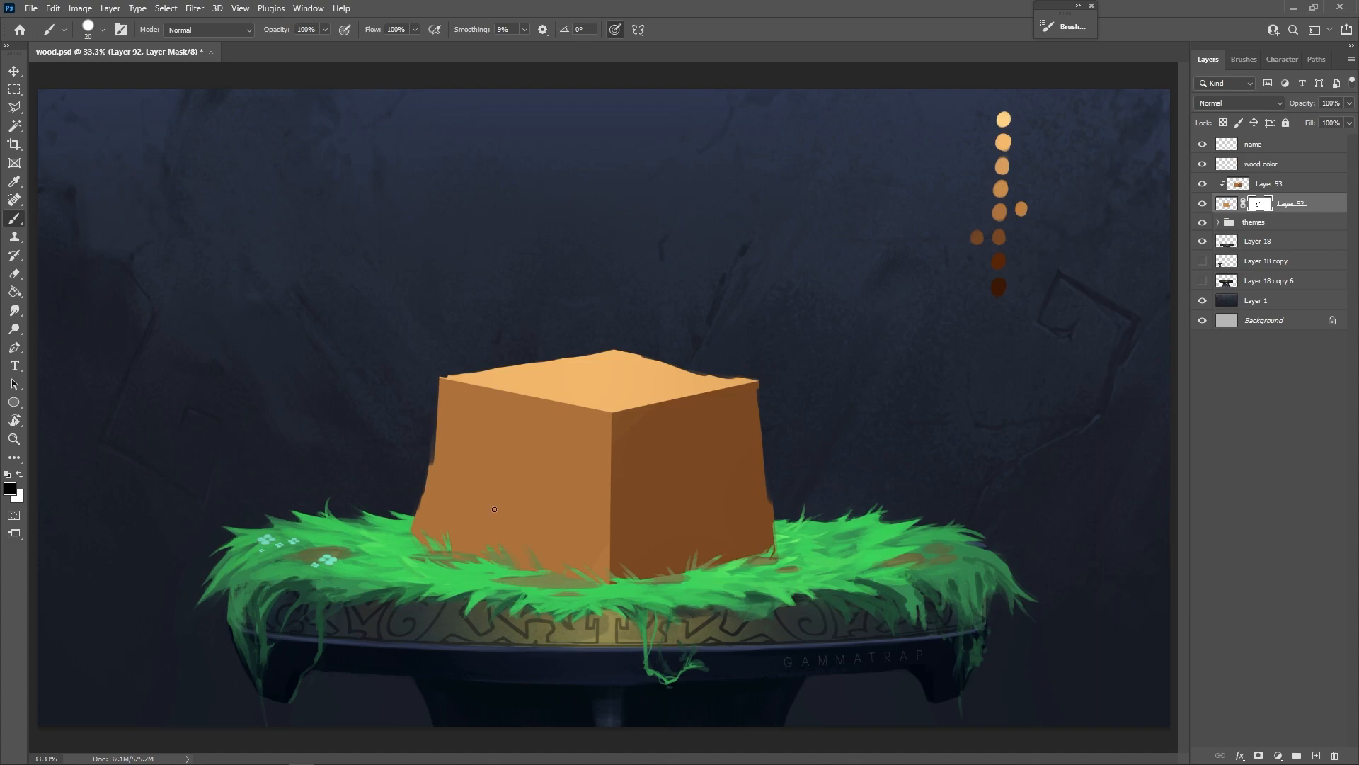
drag(749, 571, 774, 529)
drag(739, 571, 710, 555)
key(x)
key(x)
key(x)
mouse_move(682, 577)
mouse_down()
mouse_move(674, 560)
mouse_move(713, 545)
mouse_up()
drag(756, 556, 774, 539)
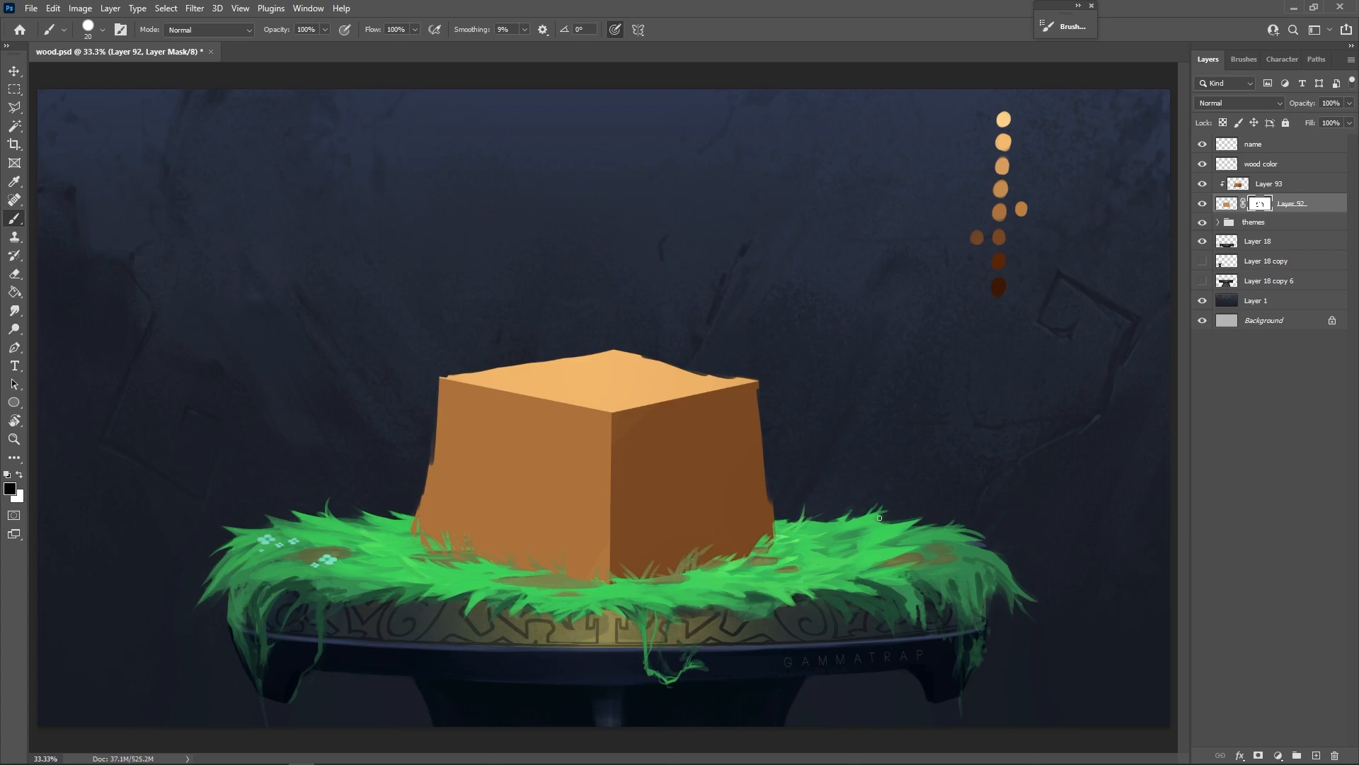
Step: Restore parts of the block's lower left and right edges and its base by painting white on the mask
key(x)
drag(418, 507, 413, 531)
drag(417, 493, 408, 548)
mouse_move(422, 480)
mouse_down()
mouse_move(455, 467)
mouse_move(405, 513)
mouse_move(437, 489)
mouse_move(406, 551)
mouse_up()
mouse_move(776, 526)
mouse_down()
mouse_move(761, 558)
mouse_move(778, 537)
mouse_up()
drag(648, 565, 638, 578)
Step: Turn off Shape Dynamics for the round brush and enlarge the brush
click(1067, 27)
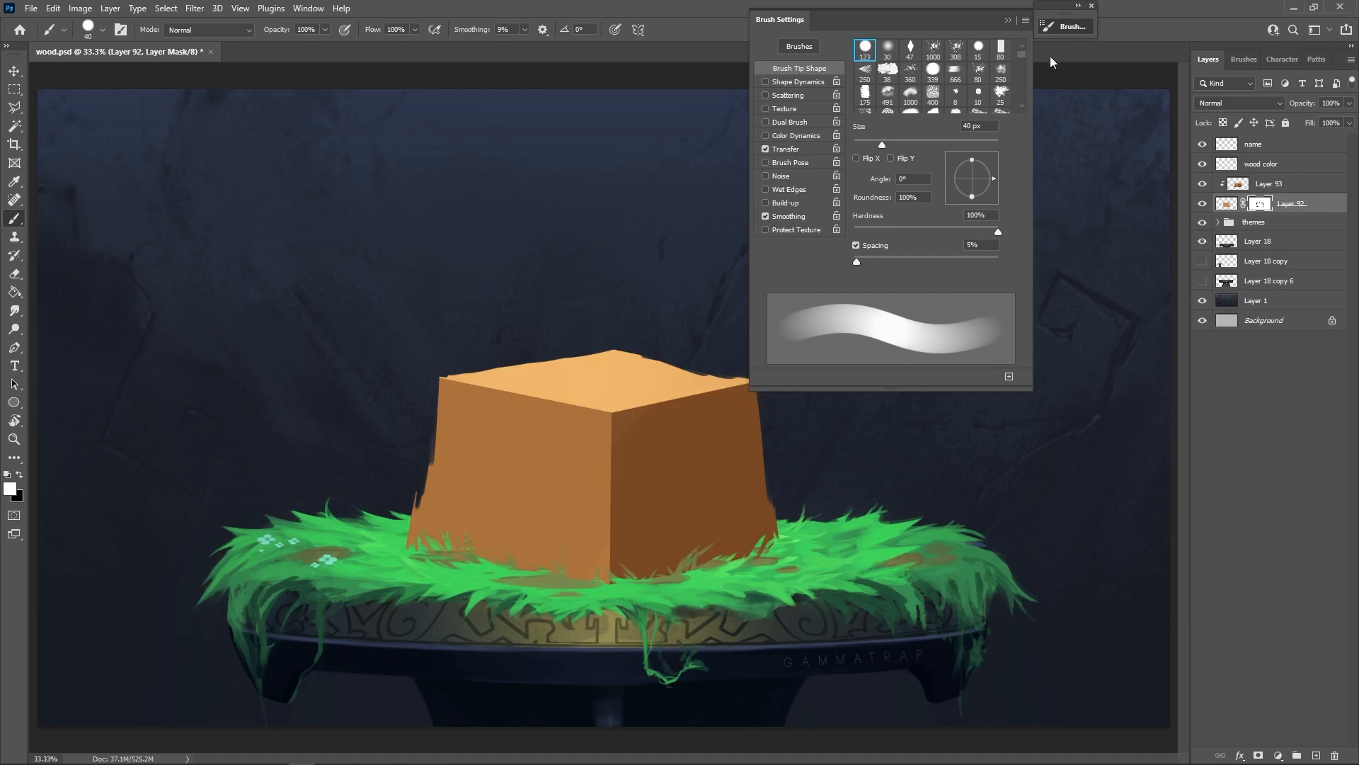
click(1061, 29)
key(bracketright)
Step: Create a new layer above Layer 93 and clip it to the block's base layer
click(1273, 184)
key(bracketright)
key(bracketright)
key(bracketright)
key(bracketright)
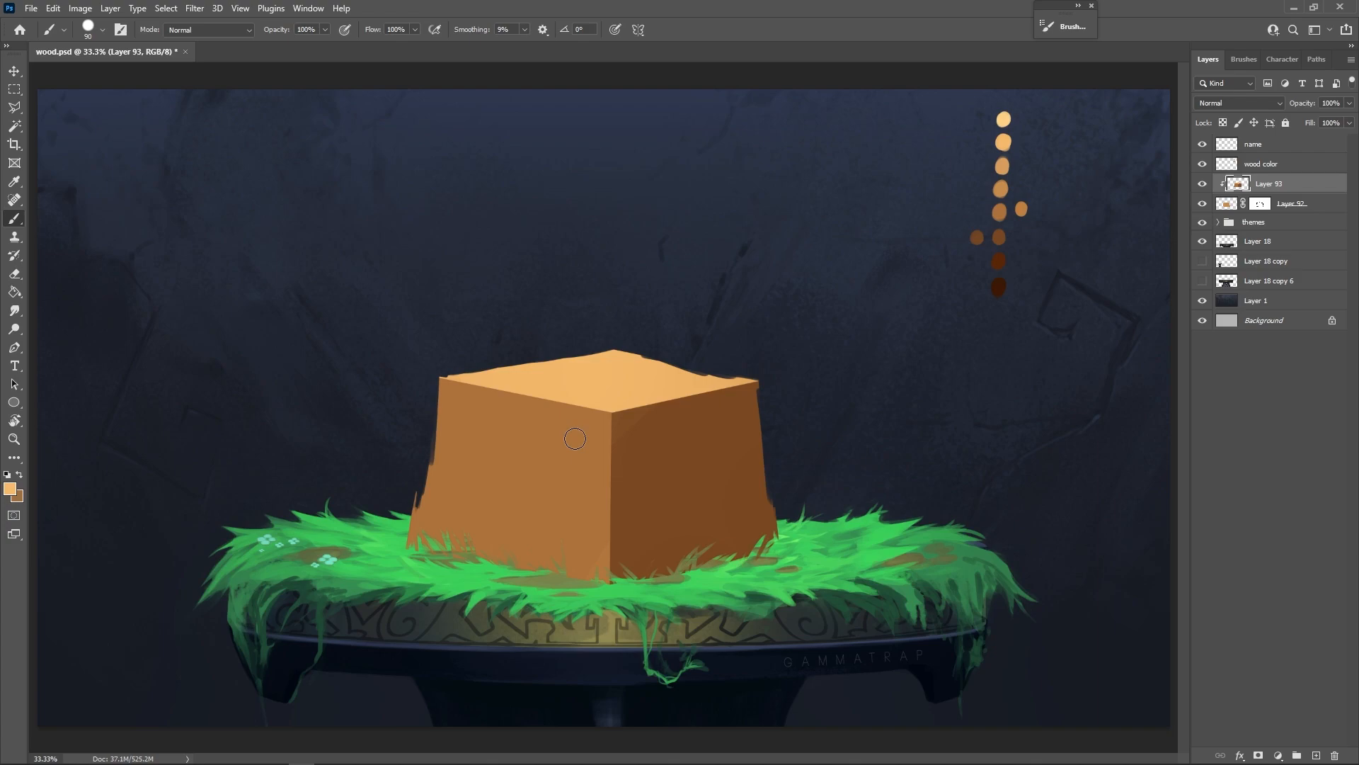
click(1316, 755)
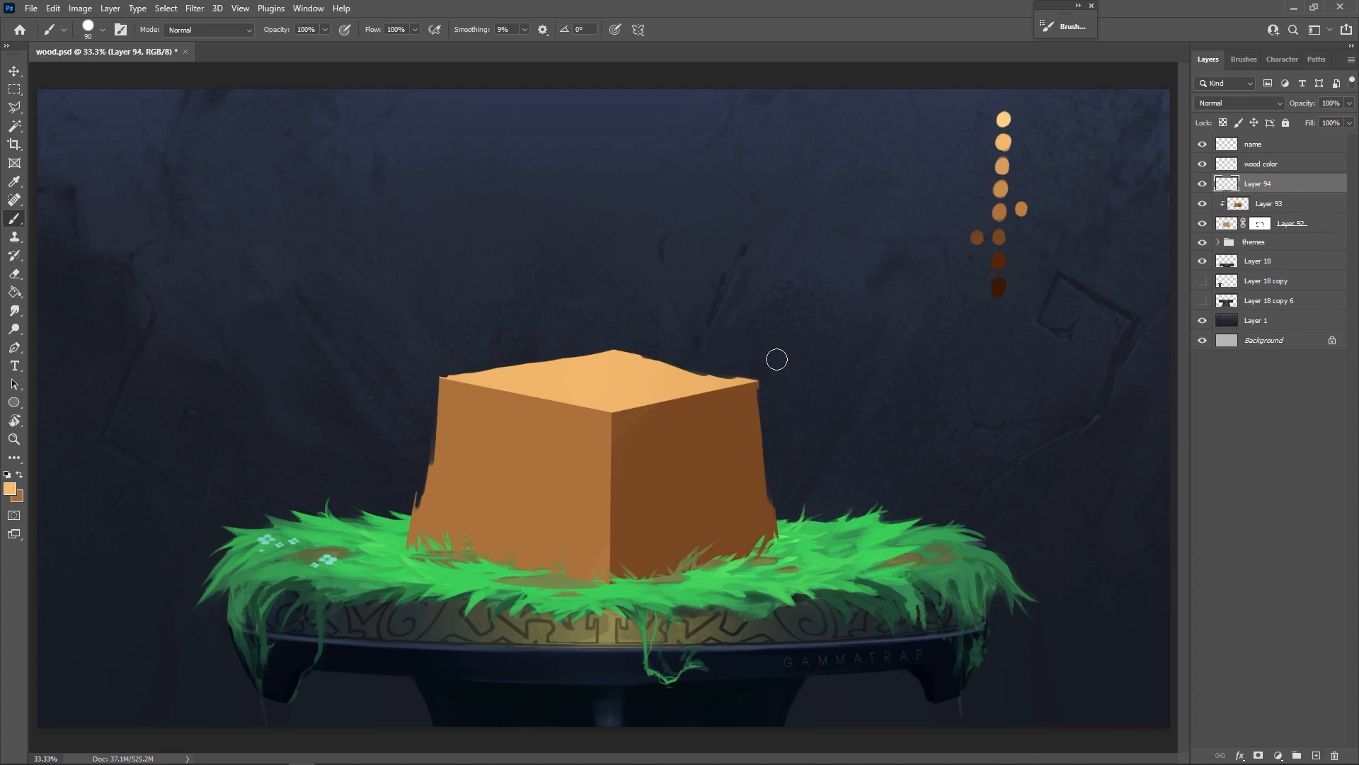
right_click(1260, 185)
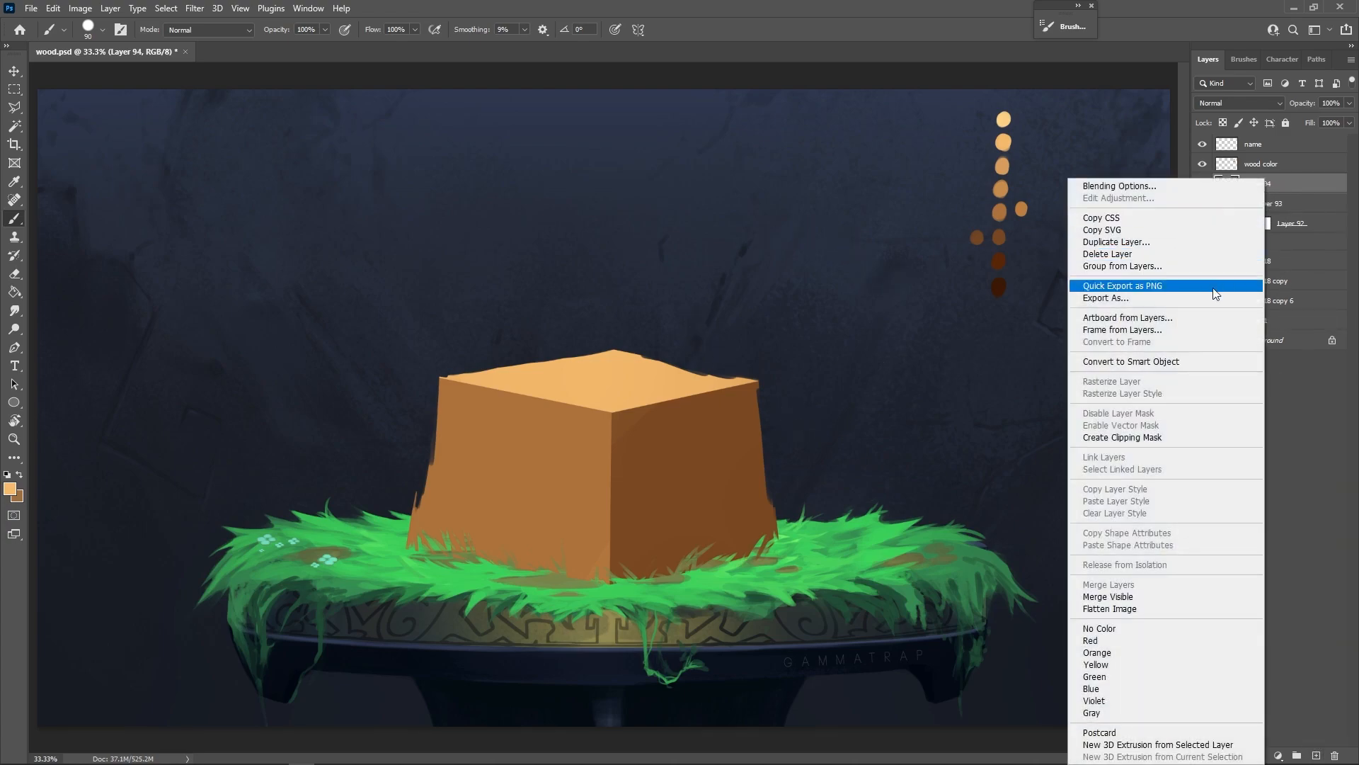
click(1232, 436)
click(1202, 223)
click(1202, 223)
Step: Paint a short diagonal groove near the top face's right corner with a small brush in brown sampled from the right face
key(bracketleft)
key(bracketleft)
key(bracketleft)
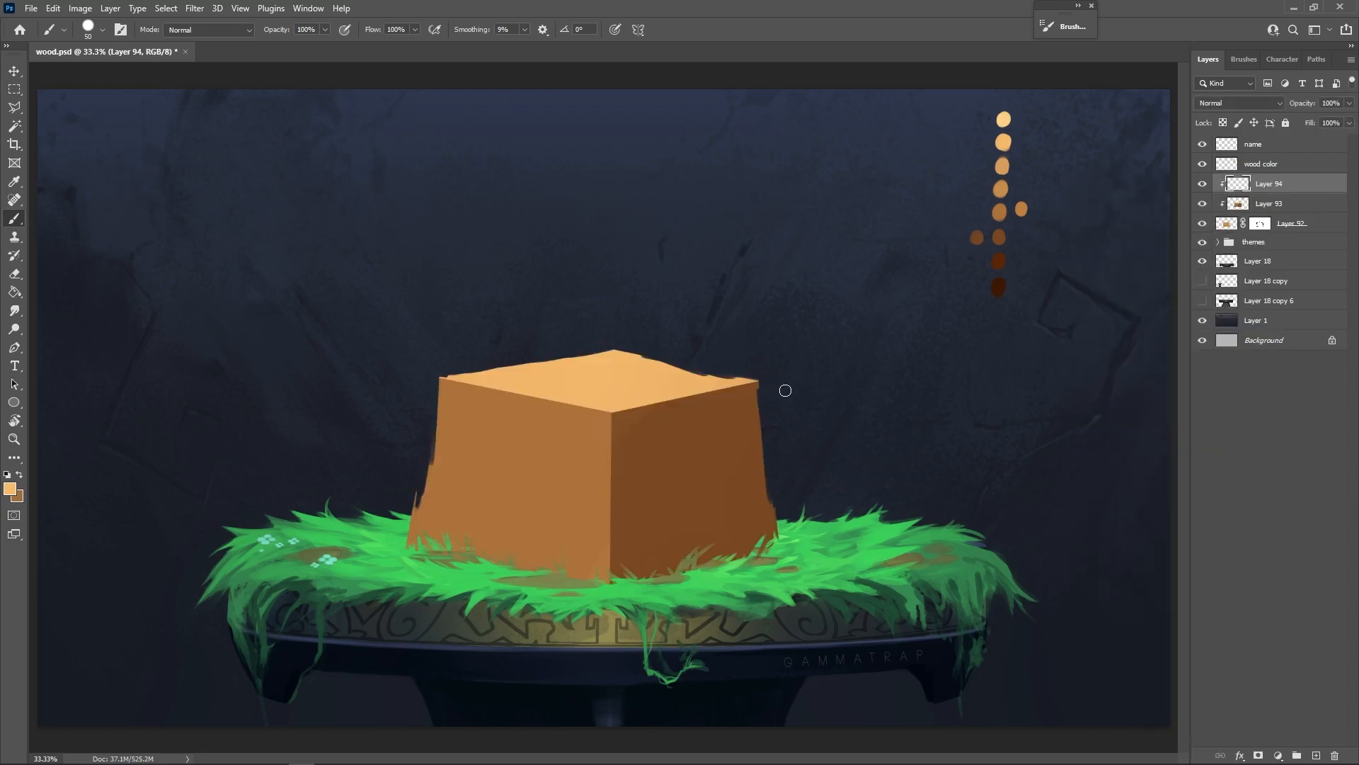
key(bracketleft)
key(bracketleft)
key(bracketleft)
key(bracketleft)
key(bracketleft)
key(bracketleft)
alt+click(654, 439)
key(bracketright)
drag(692, 397, 719, 379)
Step: Paint a long curved groove across the middle of the top face in the left face's brown, and refine its front end
key(bracketleft)
alt+click(555, 407)
drag(557, 398, 642, 361)
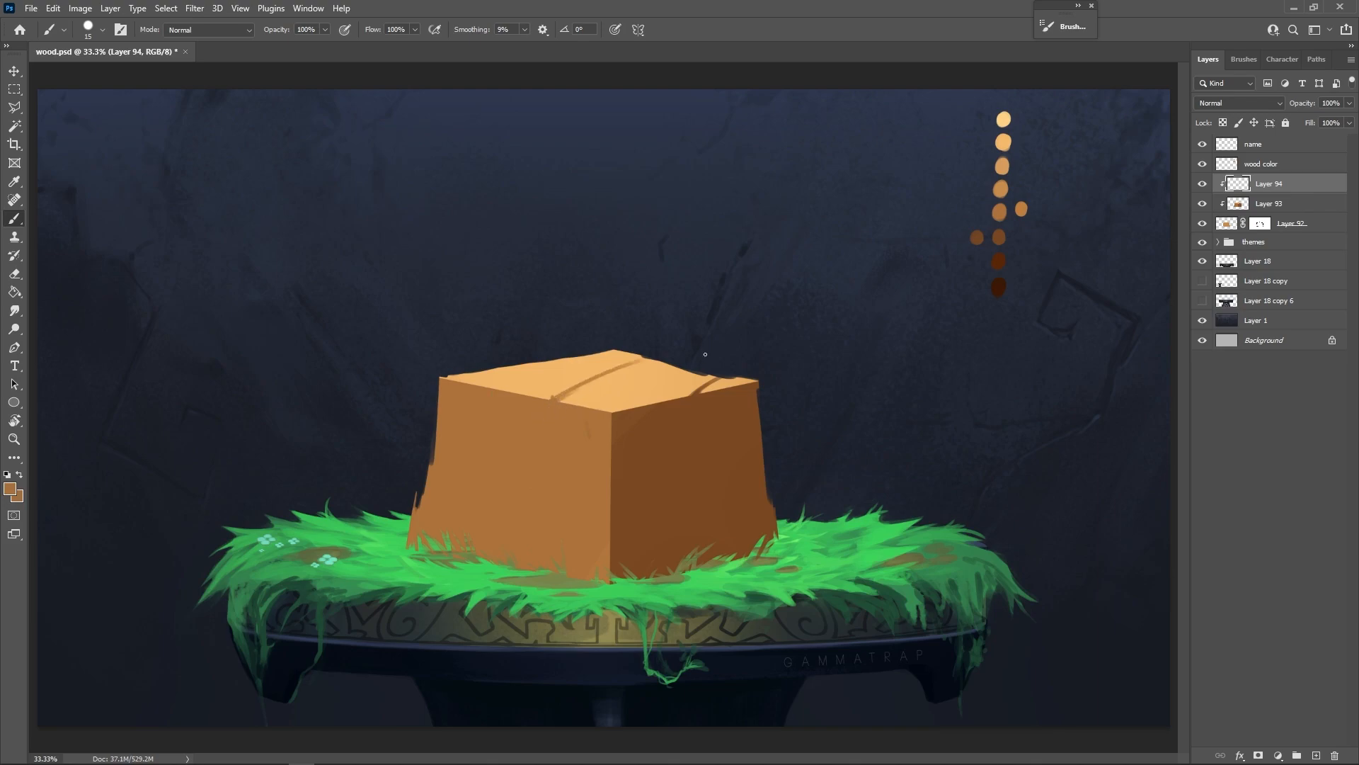
alt+click(551, 394)
drag(551, 397, 560, 391)
Step: Paint a short vertical crack down the left face from the middle groove, and clean the groove's edge with the sampled top-face orange
alt+click(545, 411)
alt+click(597, 387)
alt+click(711, 384)
alt+click(588, 425)
alt+click(665, 438)
drag(552, 406, 554, 440)
alt+click(562, 386)
drag(564, 390, 577, 384)
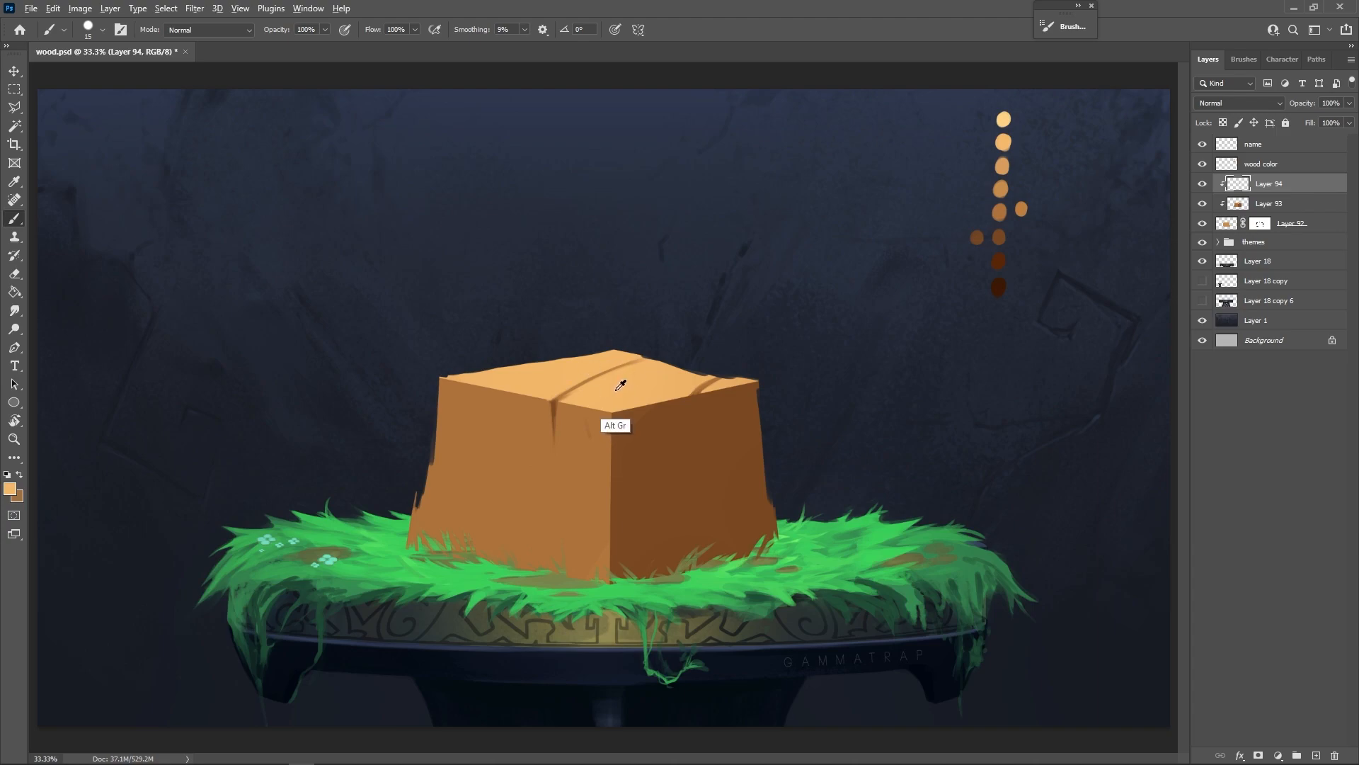
Step: Paint a short diagonal groove near the top face's left corner in a sampled brown
alt+click(593, 446)
alt+click(577, 430)
alt+click(626, 459)
alt+click(570, 382)
alt+click(682, 411)
drag(503, 367, 479, 381)
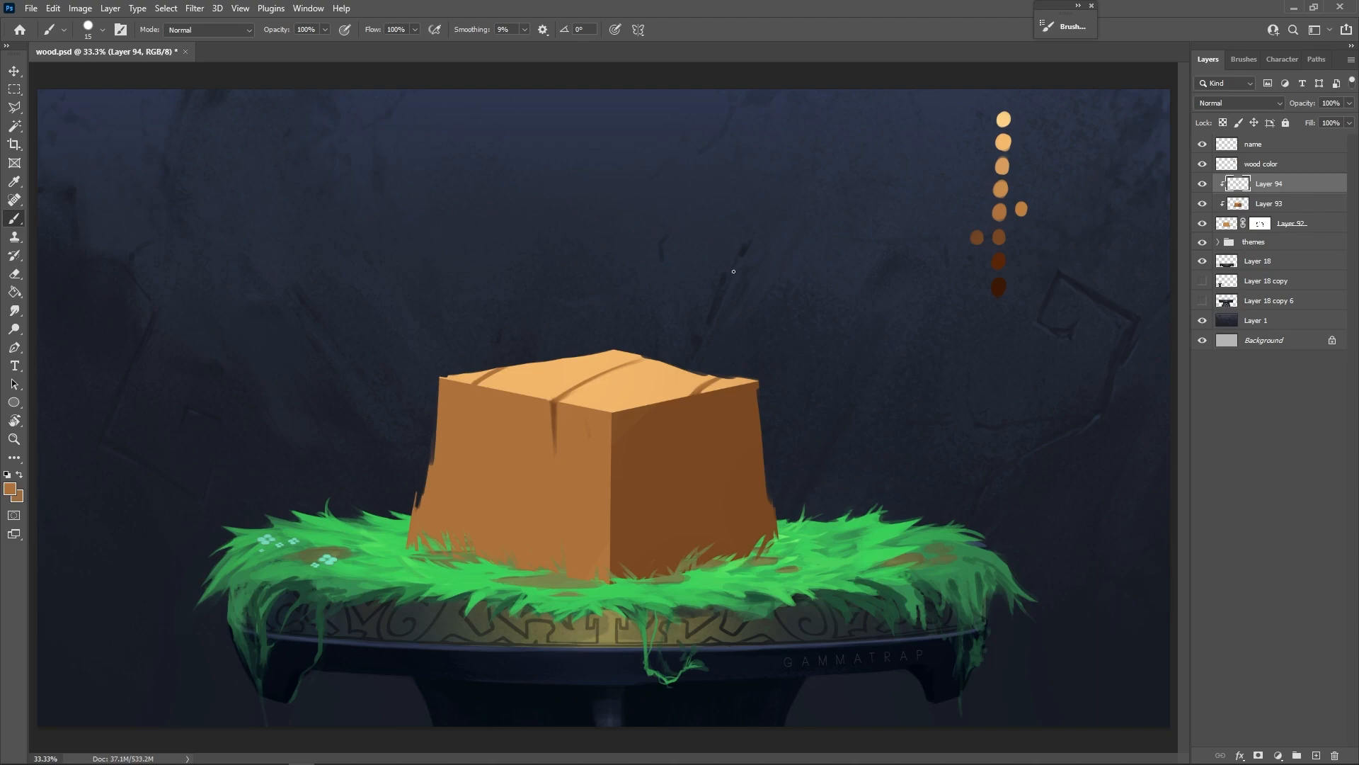
drag(635, 408, 653, 366)
mouse_move(513, 393)
mouse_down()
mouse_move(586, 379)
mouse_move(627, 351)
mouse_up()
drag(594, 409, 663, 362)
key(ctrl+z)
key(ctrl+z)
key(ctrl+z)
key(ctrl+z)
Step: Paint a thin curved groove on the top face, from the front-right edge to the back-right edge
alt+click(633, 399)
alt+click(632, 405)
drag(637, 391, 666, 364)
alt+click(627, 407)
alt+click(656, 527)
drag(610, 486, 611, 467)
key(ctrl+z)
alt+click(574, 390)
alt+click(627, 395)
alt+click(591, 431)
drag(587, 417, 590, 439)
alt+click(584, 383)
alt+click(527, 460)
mouse_move(507, 391)
mouse_down()
mouse_move(531, 362)
mouse_move(591, 354)
mouse_up()
drag(567, 402, 623, 352)
mouse_move(601, 409)
mouse_down()
mouse_move(650, 368)
mouse_move(678, 368)
mouse_move(626, 435)
mouse_up()
key(ctrl+z)
key(ctrl+z)
key(ctrl+z)
key(ctrl+z)
key(ctrl+z)
key(ctrl+z)
key(ctrl+z)
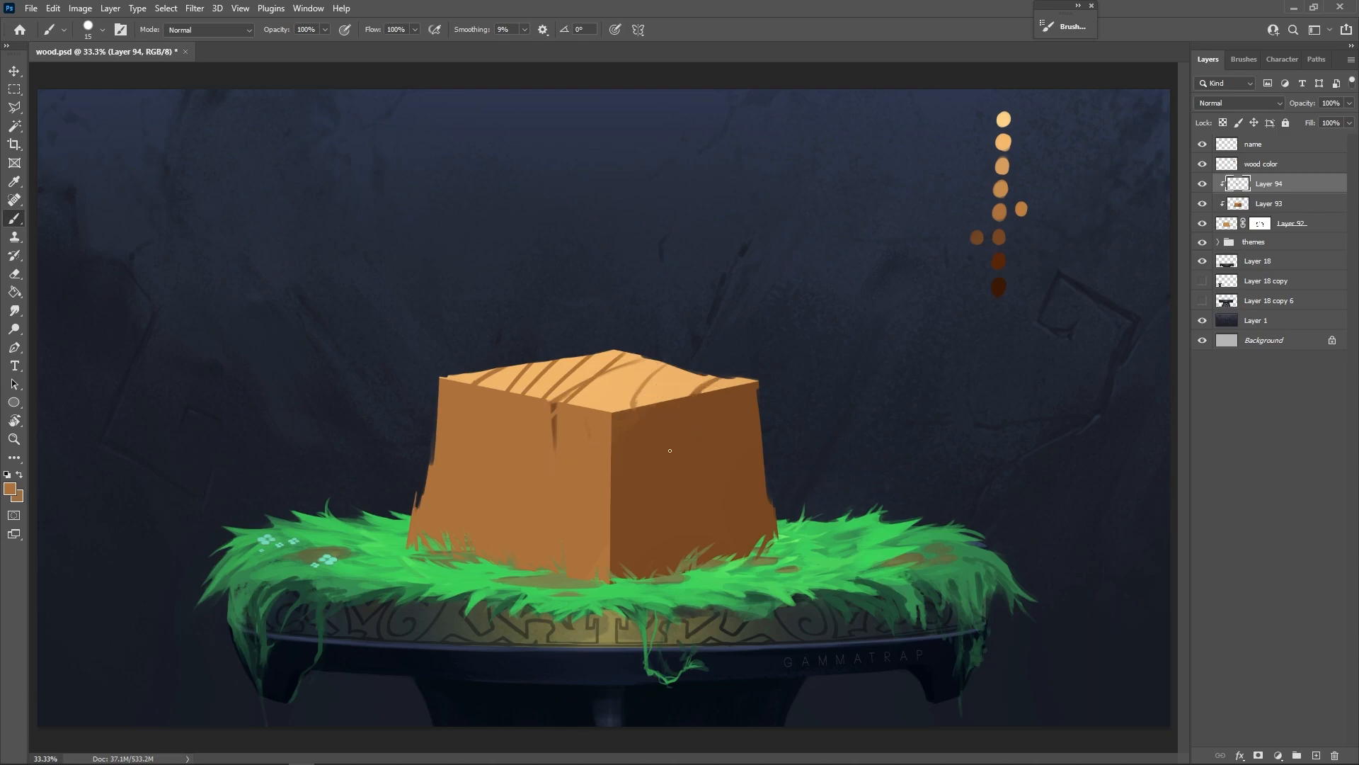
key(ctrl+z)
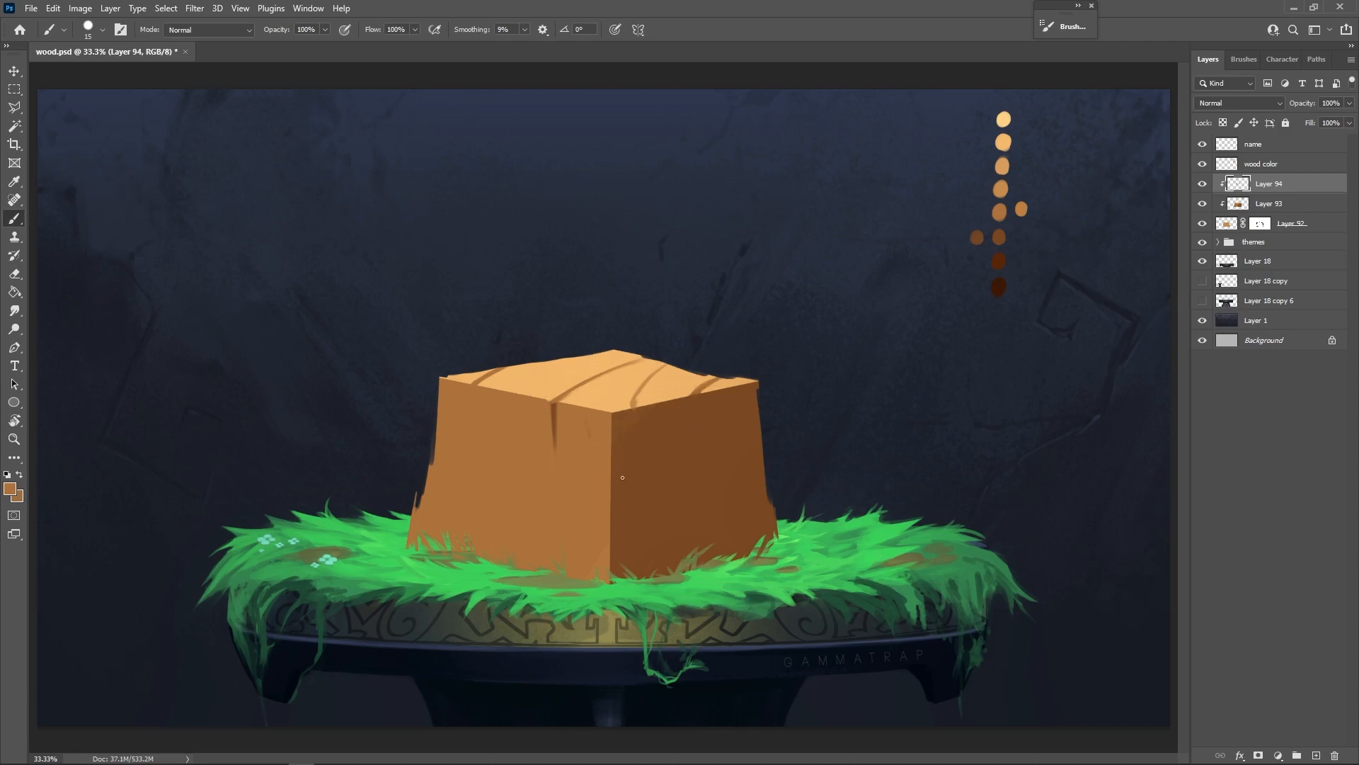
Step: Paint a short vertical crack on the left face below the leftmost groove in dark brown sampled from the right face
alt+click(563, 401)
alt+click(626, 448)
drag(474, 385, 473, 409)
alt+click(474, 430)
alt+click(642, 394)
Step: Preview the Big light group inside the themes group, hide it again and collapse themes
click(1218, 241)
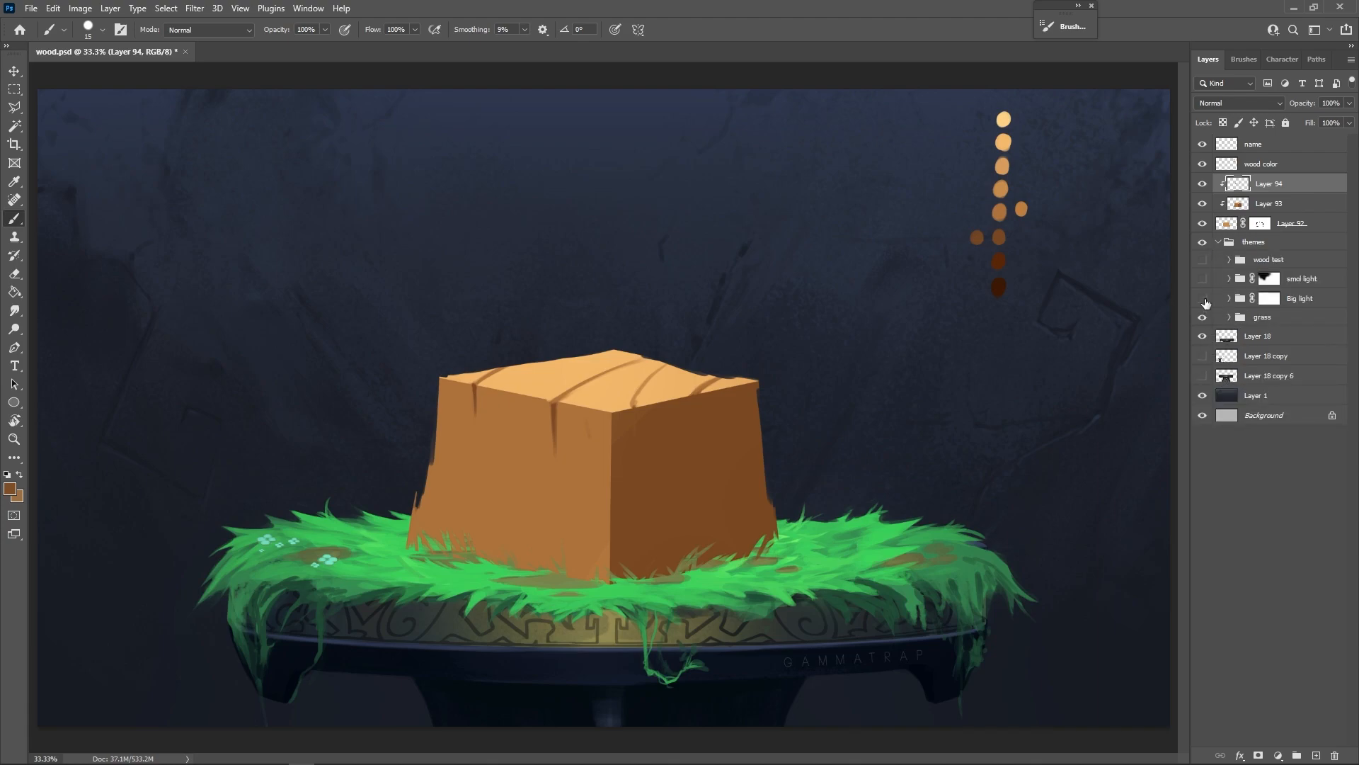
click(1202, 298)
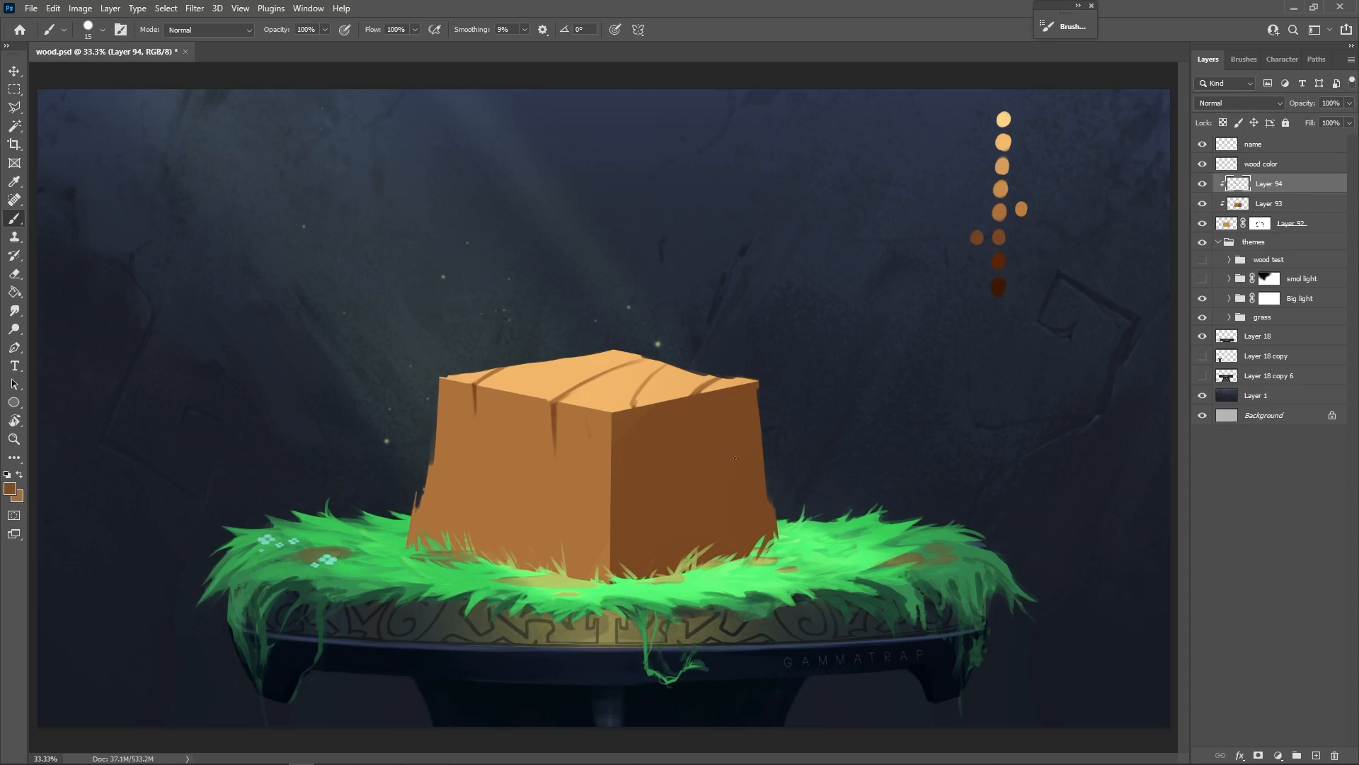
click(1202, 299)
click(1218, 242)
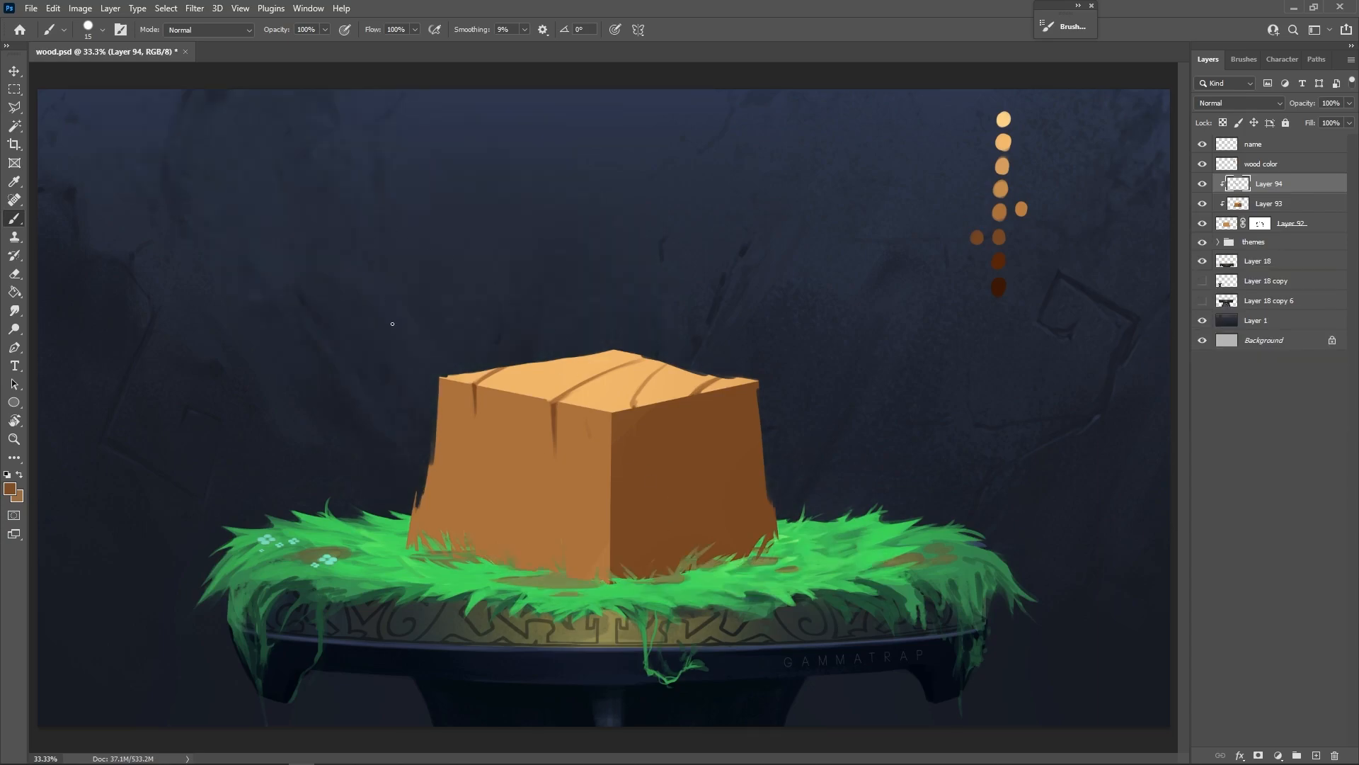
Step: Sharpen the two cracks on the left face with light edge highlights and darker sampled tones using a 10 px brush
alt+click(495, 365)
drag(479, 388, 478, 401)
alt+click(476, 388)
alt+click(481, 388)
key(bracketleft)
drag(555, 422, 556, 436)
alt+click(554, 407)
Step: Create a new layer above Layer 94 and sketch a zigzag ledge profile in a medium wood tone on the empty background beside the block
click(1317, 756)
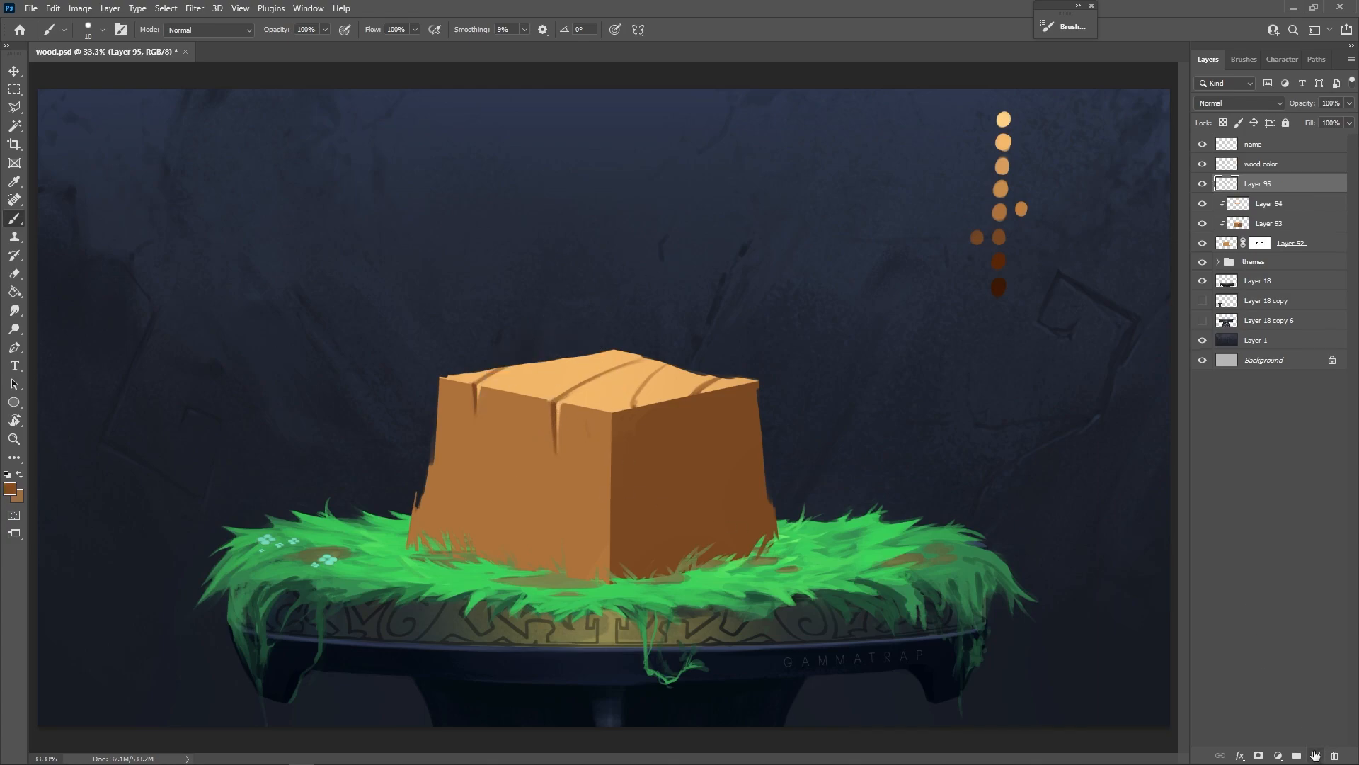
alt+click(538, 489)
key(bracketright)
key(bracketright)
alt+click(999, 237)
mouse_move(198, 187)
mouse_down()
mouse_move(208, 282)
mouse_move(173, 340)
mouse_move(235, 364)
mouse_move(247, 470)
mouse_up()
Step: Shade the profile sketch's undercut segment with the dark brown swatch, and paint a light-source dab above it with the lightest swatch
alt+click(996, 259)
mouse_move(180, 329)
mouse_down()
mouse_move(174, 339)
mouse_move(203, 291)
mouse_up()
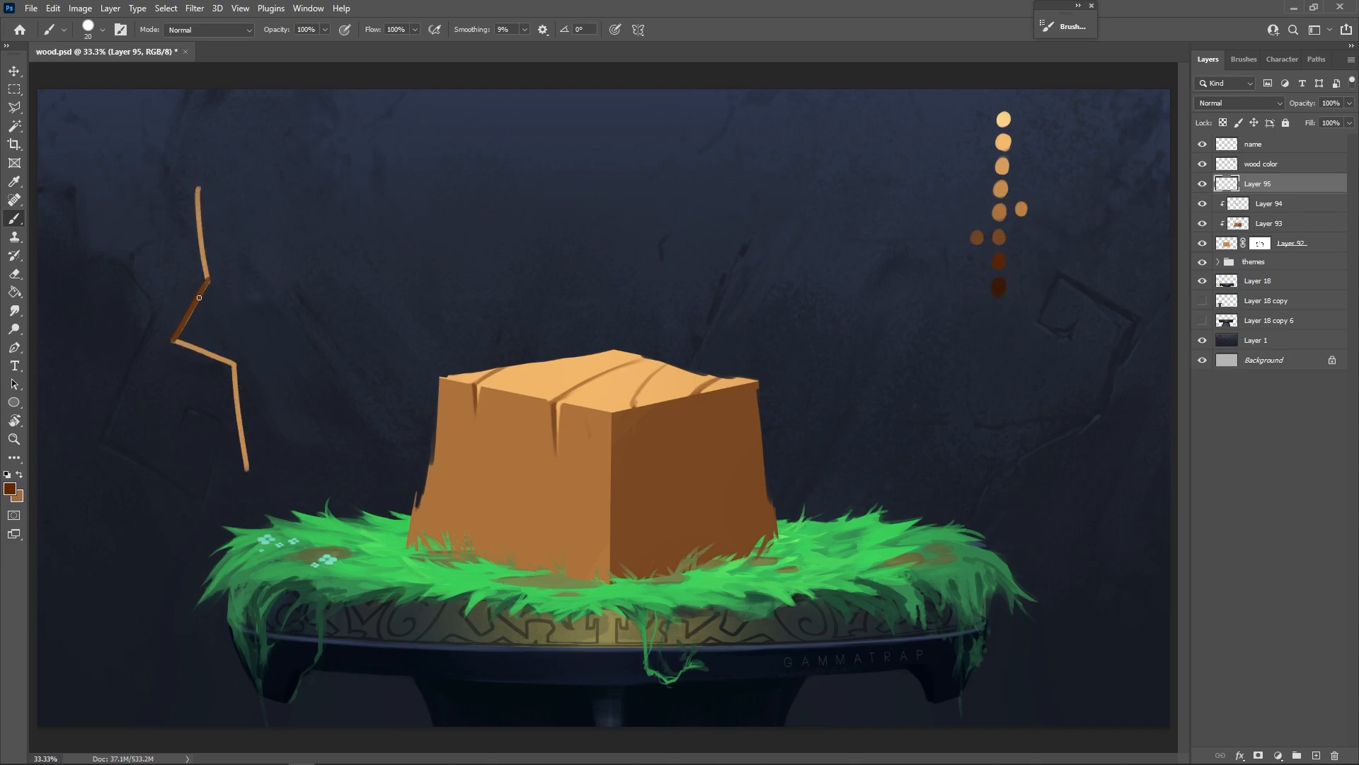
alt+click(1004, 119)
mouse_move(273, 147)
mouse_down()
mouse_move(287, 160)
mouse_move(272, 217)
mouse_up()
alt+click(998, 269)
mouse_move(176, 339)
mouse_down()
mouse_move(205, 290)
mouse_move(178, 328)
mouse_up()
Step: Highlight the profile sketch's upward-facing ledge in light cream, and trace the light's path down to it
alt+click(1003, 161)
mouse_move(179, 341)
mouse_down()
mouse_move(234, 364)
mouse_move(215, 279)
mouse_up()
key(ctrl+z)
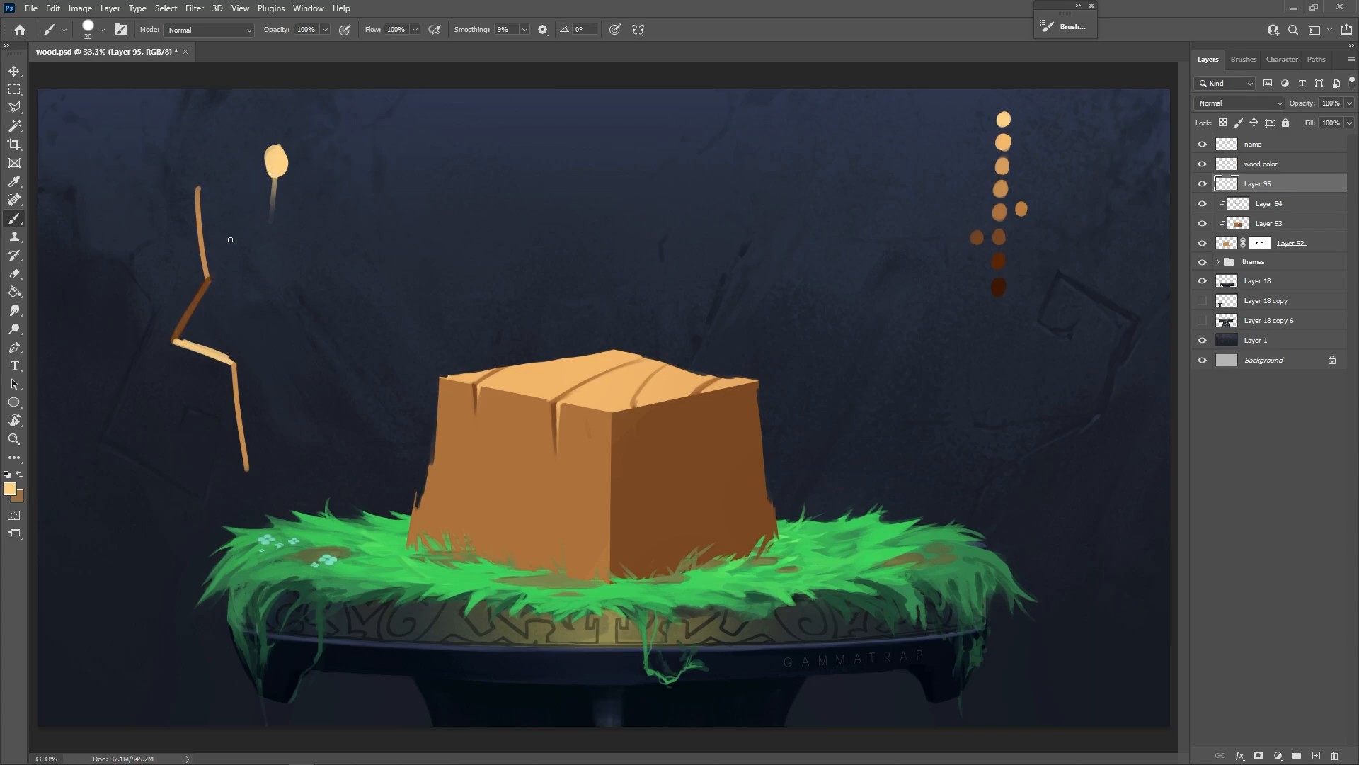
drag(231, 232, 211, 331)
drag(192, 342, 216, 355)
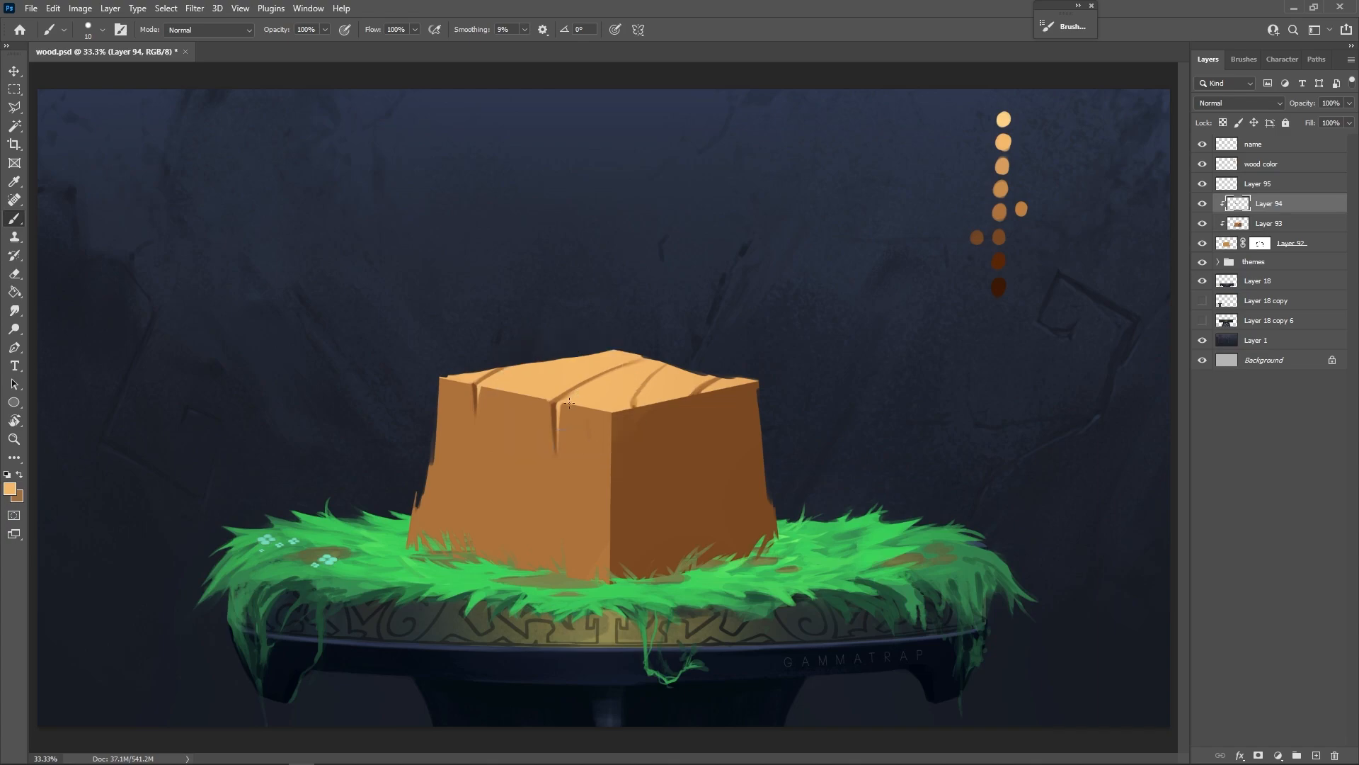
Step: Paint narrow tapering cracks down the right face, starting from the grooves at its upper edge
drag(639, 402, 636, 450)
key(bracketright)
key(bracketright)
key(bracketright)
key(bracketright)
key(bracketright)
key(bracketright)
key(bracketright)
key(bracketright)
key(bracketright)
key(bracketright)
key(bracketright)
key(bracketright)
key(bracketleft)
key(bracketleft)
key(bracketleft)
key(bracketleft)
key(bracketleft)
key(bracketleft)
key(bracketleft)
key(bracketleft)
key(bracketleft)
key(bracketleft)
key(bracketleft)
key(bracketleft)
key(bracketleft)
key(bracketleft)
key(bracketleft)
Step: Add more thin curved grooves across the top face and short cracks at the left face's upper edge
drag(603, 406, 661, 364)
drag(545, 378, 586, 362)
key(ctrl+z)
drag(508, 395, 639, 359)
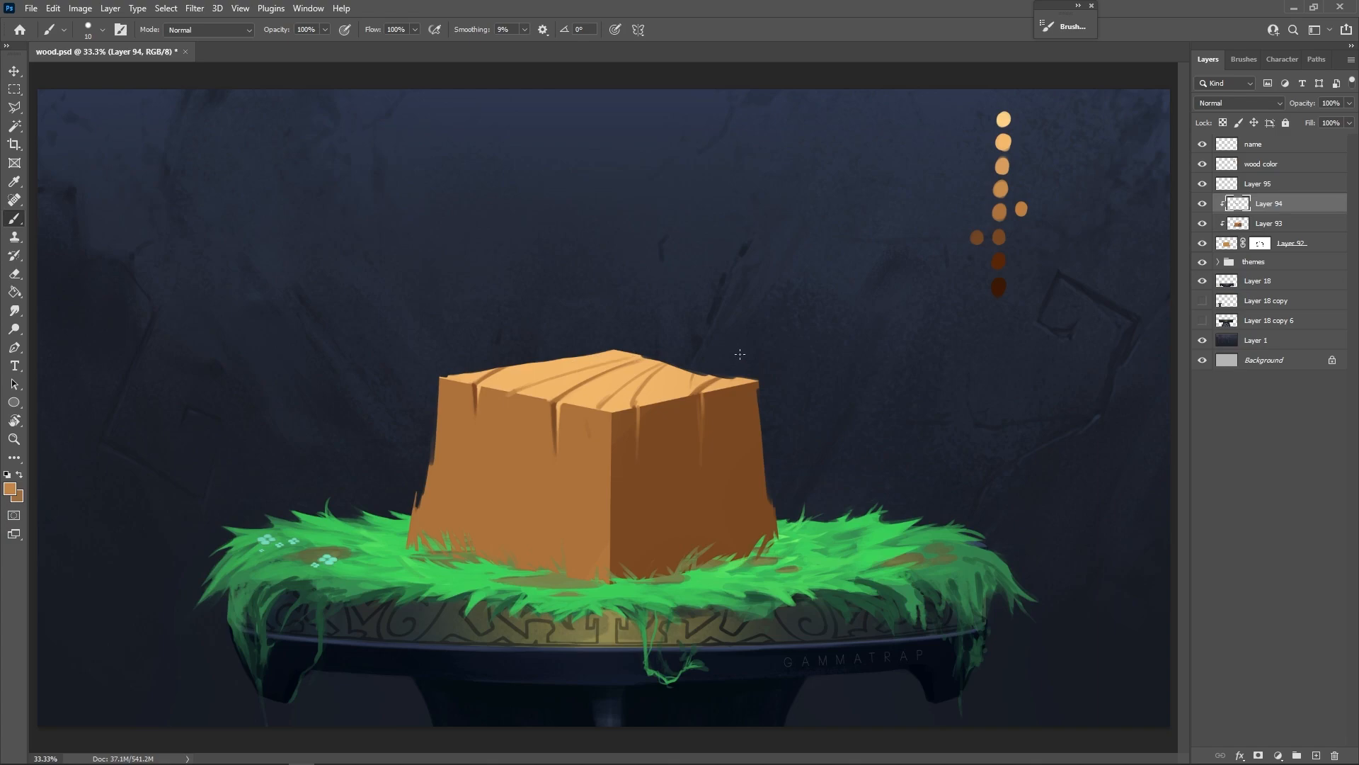
alt+click(462, 382)
alt+click(508, 400)
Step: Softly shade the left face into vertical planks using a sampled dark brown and a 200 px brush
alt+click(701, 397)
key(bracketright)
key(bracketright)
key(bracketright)
key(bracketright)
key(bracketright)
key(bracketright)
key(bracketright)
key(bracketright)
key(bracketright)
key(bracketright)
key(bracketright)
key(bracketright)
key(bracketleft)
key(bracketleft)
key(bracketleft)
key(bracketleft)
key(bracketleft)
key(bracketleft)
key(bracketleft)
key(bracketright)
key(bracketright)
key(bracketright)
key(bracketright)
key(bracketright)
key(bracketright)
key(bracketright)
key(bracketright)
key(bracketright)
drag(576, 556, 581, 495)
drag(512, 556, 515, 419)
drag(464, 542, 474, 368)
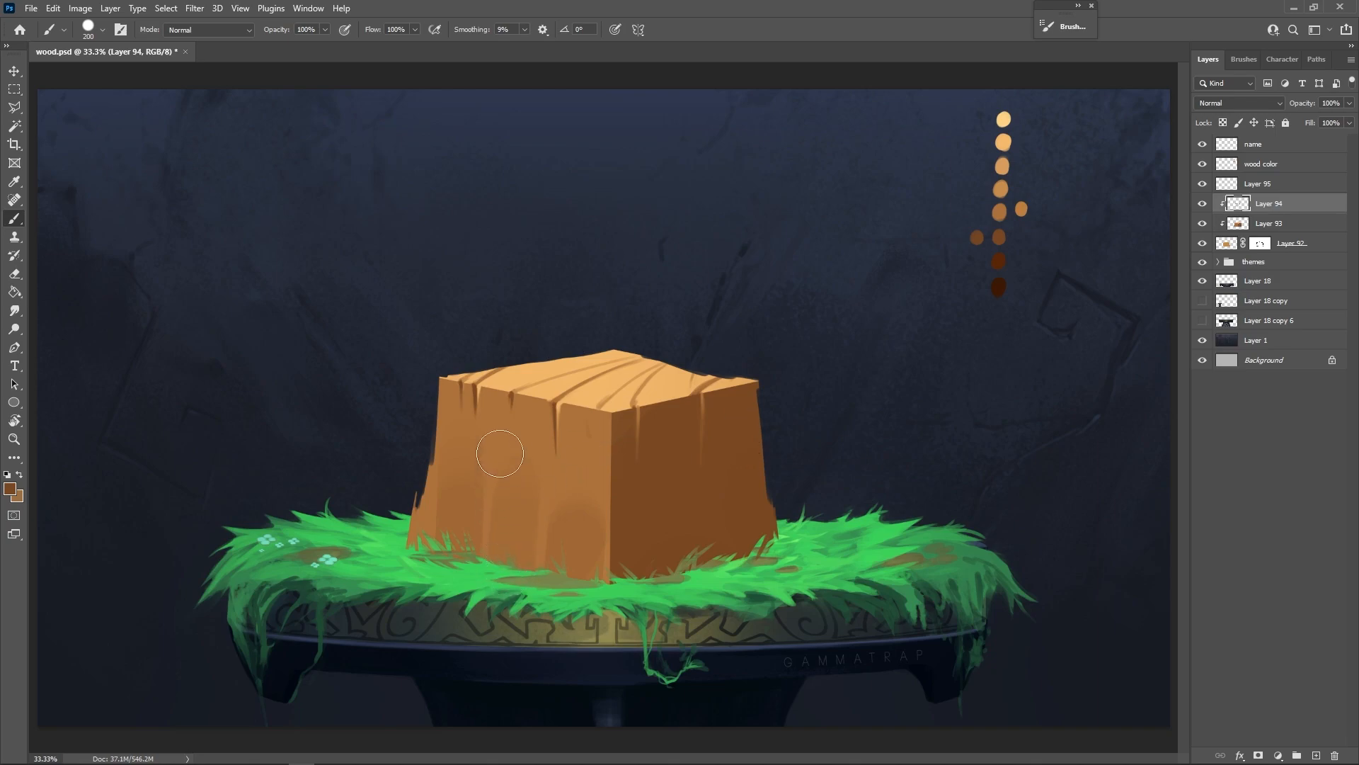
Step: Lighten the narrow strip of the right face beside the front corner with the left face's sampled mid tone
key(alt)
alt+click(581, 473)
key(bracketleft)
key(bracketleft)
key(bracketleft)
key(bracketleft)
drag(625, 586, 625, 504)
key(ctrl+z)
mouse_move(624, 423)
mouse_down()
mouse_move(630, 548)
mouse_move(623, 418)
mouse_move(626, 505)
mouse_up()
key(ctrl+z)
key(ctrl+z)
drag(625, 425, 626, 533)
drag(626, 435, 626, 506)
Step: Softly lighten the middle and outer planks of the right face with a brush of about 250 px
key(bracketright)
key(bracketright)
key(bracketright)
key(bracketright)
key(bracketright)
key(bracketright)
drag(674, 430, 674, 526)
key(ctrl+z)
drag(674, 416, 673, 541)
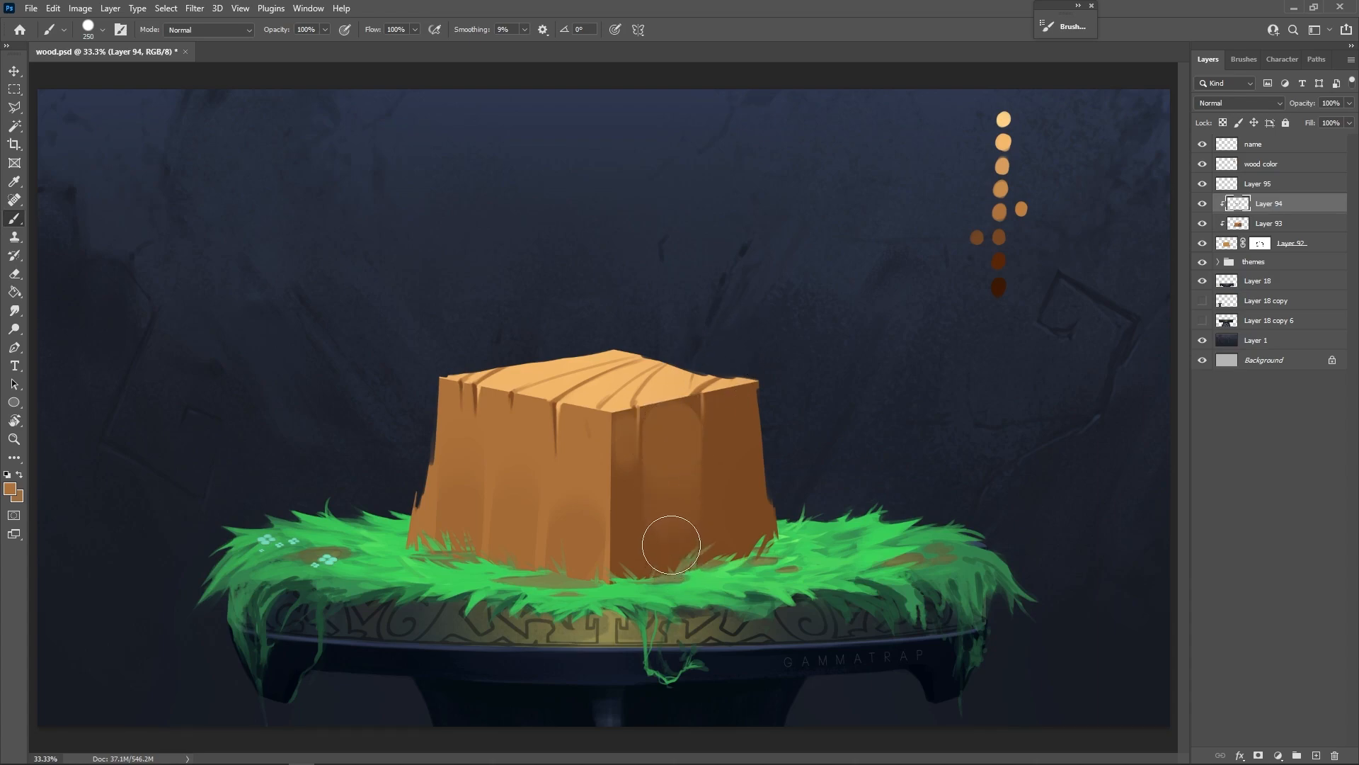
drag(719, 410, 722, 453)
key(bracketleft)
key(bracketright)
mouse_move(596, 473)
mouse_down()
mouse_move(560, 424)
mouse_move(583, 473)
mouse_up()
Step: Extend the left face's crack nearest the front corner down to the grass in a sampled dark brown
alt+click(623, 489)
key(bracketleft)
key(bracketleft)
key(bracketleft)
key(bracketleft)
key(bracketleft)
key(bracketleft)
key(bracketleft)
key(bracketleft)
key(bracketleft)
key(bracketleft)
key(bracketleft)
key(bracketleft)
key(bracketleft)
key(bracketleft)
key(bracketright)
drag(550, 574, 557, 462)
Step: Draw a dark vertical groove down the middle of the left face from its short crack, redoing the lower stroke
key(bracketleft)
drag(513, 404, 515, 505)
drag(510, 554, 515, 431)
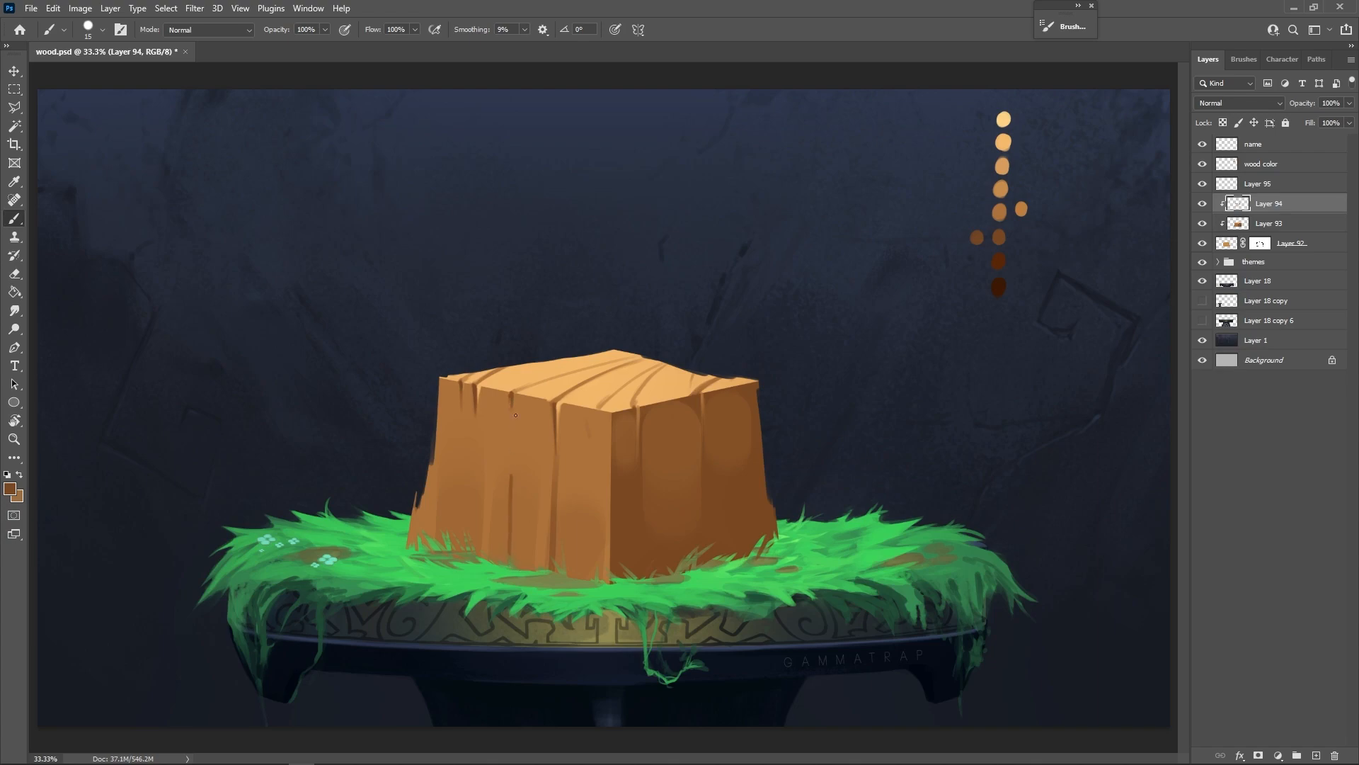
key(ctrl+z)
key(ctrl+shift+z)
key(ctrl+z)
key(bracketright)
drag(512, 408, 511, 507)
Step: Extend the two outermost cracks of the left face downward with a 15 px brush, and refine the grooves at 10 px
key(bracketleft)
drag(476, 406, 470, 541)
drag(462, 400, 453, 496)
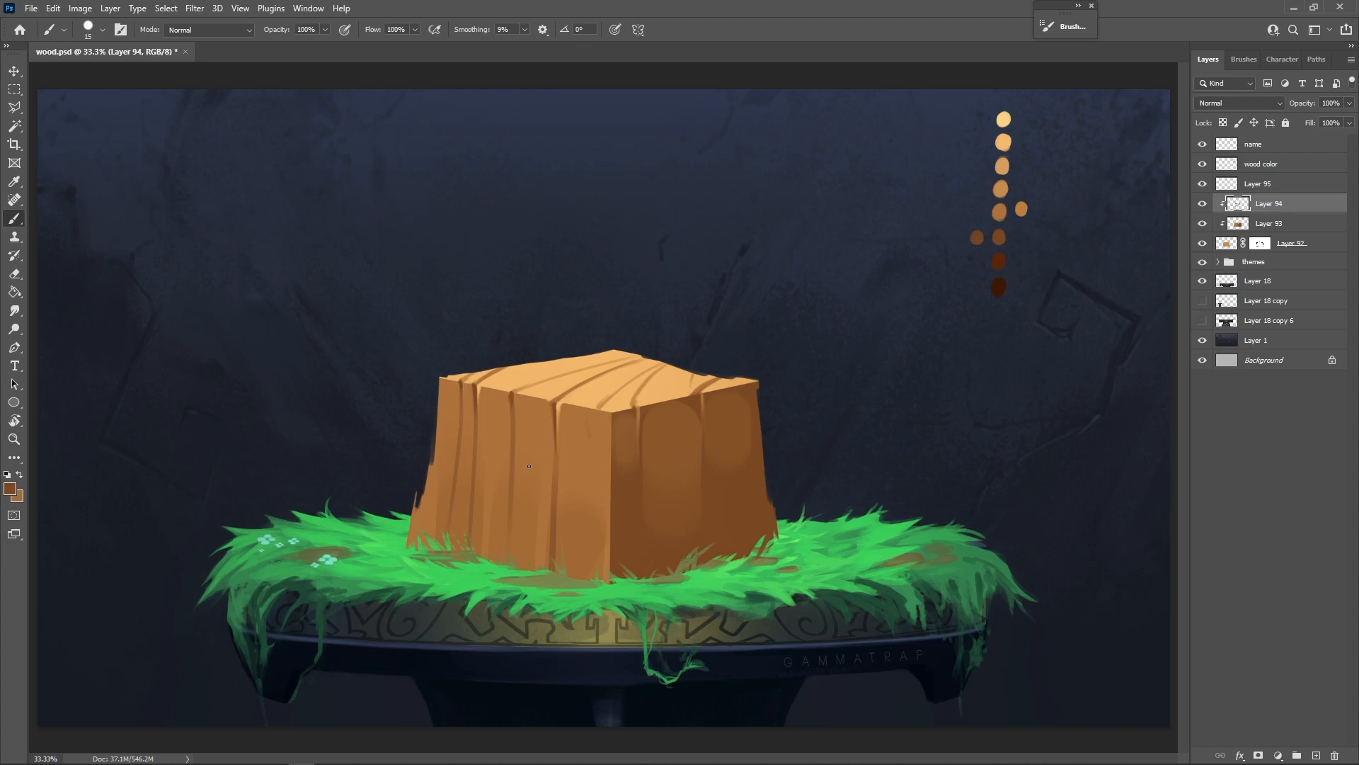
alt+click(553, 414)
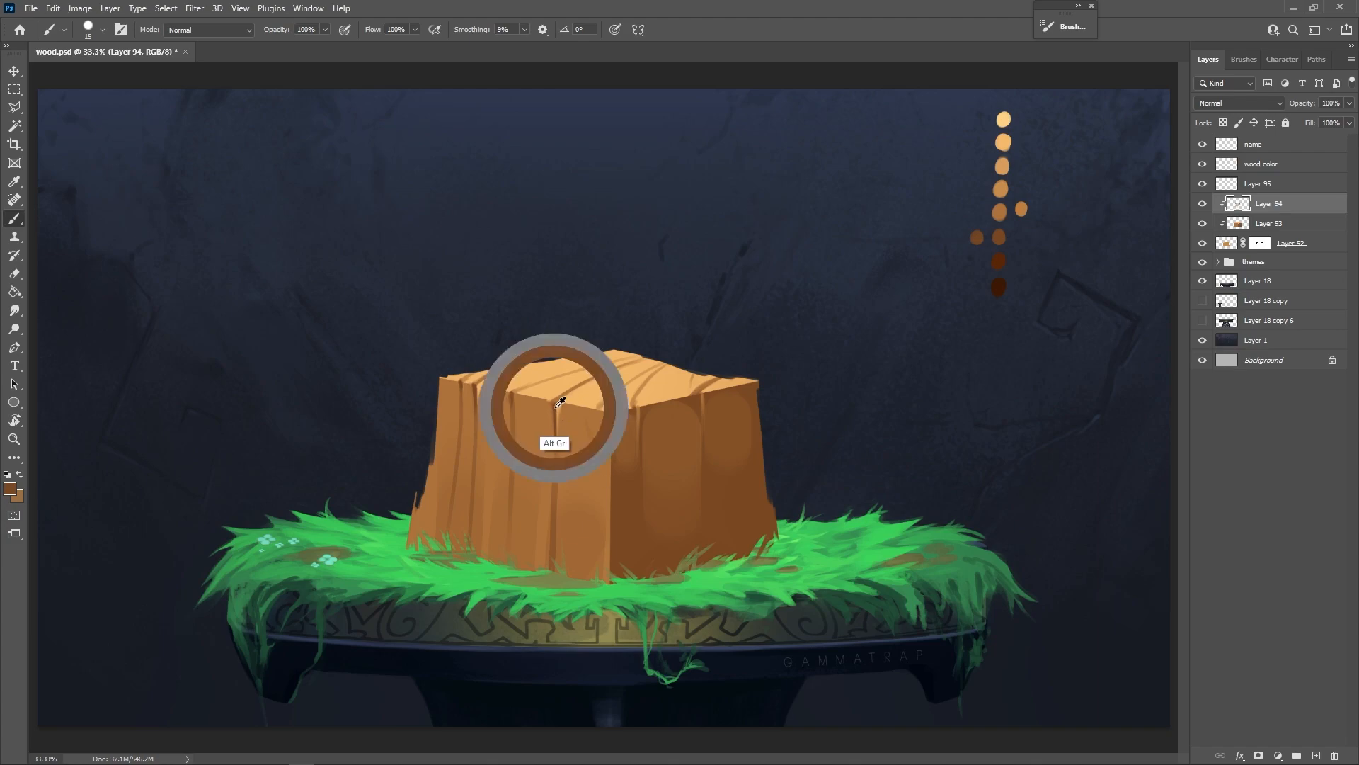
key(bracketleft)
key(bracketleft)
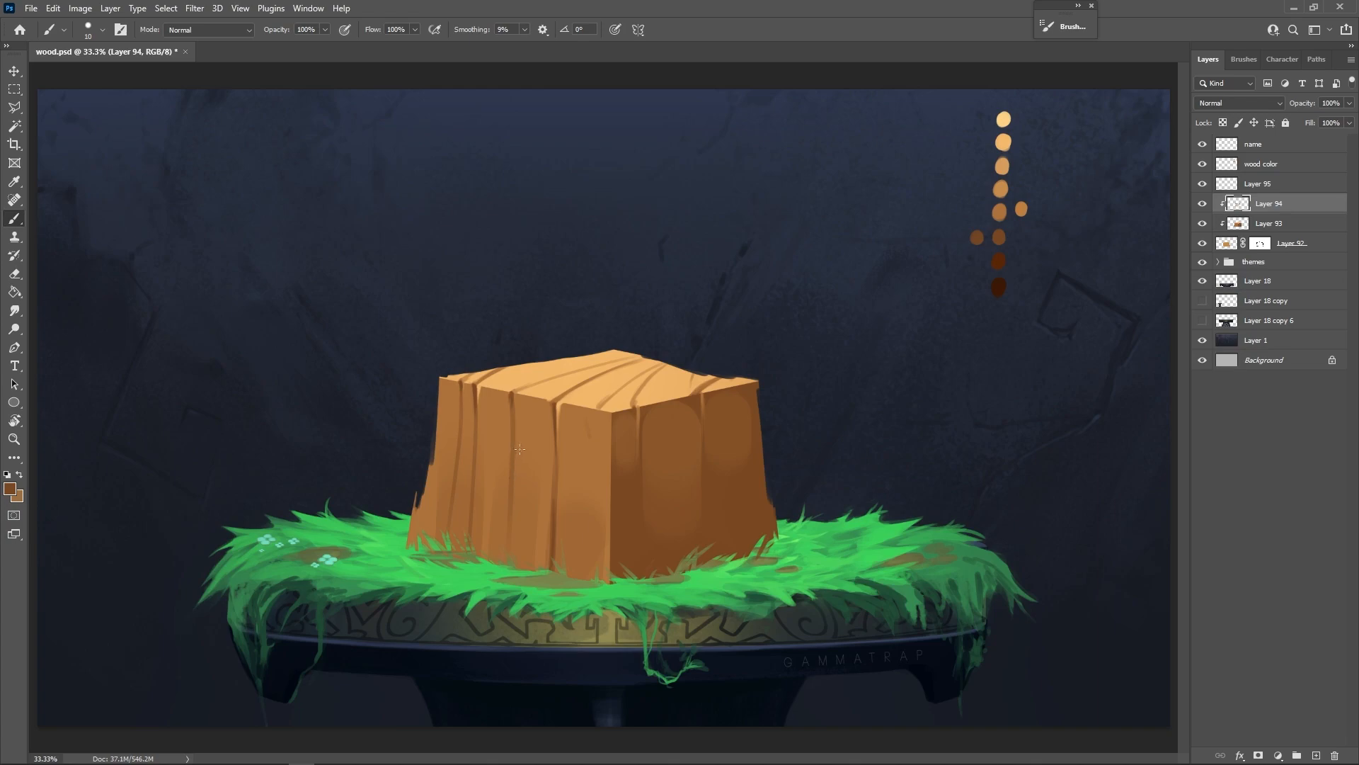
Step: Softly brighten the upper end of the left face's middle plank with the light wood tone sampled from the top face
alt+click(625, 412)
key(bracketright)
key(bracketright)
key(bracketright)
key(bracketright)
key(bracketright)
key(bracketright)
key(bracketright)
key(bracketright)
key(bracketright)
key(bracketright)
key(bracketright)
key(bracketright)
key(bracketright)
key(bracketleft)
key(bracketleft)
key(bracketleft)
key(bracketleft)
key(bracketleft)
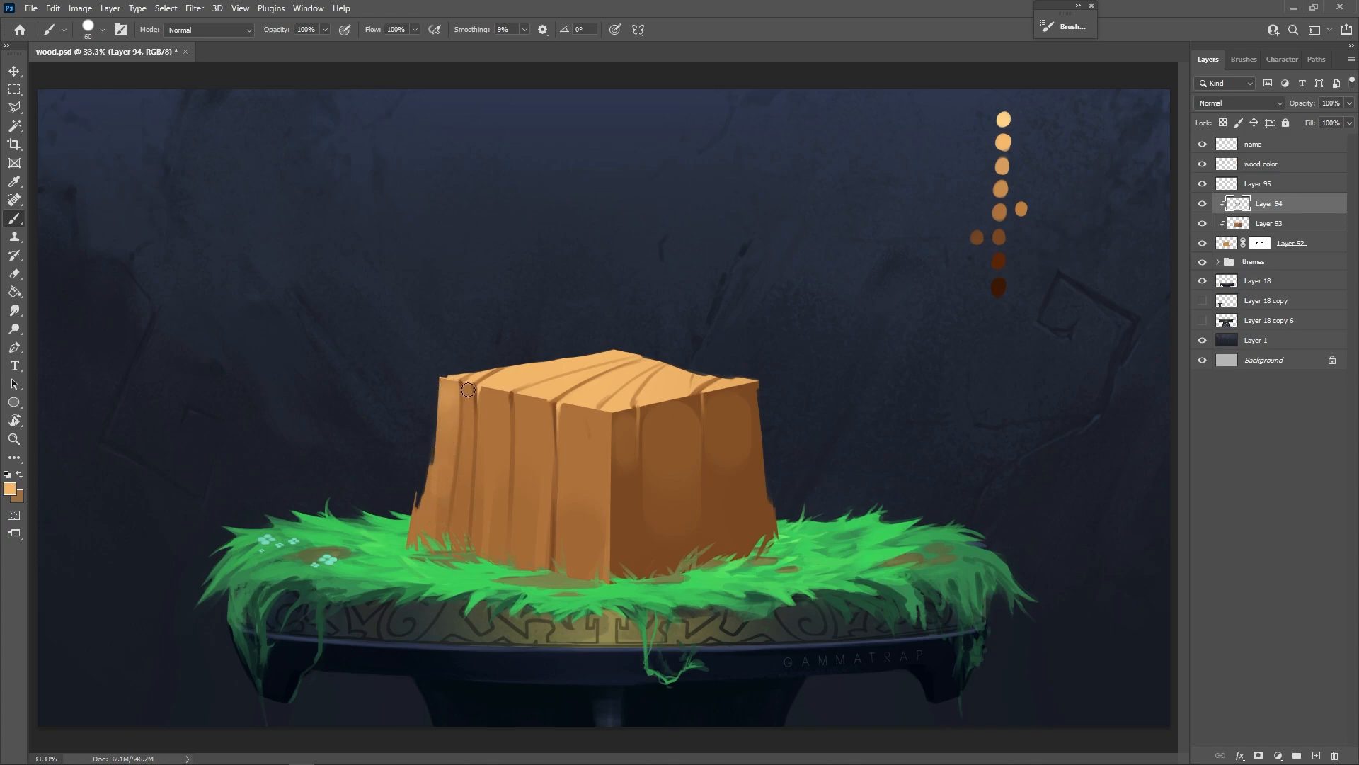
key(bracketright)
key(bracketright)
drag(495, 397, 493, 433)
Step: Try to brighten the upper parts of the planks beside the front corner with a soft 250 px brush
key(bracketleft)
key(bracketleft)
key(bracketleft)
key(bracketright)
key(bracketright)
key(bracketright)
key(bracketright)
key(bracketright)
key(bracketright)
key(bracketright)
key(bracketright)
key(bracketright)
key(bracketright)
key(bracketright)
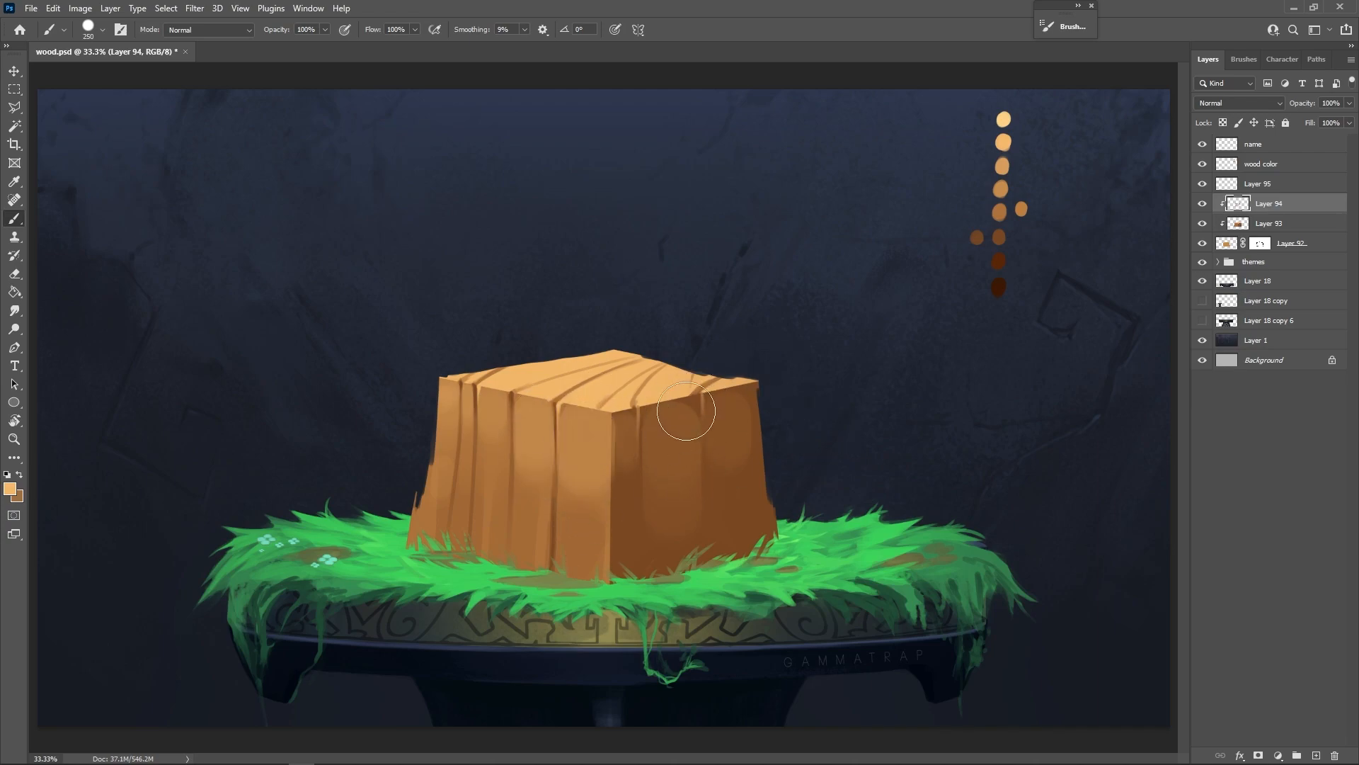
key(ctrl+z)
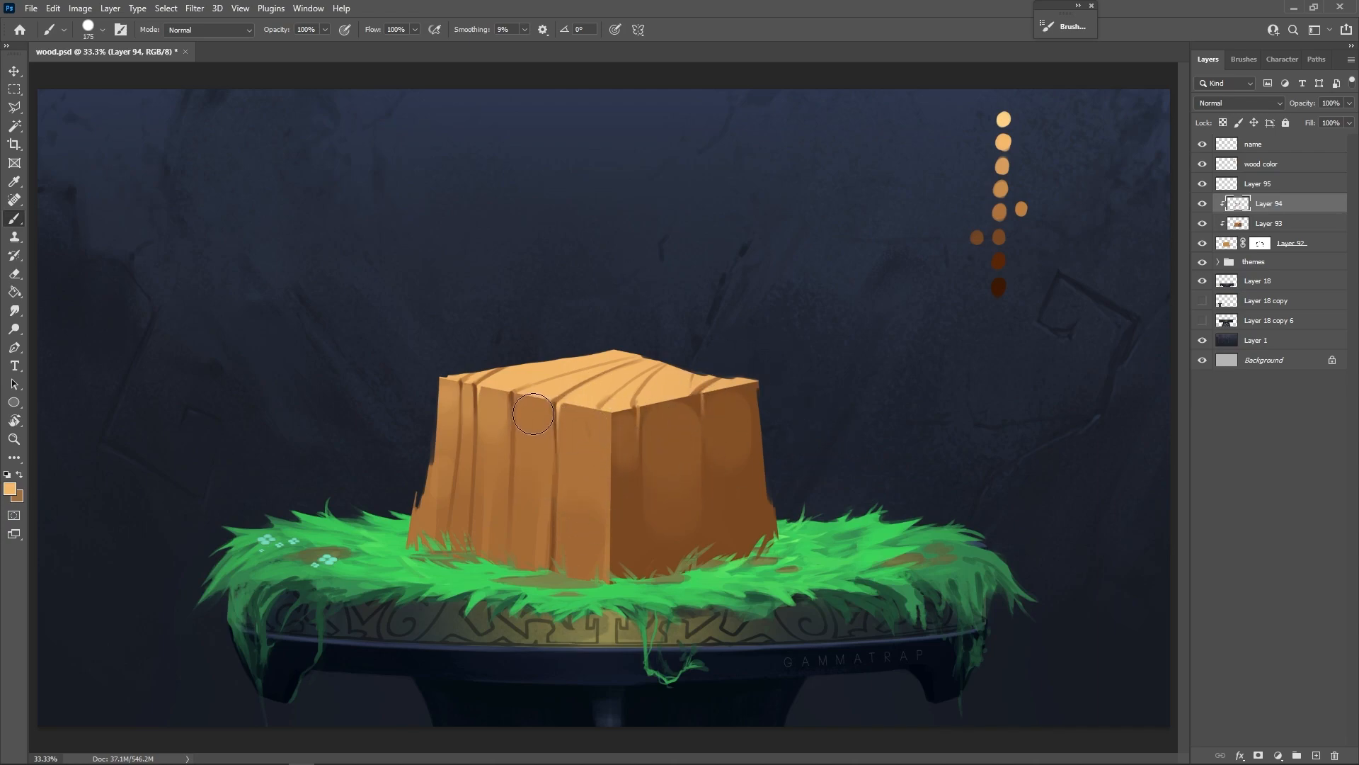
Step: Softly brighten the upper part of the plank beside the front corner plank on the left face with a 250 px brush
key(bracketleft)
key(bracketleft)
key(bracketright)
key(bracketright)
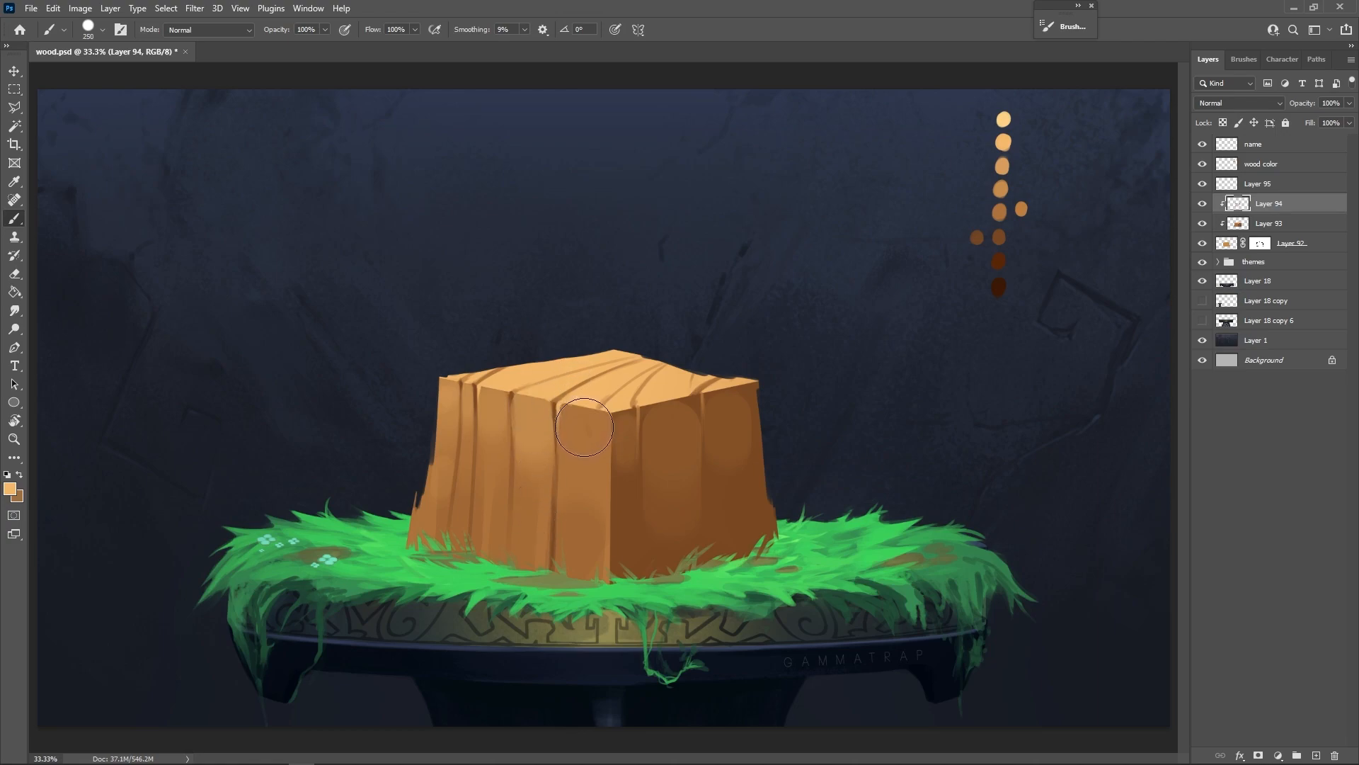
Step: Try to brighten the left face's front corner plank along its full height with the light wood tone
drag(582, 423, 584, 546)
key(ctrl+z)
key(bracketleft)
drag(587, 424, 590, 545)
key(bracketleft)
key(bracketleft)
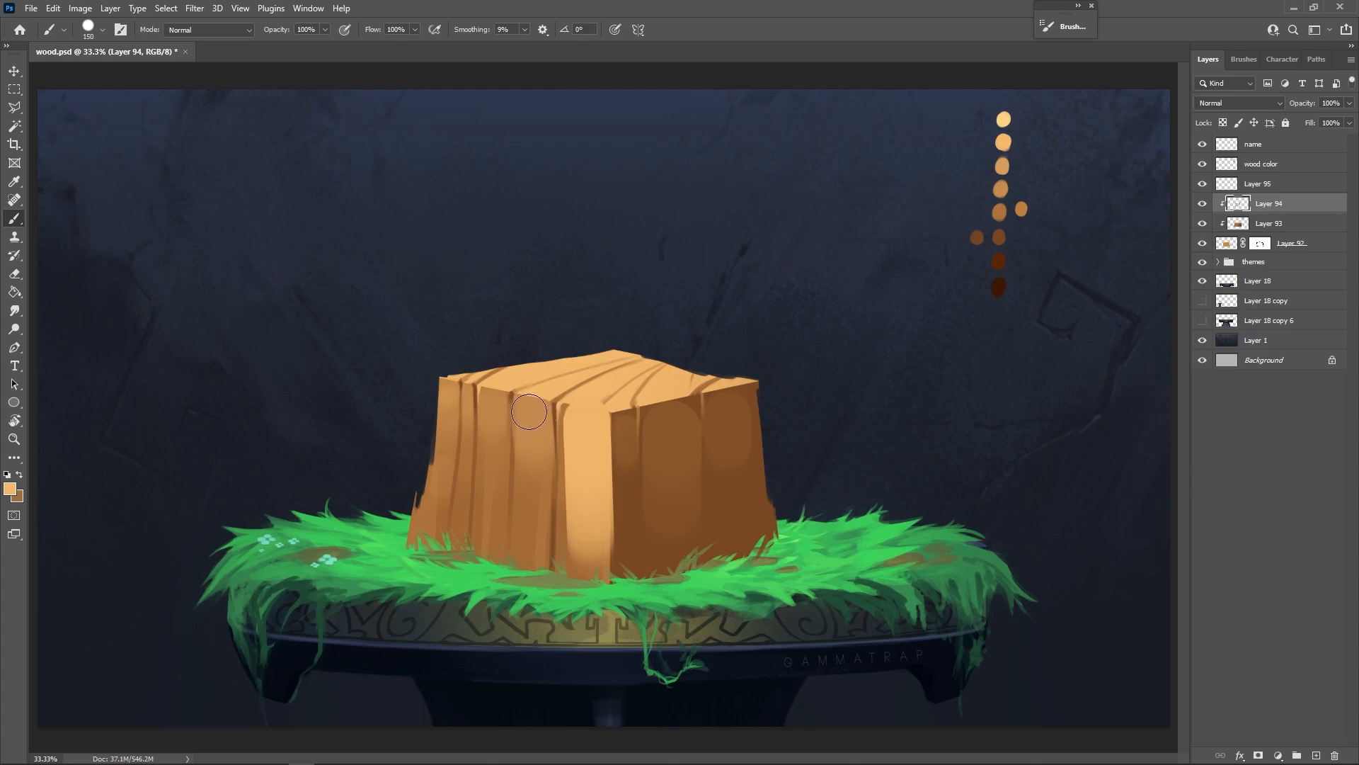
key(ctrl+z)
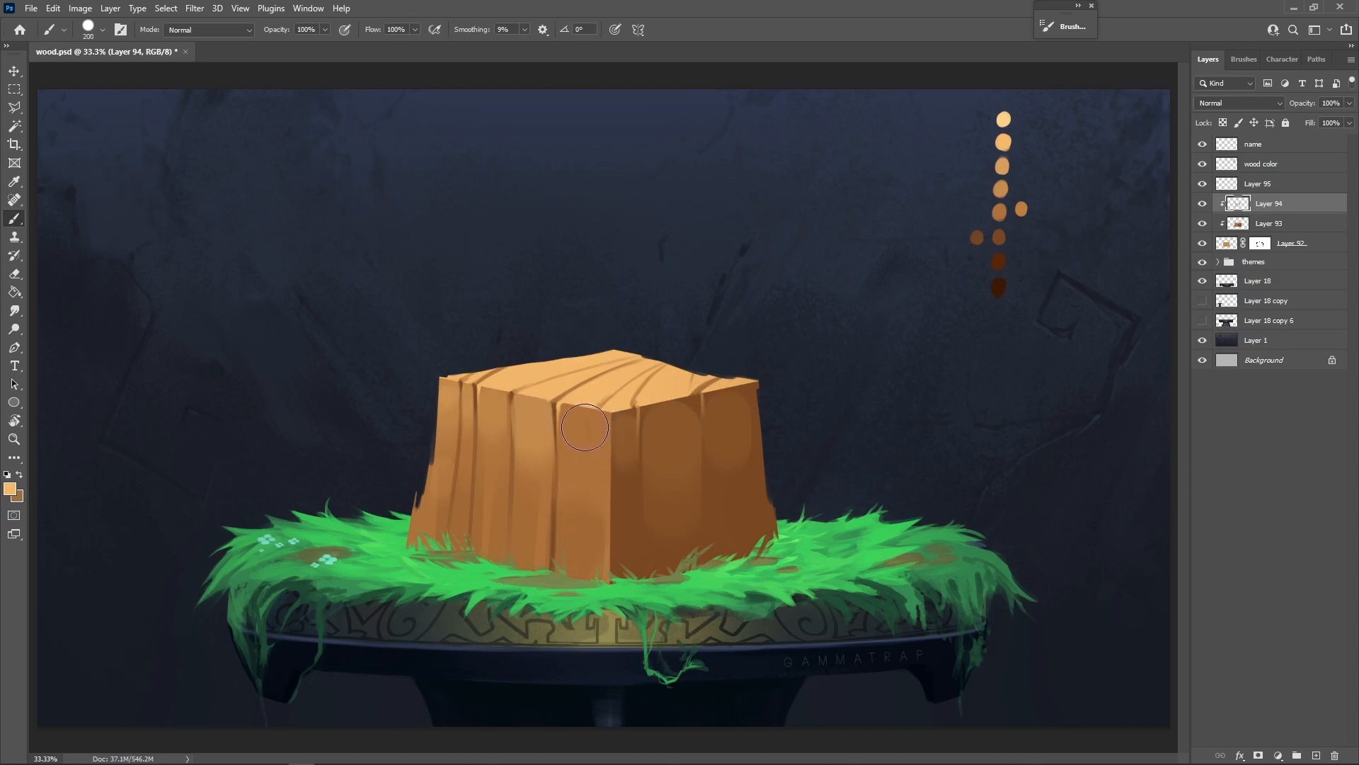
Step: Try to brighten the upper parts of the left face's planks from the front corner outward with a larger soft brush
key(bracketright)
key(bracketright)
key(bracketright)
key(bracketright)
key(bracketleft)
mouse_move(589, 431)
mouse_down()
mouse_move(518, 413)
mouse_move(510, 435)
mouse_move(464, 410)
mouse_up()
key(ctrl+z)
key(ctrl+z)
key(ctrl+z)
key(ctrl+z)
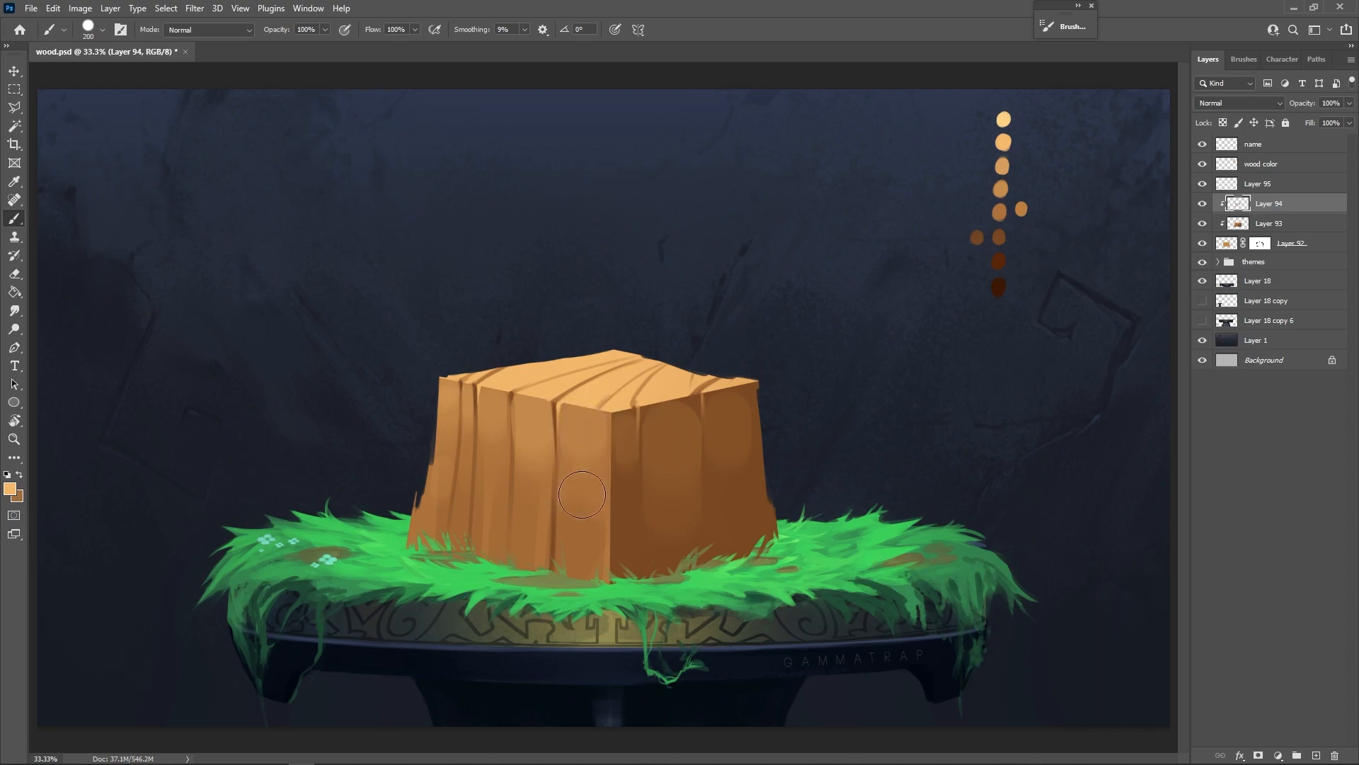
Step: Softly brighten the upper part of the front corner plank, and refine the light along its corner edge with a smaller brush
key(bracketleft)
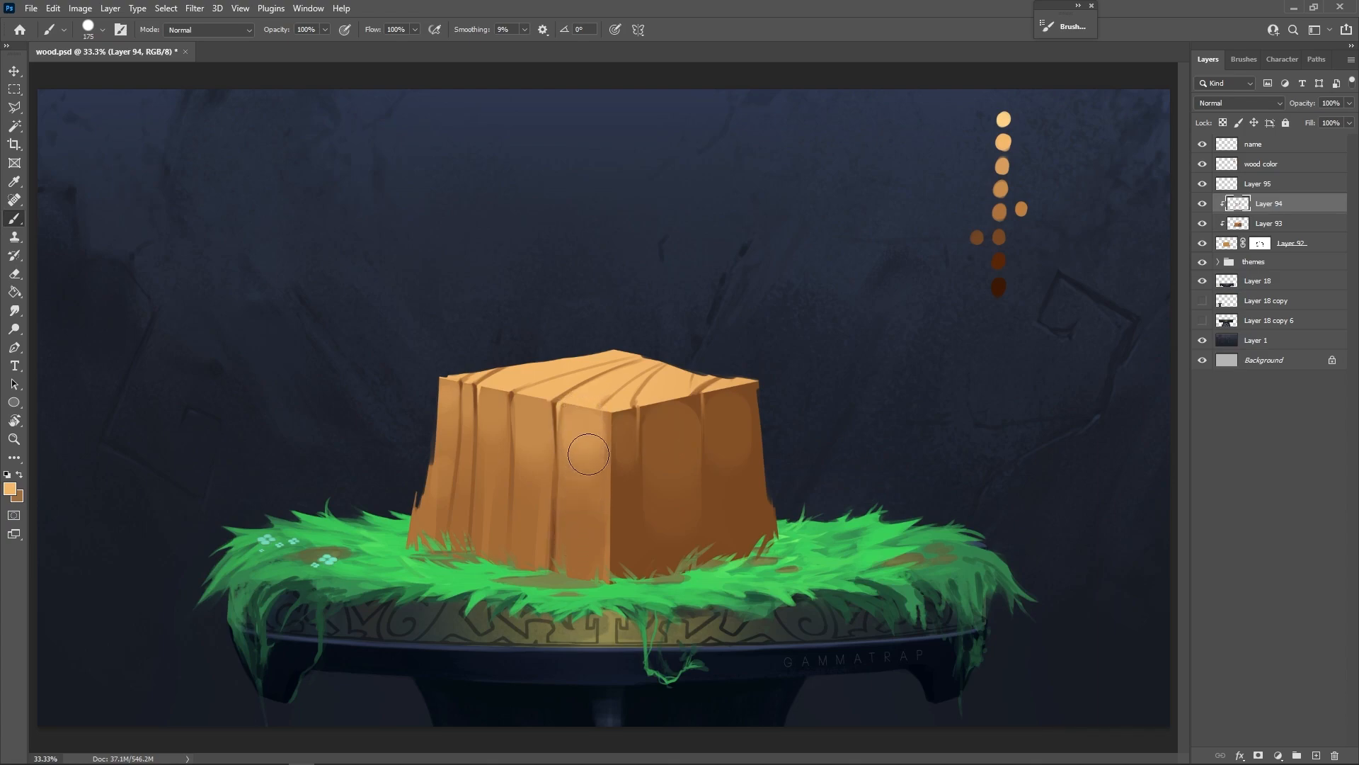
key(bracketleft)
drag(599, 418, 599, 460)
key(bracketleft)
key(bracketleft)
key(bracketleft)
key(bracketleft)
key(bracketleft)
key(bracketleft)
drag(608, 420, 601, 529)
Step: Sample the dark brown of the right face and draw a short crack beside the front corner with a 10 px brush
alt+click(621, 476)
key(bracketleft)
key(bracketleft)
key(bracketleft)
drag(598, 412, 601, 479)
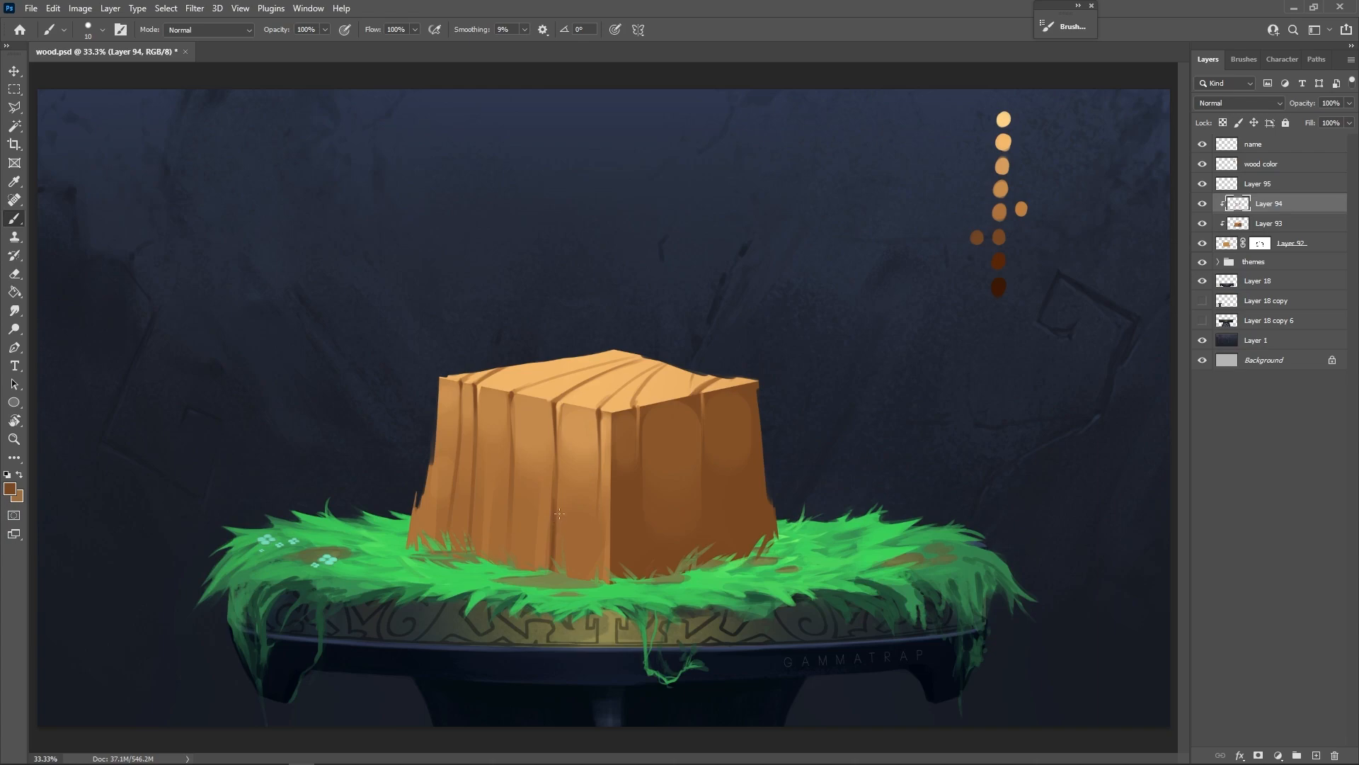
Step: Draw thin dark wood-grain lines on the left face's middle and front corner planks, undoing unsatisfactory strokes
drag(572, 518, 573, 494)
mouse_move(538, 472)
mouse_down()
mouse_move(522, 446)
mouse_move(515, 511)
mouse_move(500, 435)
mouse_move(466, 442)
mouse_up()
key(ctrl+z)
drag(544, 472, 542, 425)
drag(484, 528, 509, 401)
key(ctrl+z)
drag(502, 485, 494, 472)
key(ctrl+z)
Step: Draw short vertical grain lines on the outer plank and the lower parts of the left face, undoing the unwanted strokes
drag(445, 478, 444, 440)
drag(542, 531, 531, 569)
mouse_move(521, 525)
mouse_down()
mouse_move(521, 569)
mouse_move(503, 546)
mouse_up()
drag(497, 520, 490, 561)
drag(485, 516, 484, 561)
key(ctrl+z)
key(ctrl+z)
key(ctrl+z)
key(ctrl+z)
key(ctrl+z)
key(ctrl+z)
key(ctrl+z)
key(ctrl+z)
key(ctrl+z)
Step: Add fine grain lines near the left face's outer base and along its upper planks, thinning the brush to 5 px
key(bracketright)
key(bracketright)
key(bracketright)
key(bracketleft)
drag(418, 515, 417, 537)
key(bracketleft)
key(bracketleft)
drag(524, 398, 525, 454)
drag(468, 387, 469, 409)
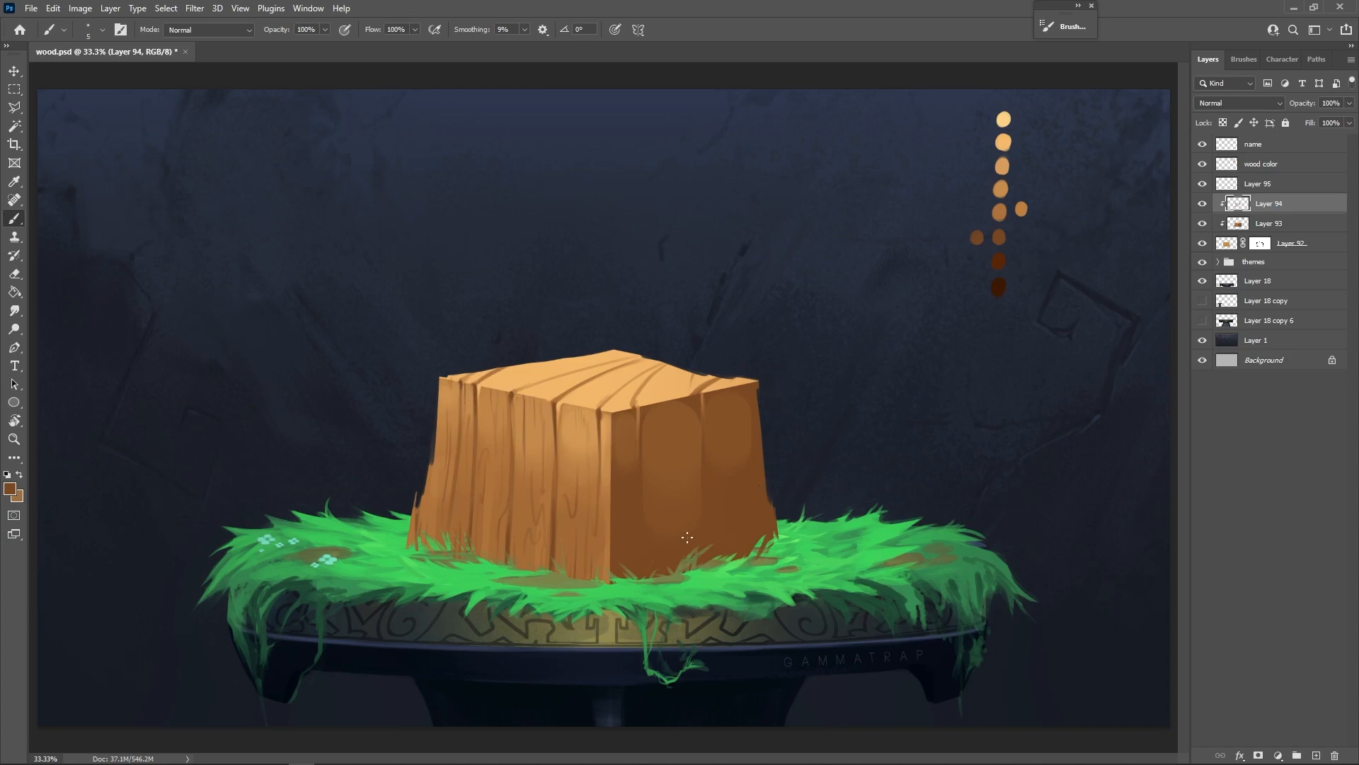
Step: Try to draw a long dark vertical grain line down the front corner plank
drag(585, 408, 584, 534)
key(ctrl+z)
key(bracketright)
drag(586, 410, 584, 492)
key(ctrl+z)
Step: Try to darken the planks of the top face with a mid-brown sampled from the front corner plank and a 50 px brush
alt+click(588, 472)
alt+click(588, 471)
alt+click(587, 470)
key(bracketright)
key(bracketright)
key(bracketright)
key(bracketright)
mouse_move(631, 397)
mouse_down()
mouse_move(540, 385)
mouse_move(611, 386)
mouse_up()
key(ctrl+z)
mouse_move(521, 377)
mouse_down()
mouse_move(497, 378)
mouse_move(608, 358)
mouse_up()
key(ctrl+z)
mouse_move(496, 377)
mouse_down()
mouse_move(612, 374)
mouse_move(715, 398)
mouse_up()
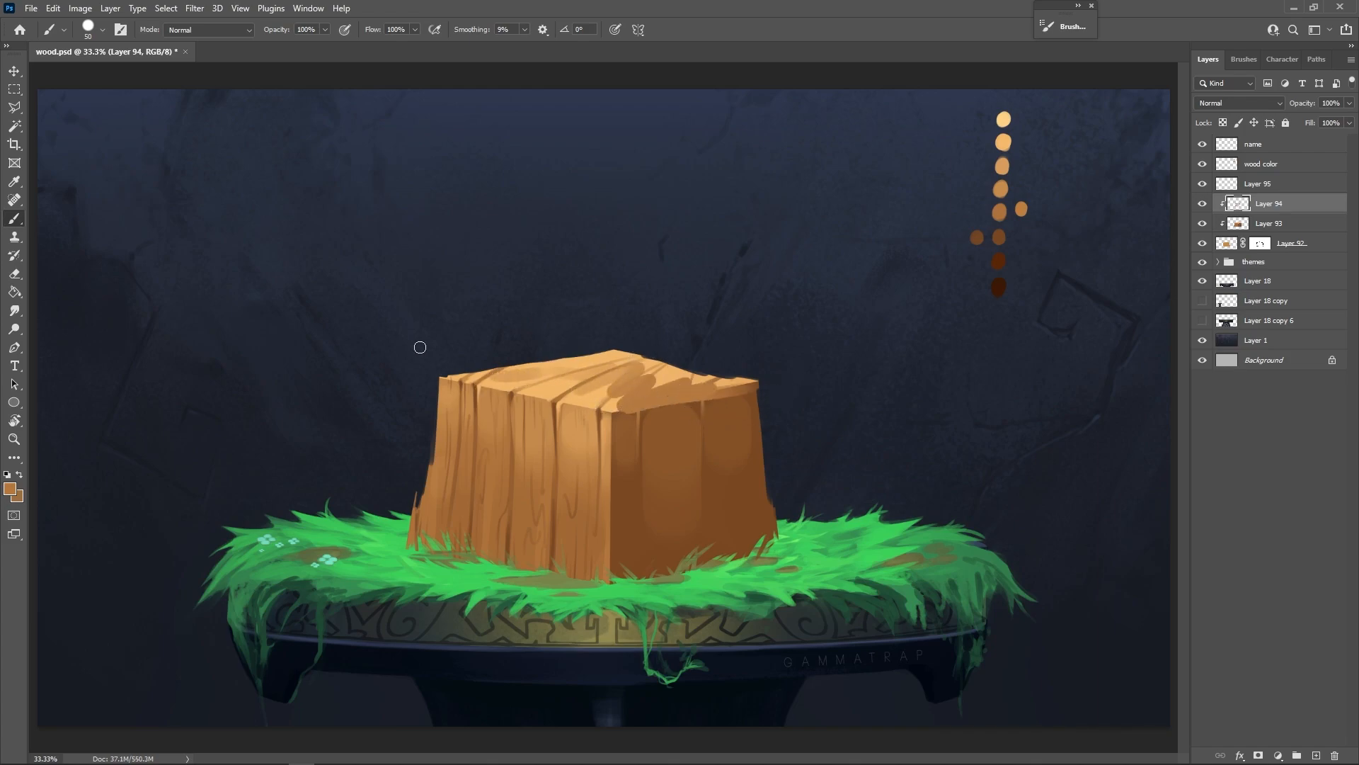
key(ctrl+z)
mouse_move(550, 364)
mouse_down()
mouse_move(522, 396)
mouse_move(548, 367)
mouse_move(483, 407)
mouse_up()
key(ctrl+z)
key(ctrl+z)
key(ctrl+z)
Step: Try to shade the top face near the front corner with a much larger soft brush
key([)
key([)
key([)
key(])
key(])
key(])
key(])
key(])
key(])
key(])
key(])
key(])
key(])
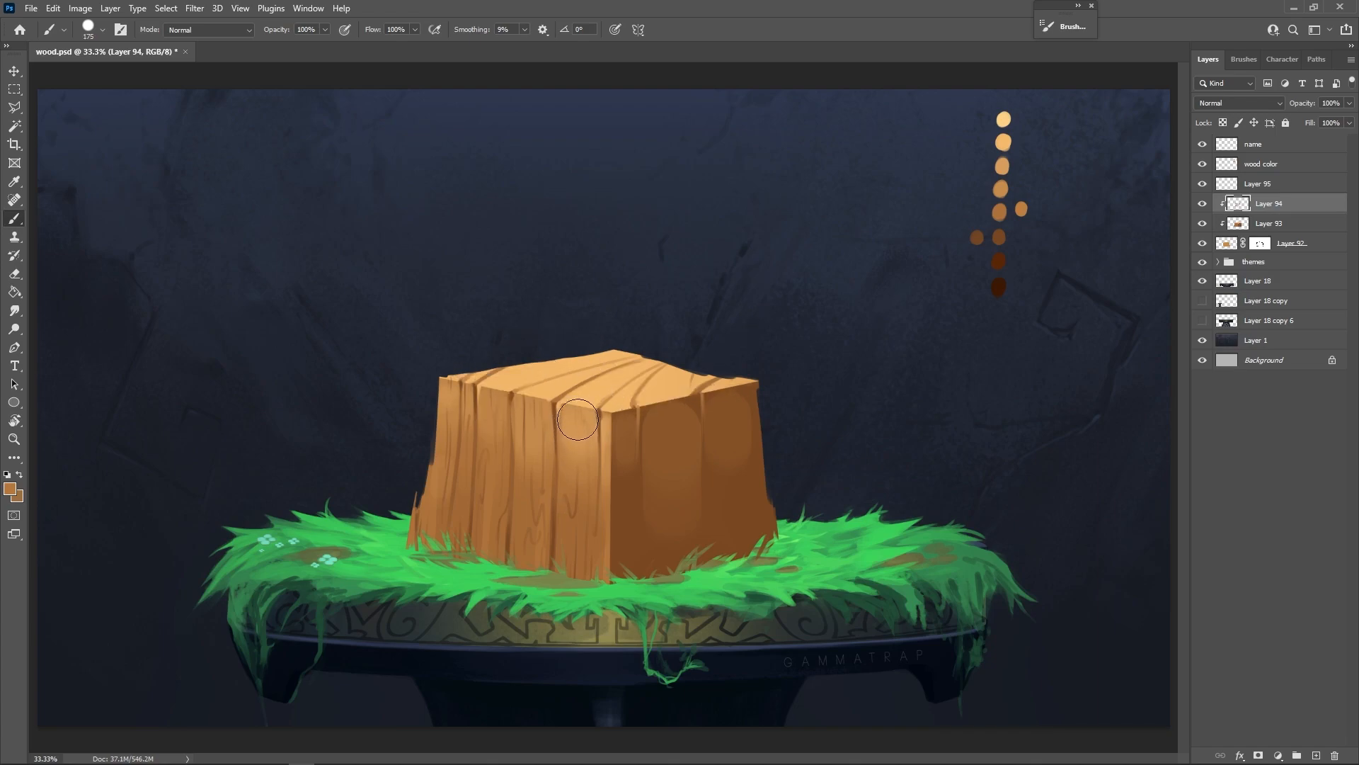
key([)
key([)
key([)
key([)
key(])
key(])
key(])
mouse_move(579, 403)
mouse_down()
mouse_move(638, 364)
mouse_move(707, 274)
mouse_move(611, 387)
mouse_move(585, 399)
mouse_move(624, 375)
mouse_move(594, 394)
mouse_move(643, 364)
mouse_up()
key(ctrl+z)
Step: Softly shade the planks on the front and right parts of the top face with the mid-brown, using brushes up to 80 px
key([)
key([)
key([)
key([)
key([)
key([)
key([)
key([)
key([)
key([)
key(bracketright)
key(bracketright)
key(bracketright)
key(bracketright)
key(bracketright)
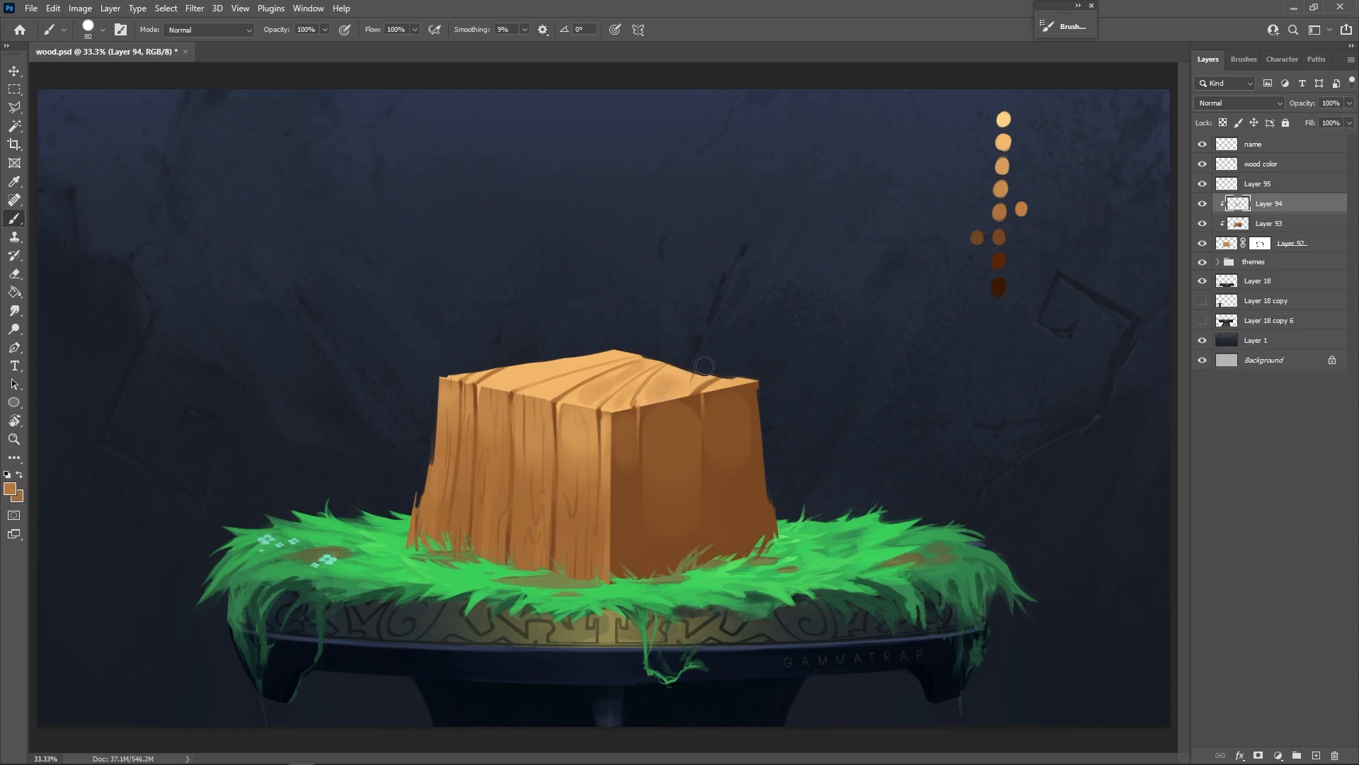
Step: Extend the soft mid-brown shading between the grooves across the rest of the top face with a 60 px brush
key(bracketleft)
key(bracketleft)
key(bracketleft)
key(bracketleft)
key(bracketleft)
key(bracketright)
key(bracketright)
key(bracketright)
key(bracketright)
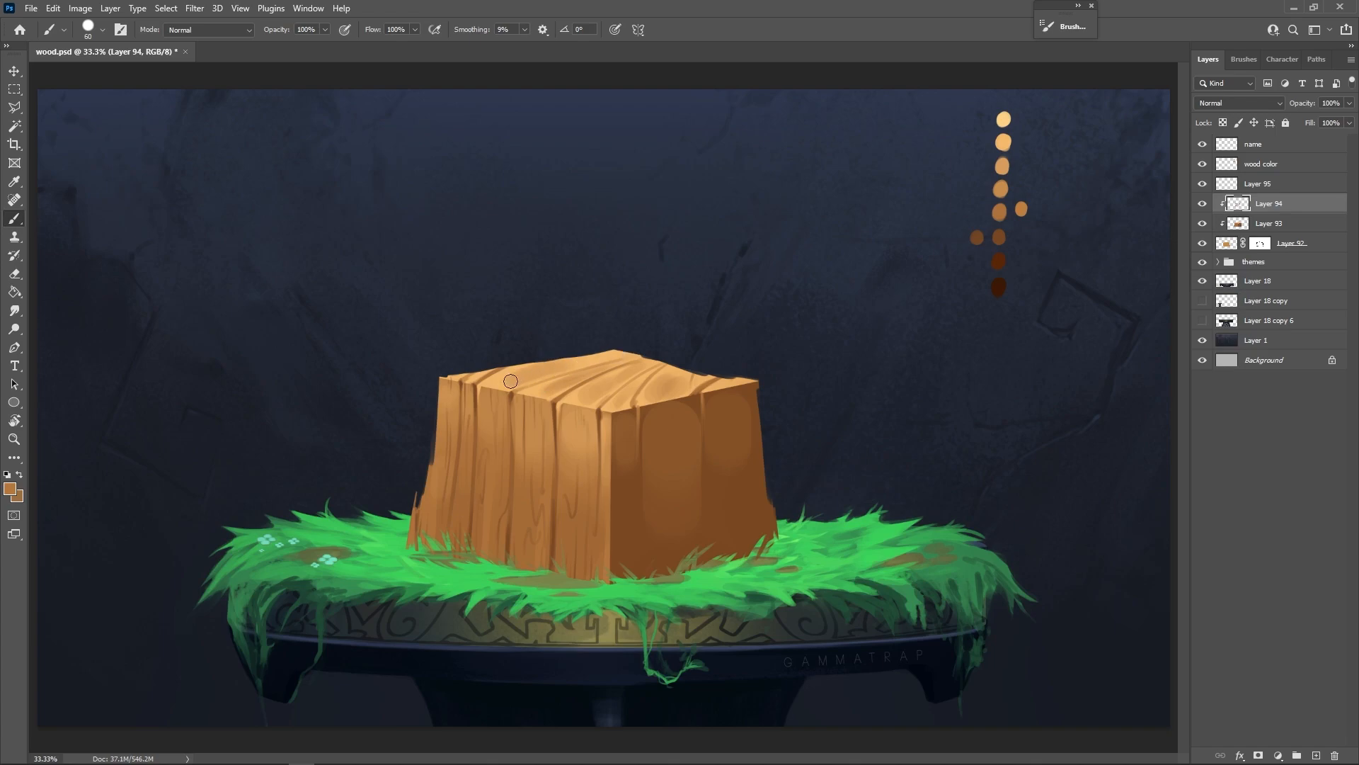
Step: Paint a light tan highlight on the upper part of the block's front corner edge, using the third palette swatch and a brush around 10 px
key(bracketleft)
key(bracketleft)
key(bracketleft)
alt+click(1003, 167)
key(bracketleft)
key(bracketleft)
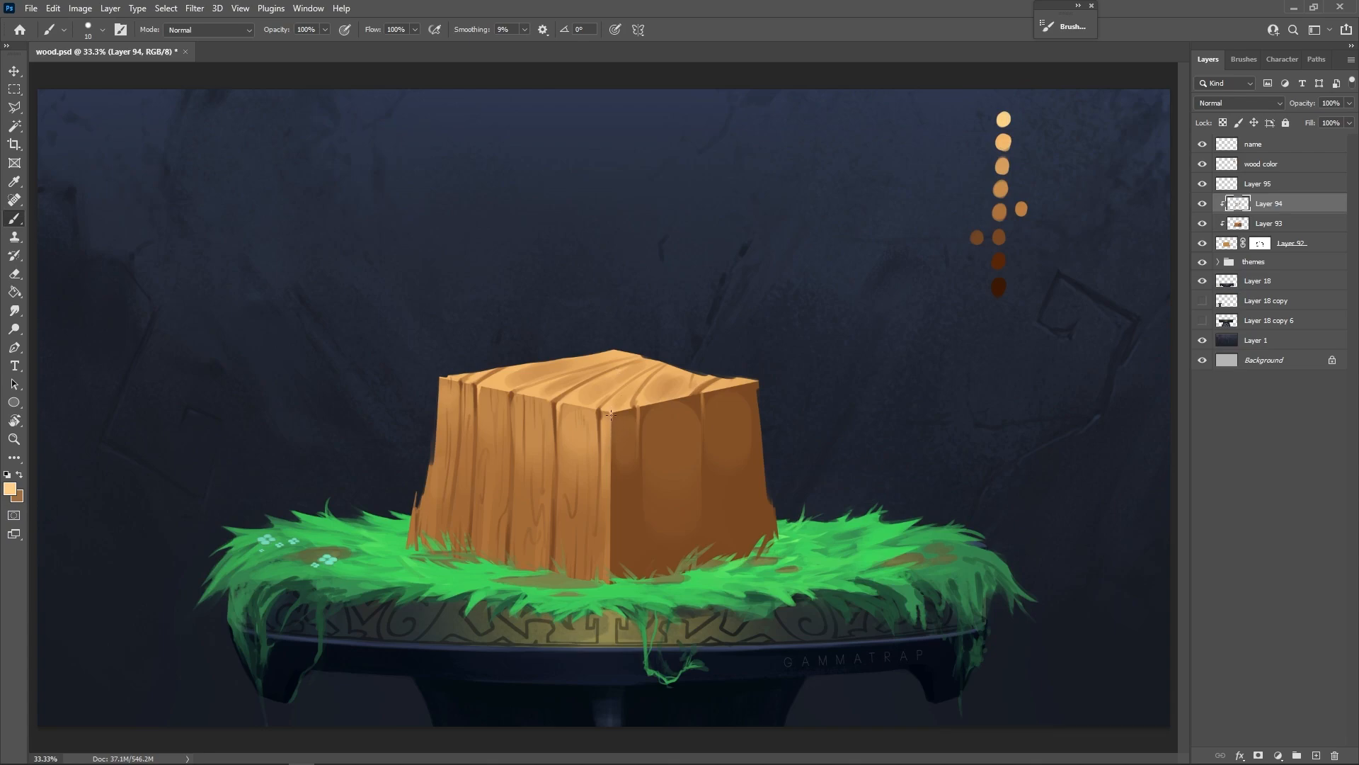
drag(611, 409, 612, 470)
key(bracketright)
key(bracketright)
key(bracketleft)
key(bracketright)
key(bracketright)
key(bracketleft)
Step: Try to run the light highlight down the full length of the front corner edge
mouse_move(606, 413)
mouse_down()
mouse_move(593, 437)
mouse_move(612, 450)
mouse_move(611, 557)
mouse_up()
key(ctrl+z)
key(ctrl+z)
Step: Add a thin light highlight beside the groove at the top of the right face, between its two right planks
drag(703, 391, 702, 414)
key(bracketright)
key(bracketright)
key(bracketright)
key(bracketright)
key(bracketleft)
key(bracketleft)
key(bracketleft)
Step: On Layer 95, sketch a V-shaped groove profile above the block in light tan, with one slope and a pointer line in mid-brown
key(alt+bracketright)
drag(287, 153, 315, 325)
key(ctrl+z)
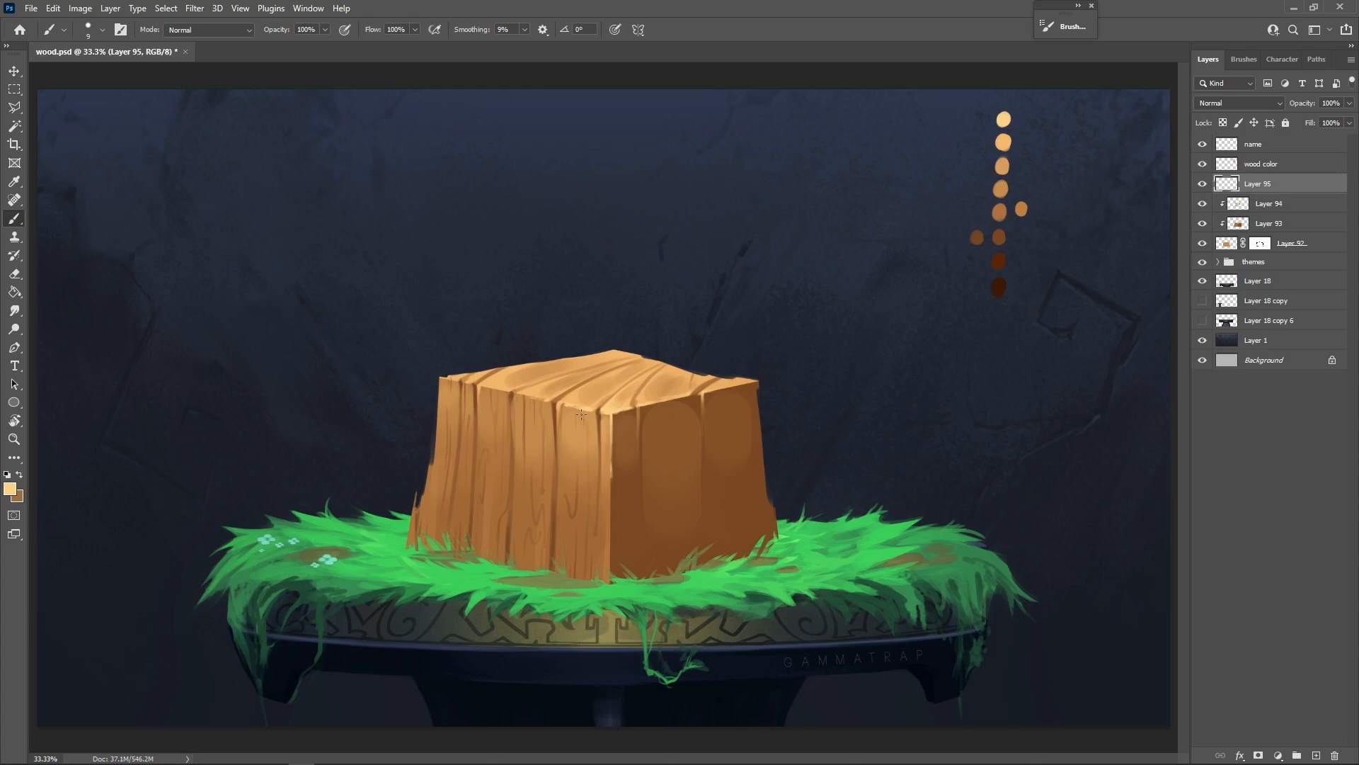
mouse_move(268, 244)
mouse_down()
mouse_move(339, 256)
mouse_move(476, 222)
mouse_up()
alt+click(999, 213)
drag(322, 233, 341, 257)
mouse_move(242, 213)
mouse_down()
mouse_move(236, 200)
mouse_move(313, 230)
mouse_up()
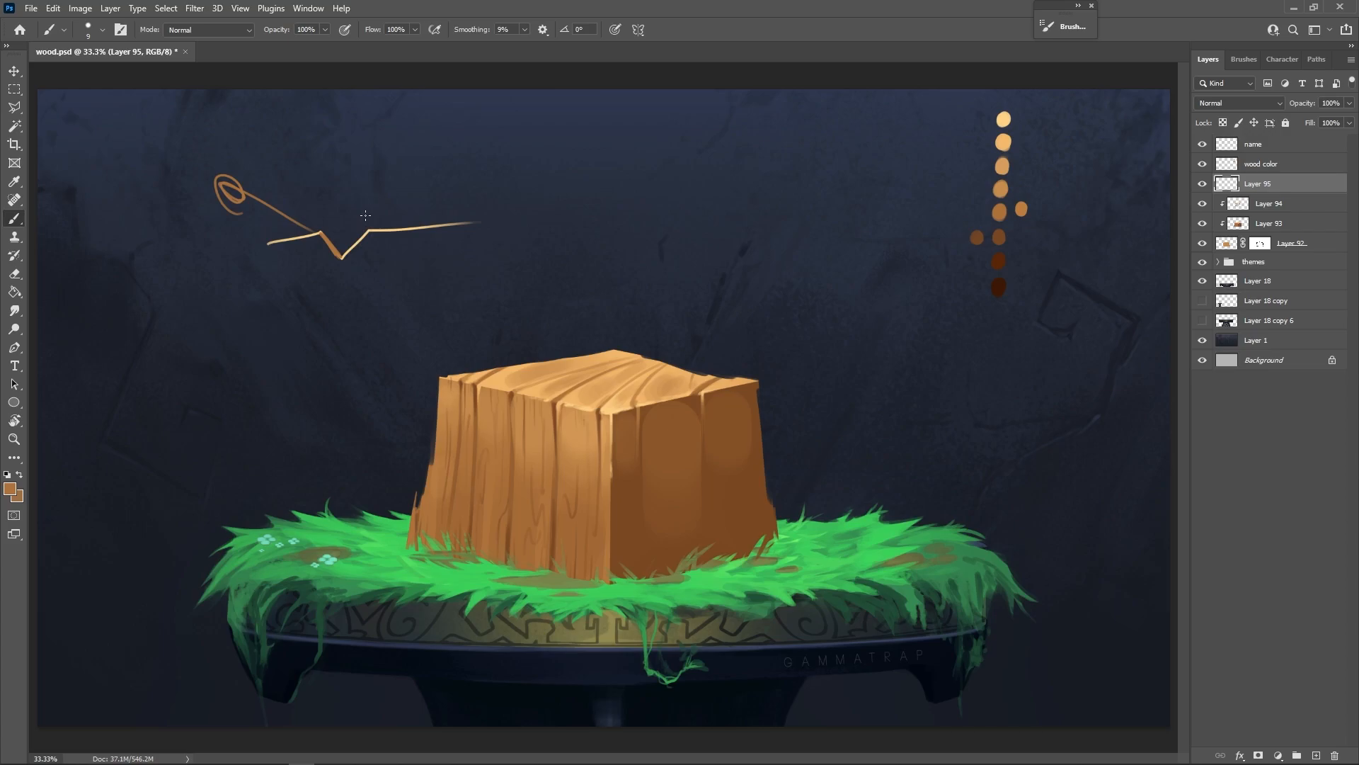
Step: Hide Layer 95 and, on Layer 94, paint light highlights along the top face's left plank ends with tan sampled from the front corner
alt+click(615, 410)
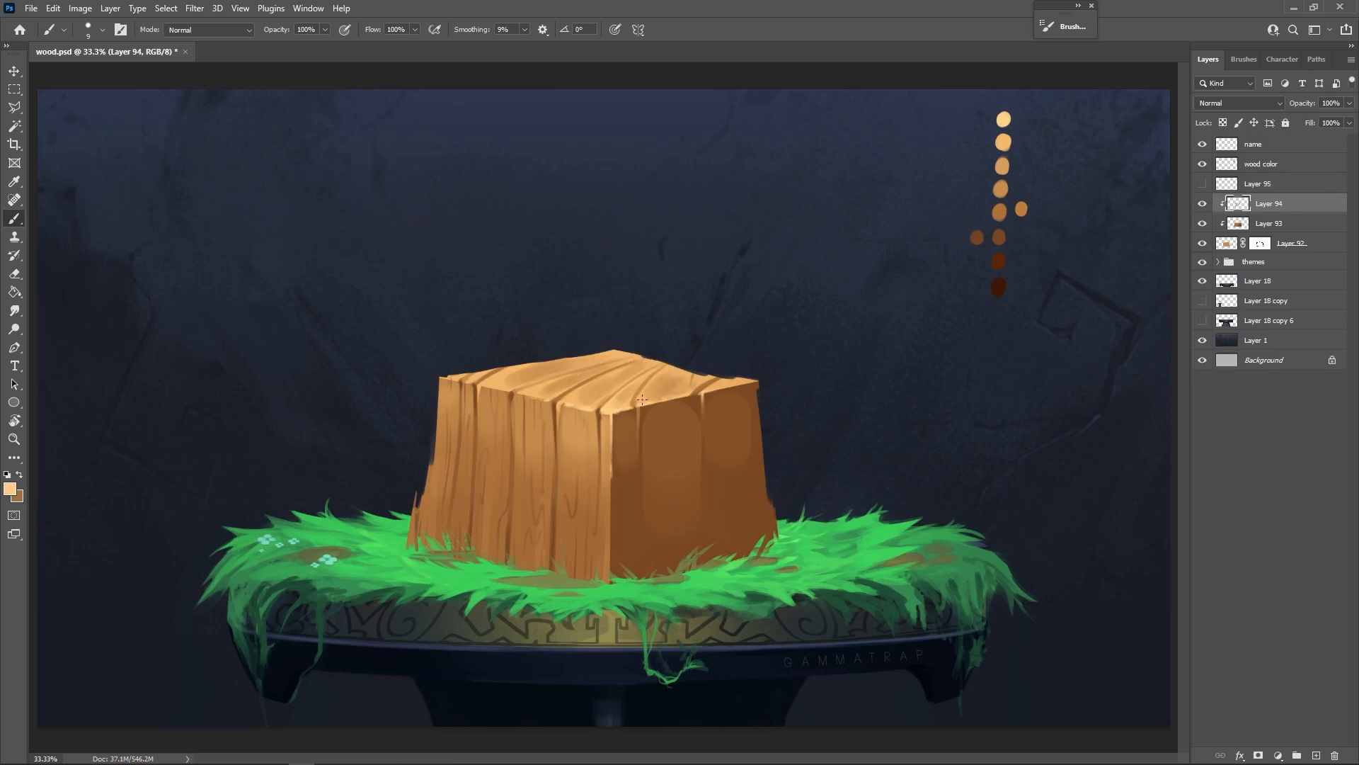
alt+click(614, 413)
alt+click(618, 410)
mouse_move(463, 397)
mouse_down()
mouse_move(602, 355)
mouse_move(577, 368)
mouse_up()
key(ctrl+z)
drag(476, 375, 453, 381)
drag(651, 357, 517, 369)
Step: Brighten the plank ends along the front-left edge of the top face with the light tan, using brushes up to 20 px and larger
key(bracketright)
key(bracketright)
key(bracketright)
key(bracketright)
key(bracketright)
key(bracketleft)
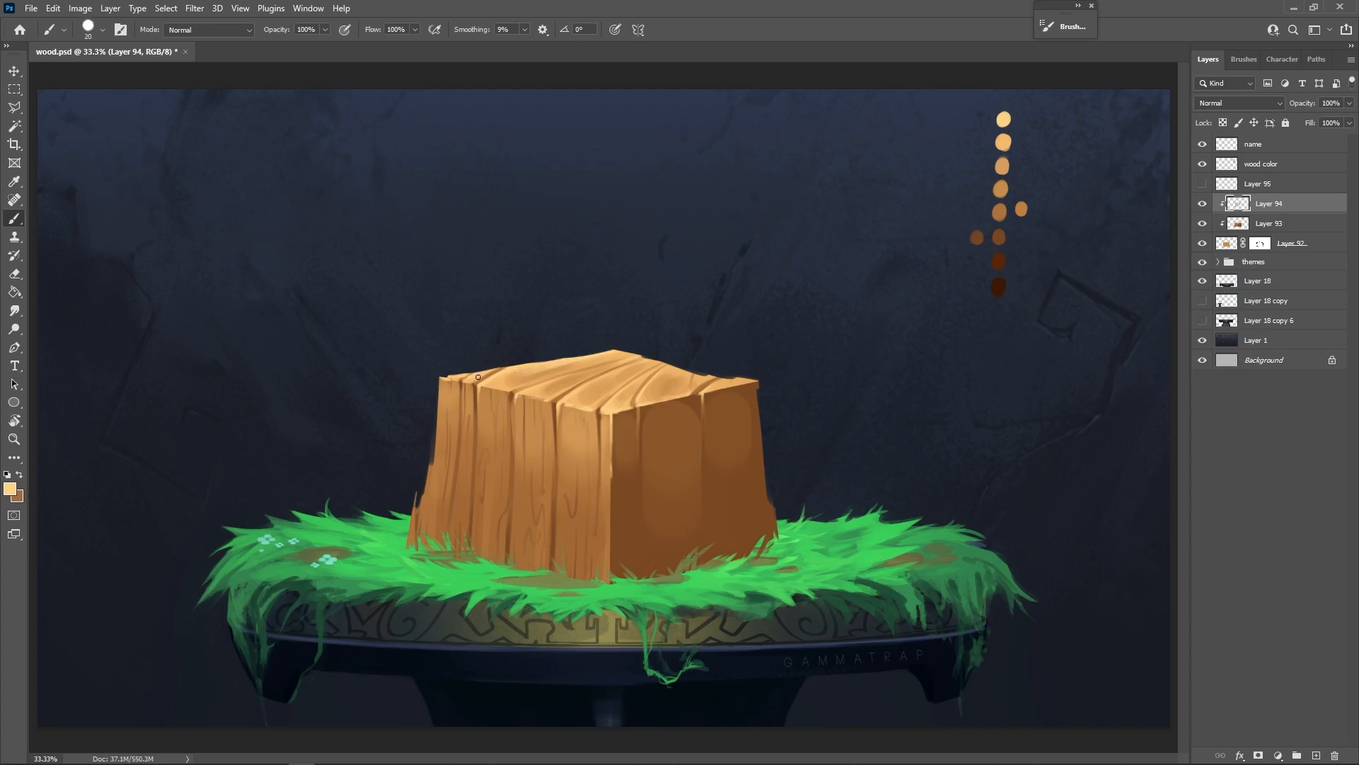
key(bracketright)
key(bracketright)
key(bracketright)
key(bracketright)
key(bracketleft)
key(bracketleft)
key(bracketleft)
key(bracketleft)
key(bracketleft)
key(bracketleft)
Step: Deepen the groove between the middle planks of the left face with sampled dark brown, varying the brush size from 10 px upward
alt+click(513, 405)
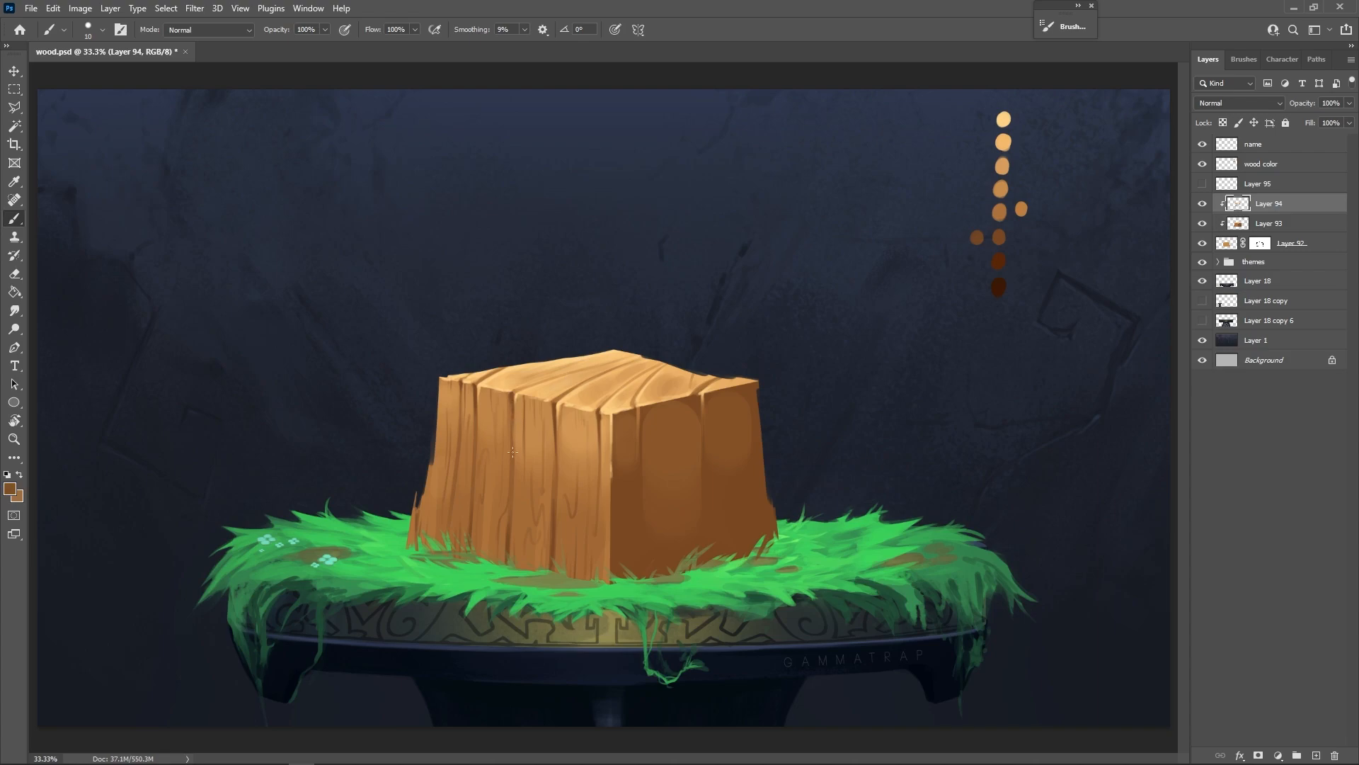
key(bracketright)
key(bracketright)
key(bracketright)
key(bracketright)
key(bracketright)
key(bracketright)
key(bracketright)
key(bracketright)
key(bracketright)
key(bracketright)
key(bracketleft)
key(bracketleft)
key(bracketleft)
key(bracketleft)
key(bracketleft)
key(bracketleft)
key(bracketleft)
key(bracketleft)
key(bracketleft)
key(bracketleft)
key(bracketleft)
key(bracketright)
key(bracketright)
key(bracketright)
key(bracketleft)
Step: Try to draw a thin line down the middle groove of the left face with a colour sampled beside its upper end
alt+click(506, 401)
alt+click(515, 397)
key(bracketleft)
key(bracketleft)
key(bracketleft)
drag(514, 429, 514, 507)
key(ctrl+z)
key(ctrl+z)
Step: Refine the plank ends where the middle groove meets the top face, using colours sampled from the surrounding wood and a 15 px brush
key(bracketright)
key(bracketright)
key(bracketright)
key(bracketleft)
alt+click(514, 398)
alt+click(511, 395)
alt+click(530, 388)
drag(522, 387, 559, 376)
alt+click(520, 389)
Step: Carve small notches into the block's back top edge by painting black on Layer 92's mask with a 10 px brush
click(1202, 243)
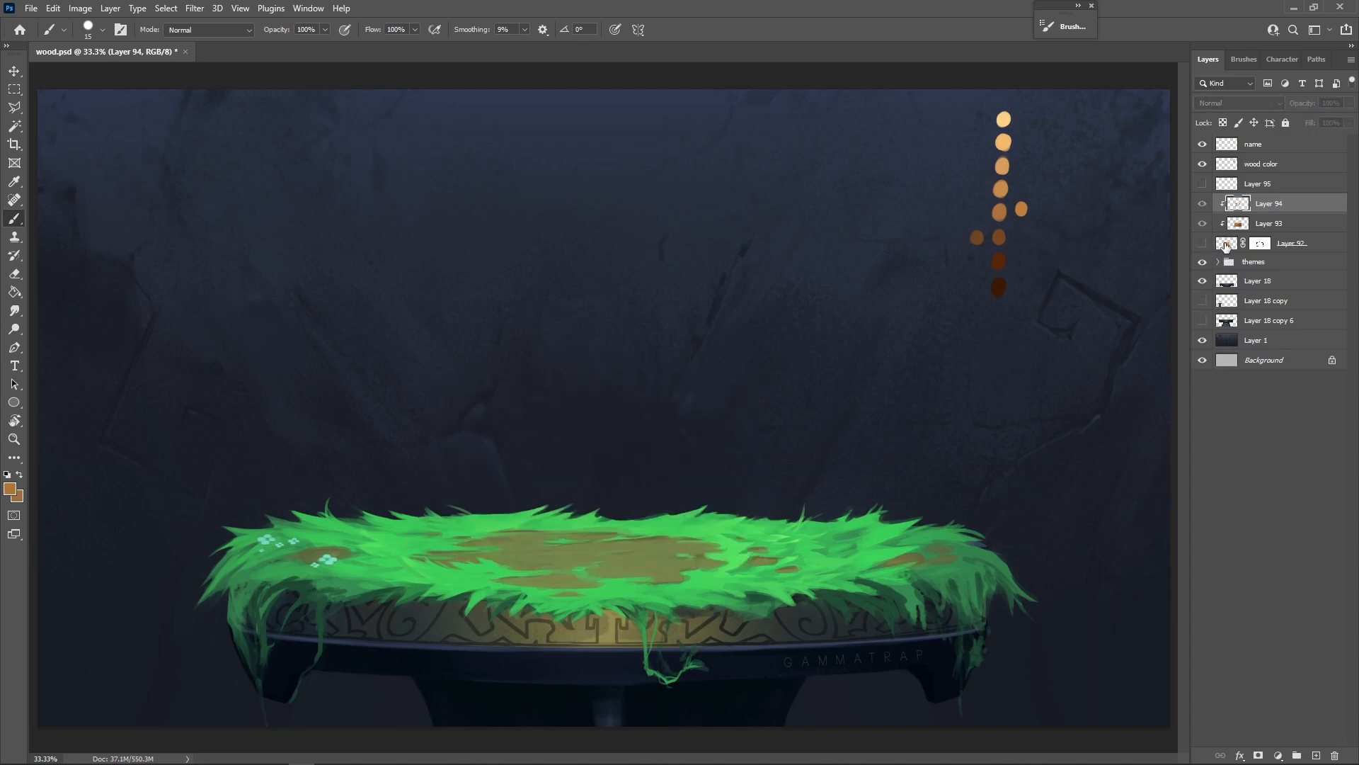
click(1226, 244)
click(1202, 243)
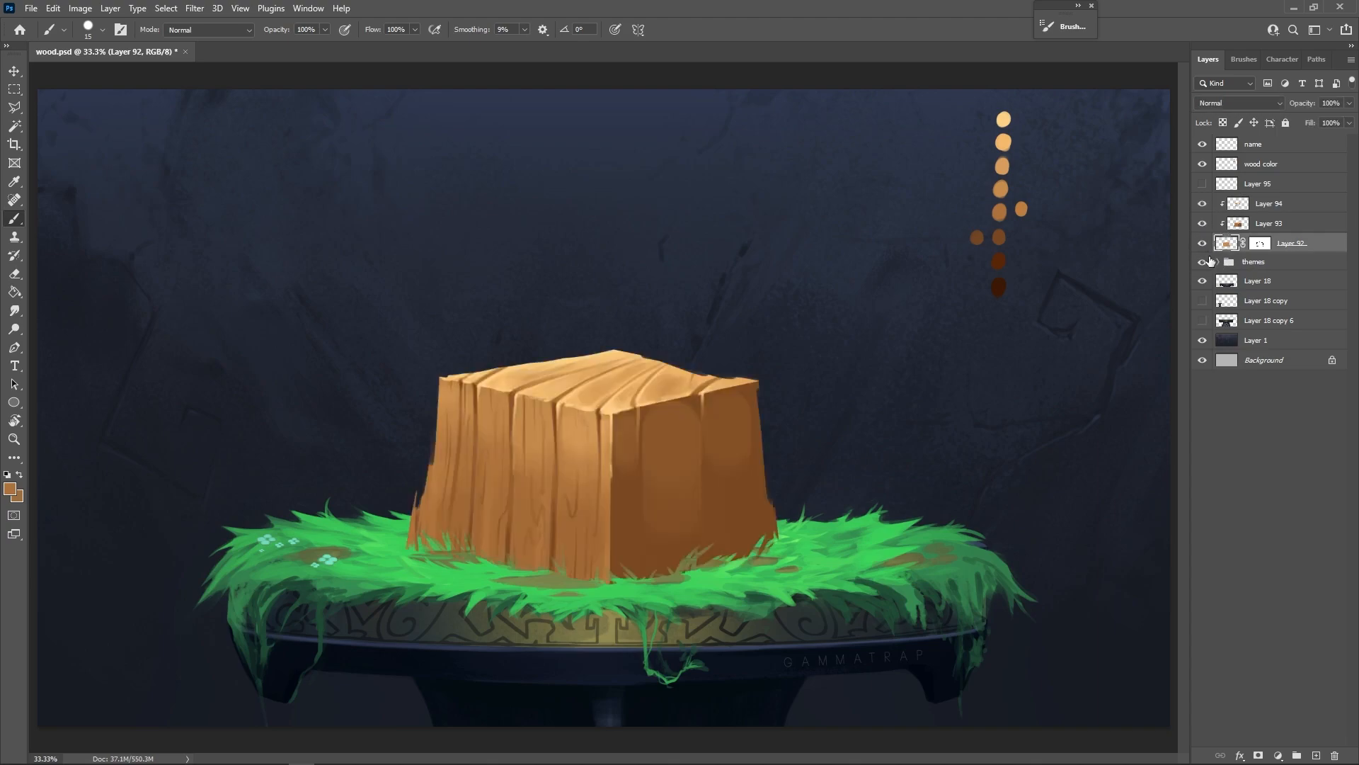
click(1260, 243)
key(x)
key(bracketleft)
key(bracketleft)
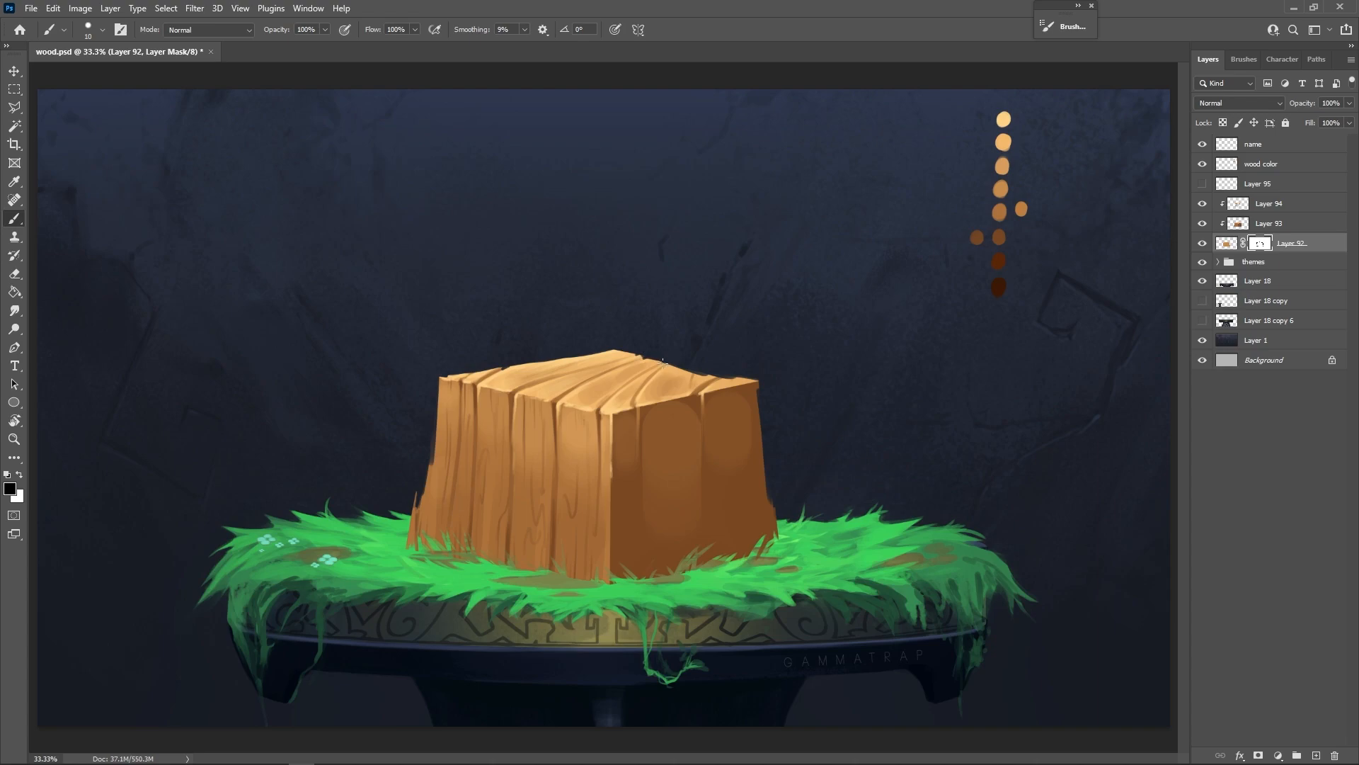
key(bracketright)
key(bracketleft)
key(bracketright)
key(bracketleft)
Step: Switch back to Layer 94 and try a sampled brown stroke across the upper part of the right face
alt+click(972, 241)
key(alt+bracketright)
key(alt+bracketright)
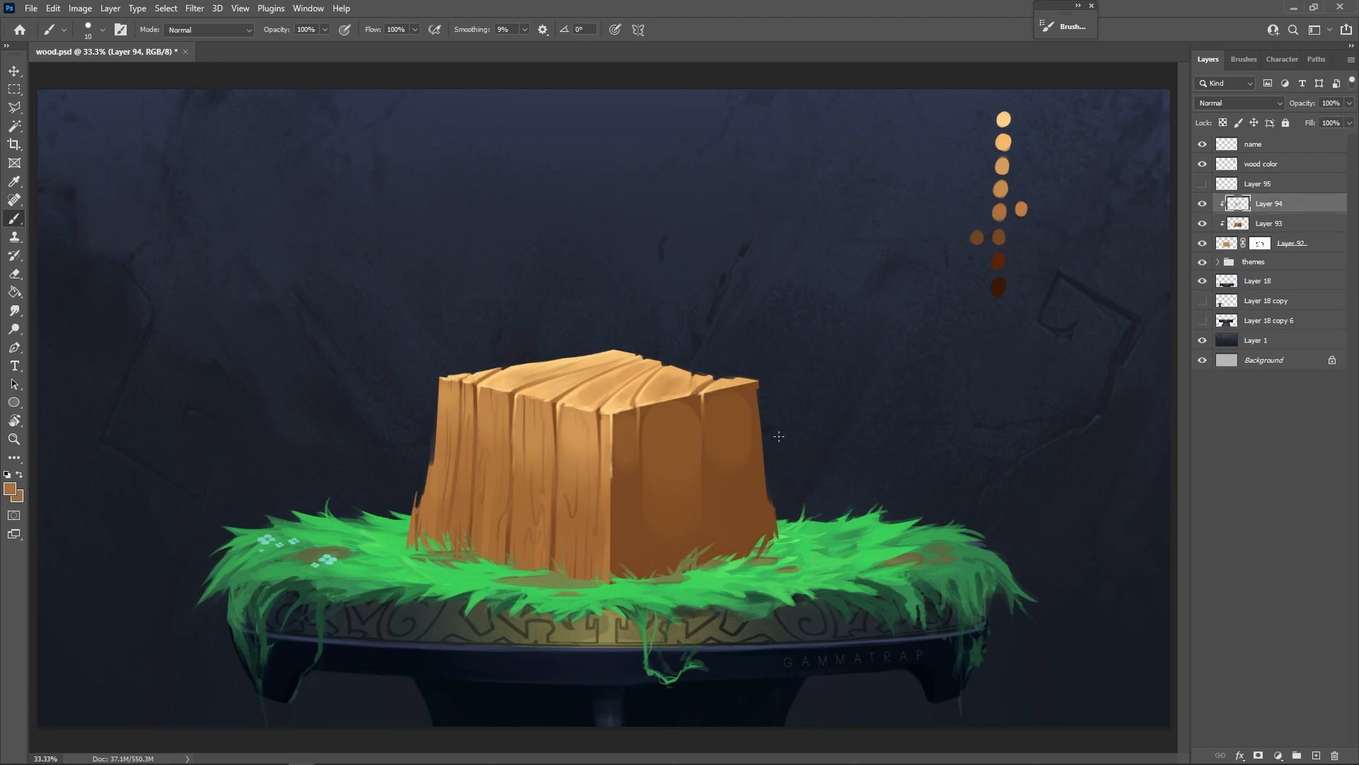
drag(759, 387, 606, 453)
key(ctrl+alt+z)
Step: Try long strokes from the left face up across the top face with colours sampled from the planks
alt+click(536, 397)
alt+click(584, 490)
mouse_move(585, 520)
mouse_down()
mouse_move(580, 408)
mouse_move(620, 376)
mouse_up()
key(ctrl+z)
mouse_move(497, 430)
mouse_down()
mouse_move(492, 394)
mouse_move(576, 359)
mouse_up()
key(ctrl+z)
Step: Rework the plank ends along the front-left top edge with small notches, using colours sampled from the wood and a 15 px brush
alt+click(491, 385)
alt+click(596, 514)
drag(533, 391, 574, 379)
key(ctrl+z)
key(bracketleft)
alt+click(577, 421)
key(bracketright)
key(bracketright)
alt+click(518, 399)
alt+click(512, 422)
alt+click(531, 394)
alt+click(535, 392)
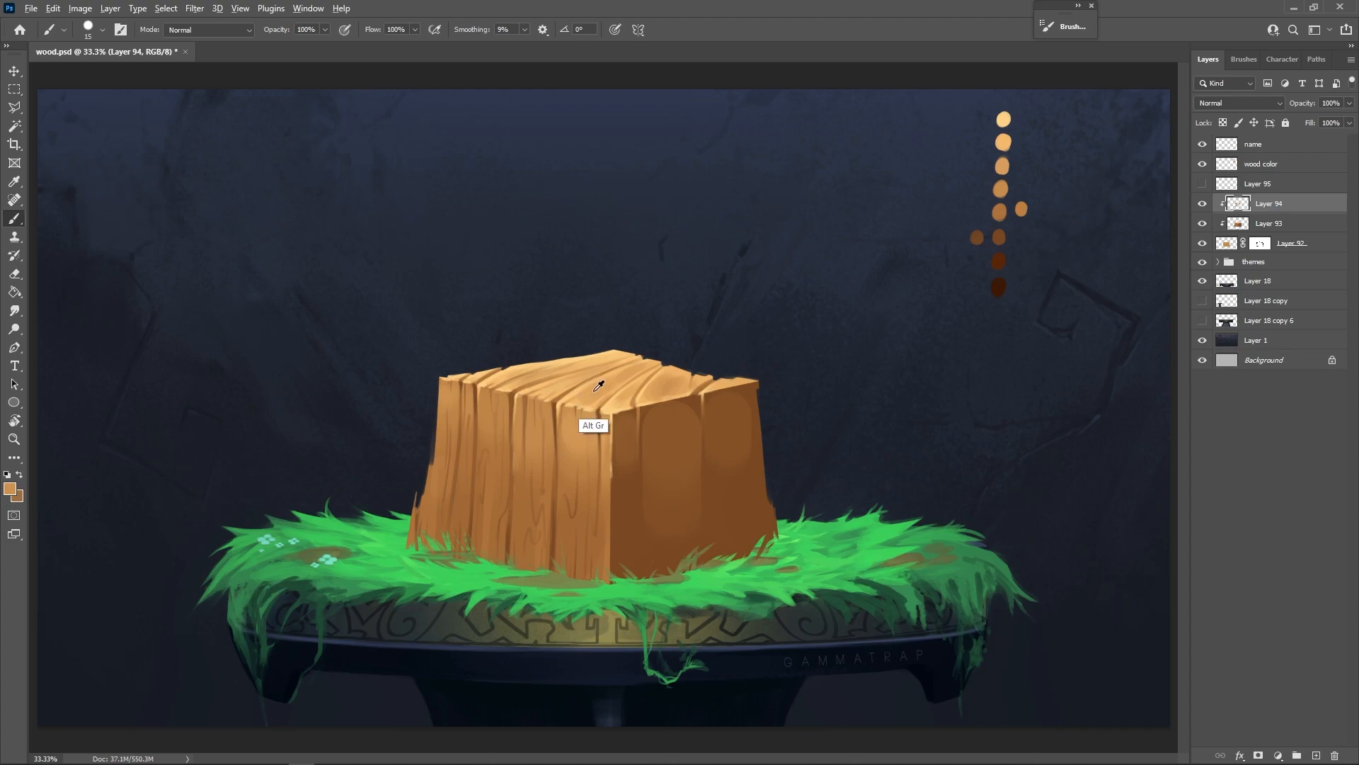
Step: Touch up the planks near the front corner with alternating light and dark browns sampled from the top and side faces
alt+click(633, 464)
alt+click(594, 471)
alt+click(601, 386)
alt+click(632, 479)
alt+click(610, 408)
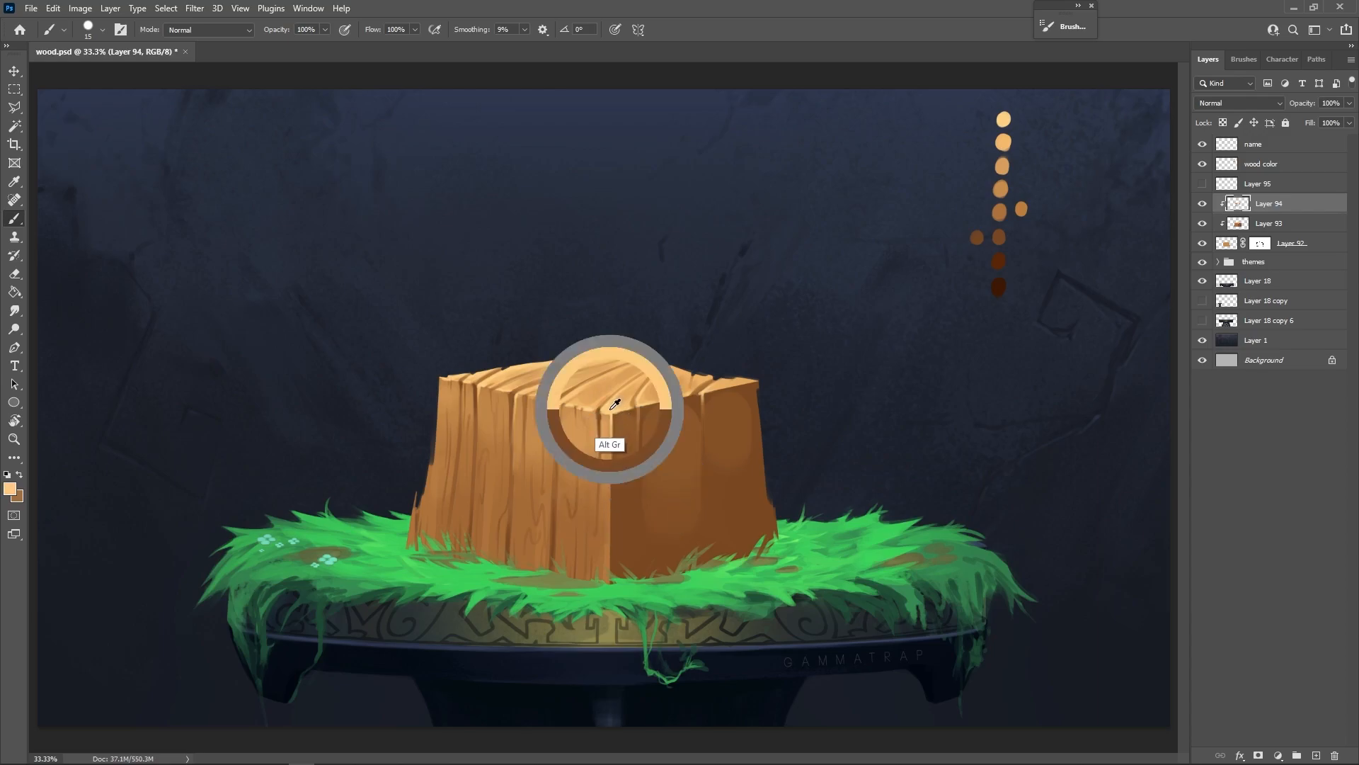
alt+click(629, 492)
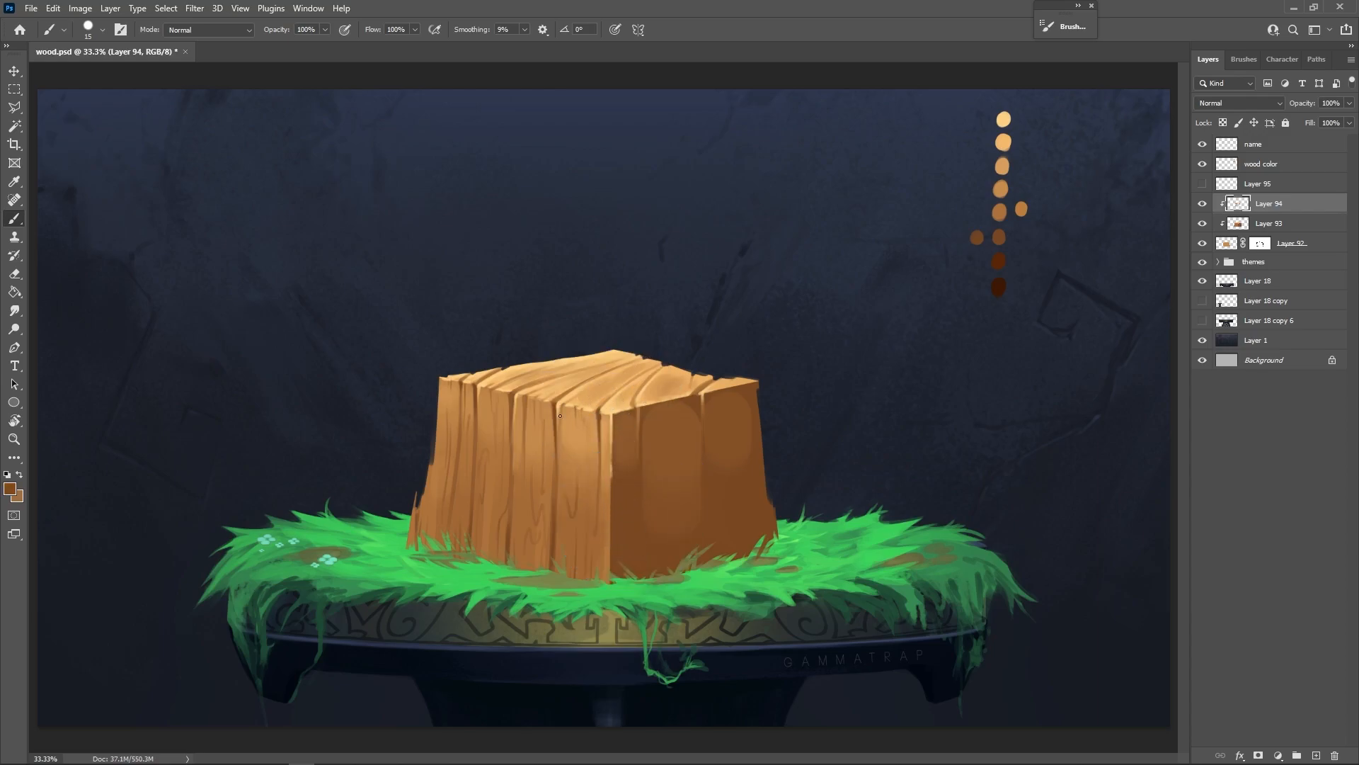
Step: Refine the edges and grooves around the front corner with a 10 px brush, using colours sampled from the wood and the palette
alt+click(608, 442)
alt+click(623, 347)
key(bracketleft)
alt+click(1003, 166)
alt+click(999, 213)
alt+click(607, 418)
alt+click(388, 559)
alt+click(622, 413)
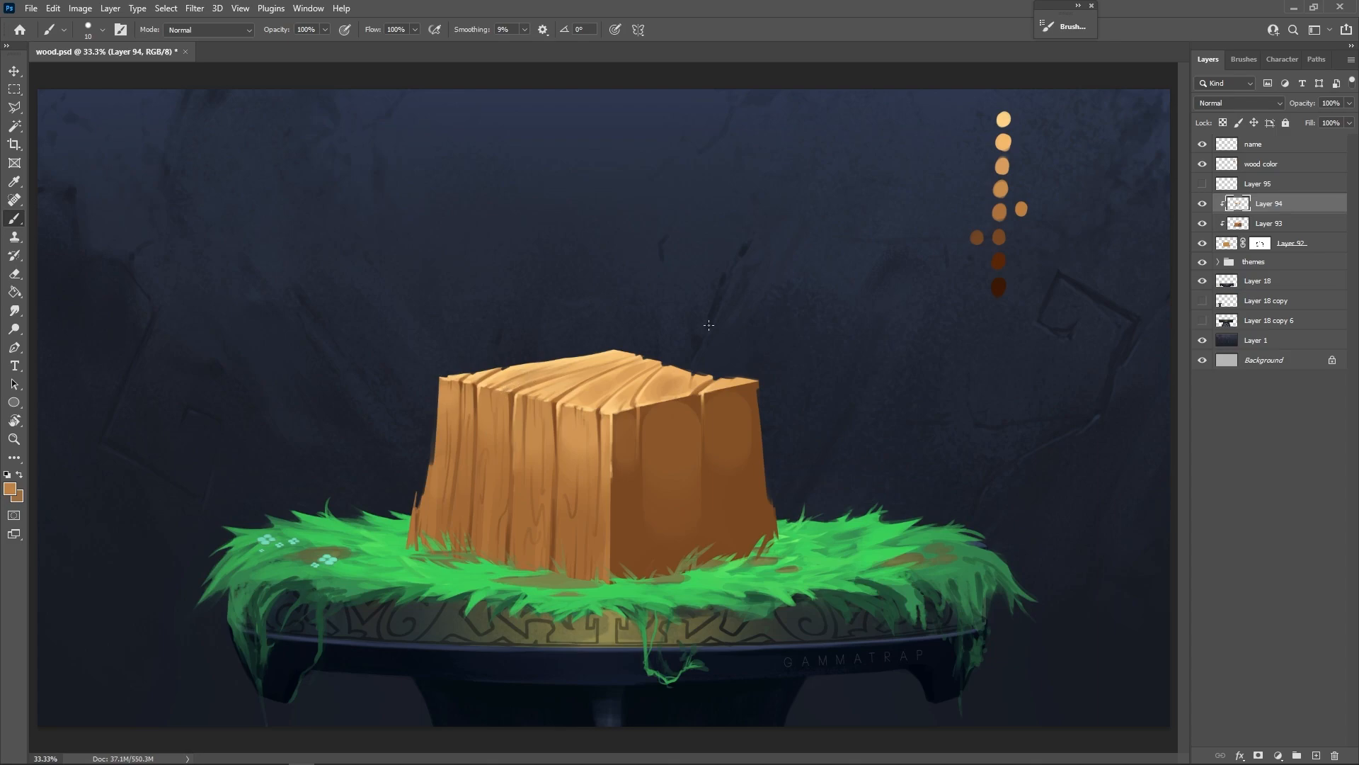
Step: Draw short thin grain strokes near the front corner and midway down the left face with a sampled colour and a smaller brush
alt+click(577, 401)
key(bracketleft)
key(bracketleft)
drag(601, 414, 601, 427)
drag(533, 482, 533, 498)
Step: Highlight the left face's outer edge from the top corner down to the grass with light palette tan and a 20 px brush
key(bracketright)
key(bracketright)
key(bracketright)
alt+click(1004, 130)
drag(439, 384, 412, 535)
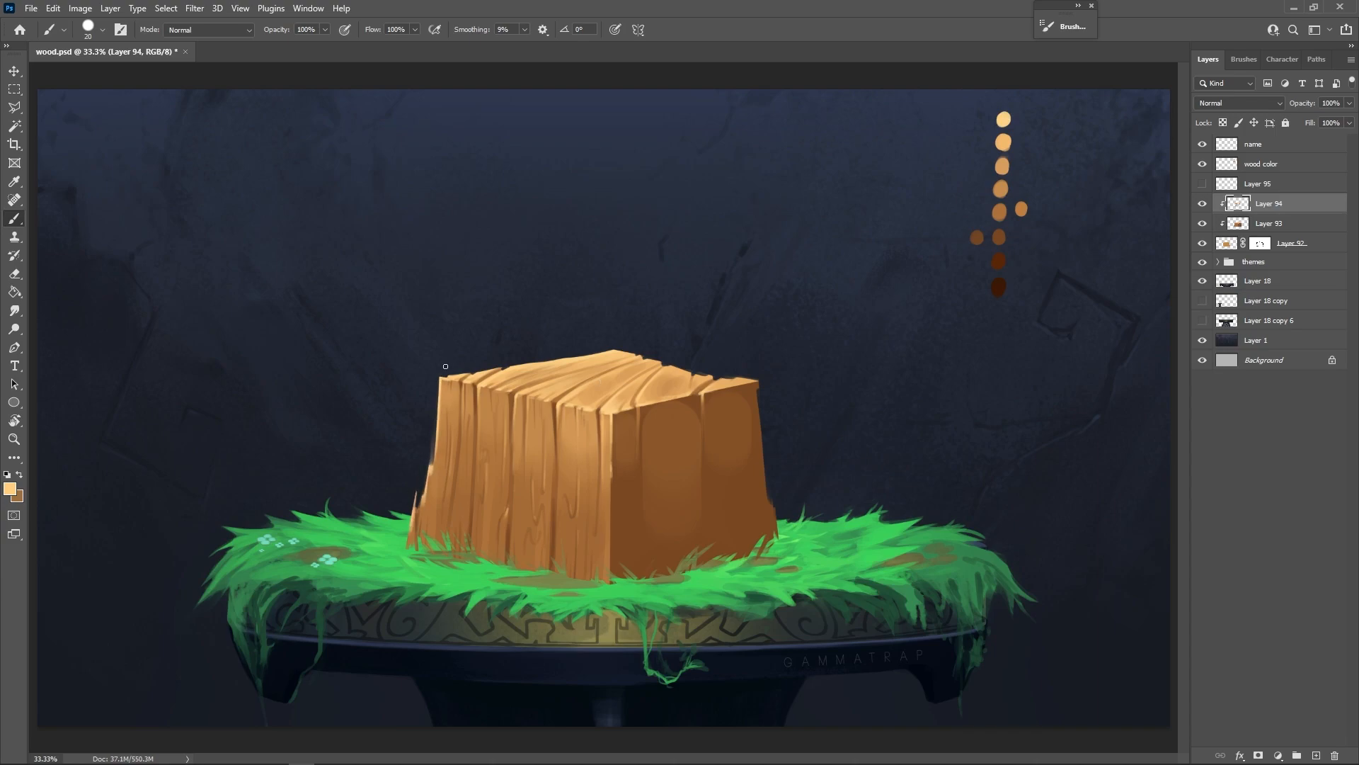
Step: Brush light tan down the outer planks of the left face with an enlarged brush, reducing its size for the inner plank
key(bracketright)
key(bracketright)
key(bracketright)
key(bracketright)
key(bracketright)
key(bracketright)
key(bracketright)
drag(446, 429, 433, 494)
key(bracketleft)
key(bracketleft)
key(bracketleft)
drag(470, 406, 458, 506)
Step: Touch up the front corner with a smaller brush, using colours sampled from its lower edge and the right face
key(bracketleft)
key(bracketleft)
key(bracketleft)
key(bracketleft)
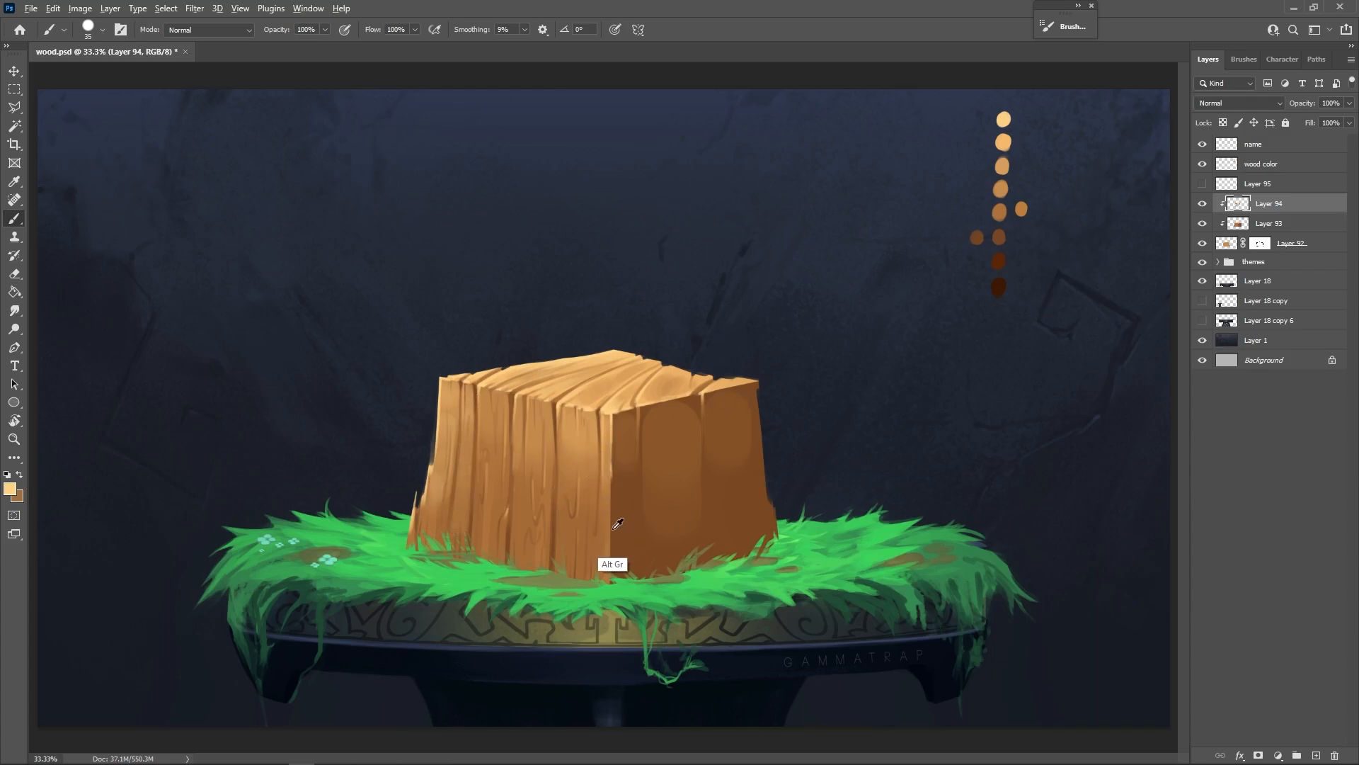
alt+click(615, 544)
alt+click(633, 494)
Step: Paint over the grain and knots on the left face's middle planks with sampled browns and a 90 px brush
key(bracketright)
key(bracketright)
key(bracketright)
key(bracketright)
key(bracketright)
key(bracketright)
key(bracketright)
key(bracketright)
key(bracketleft)
alt+click(527, 510)
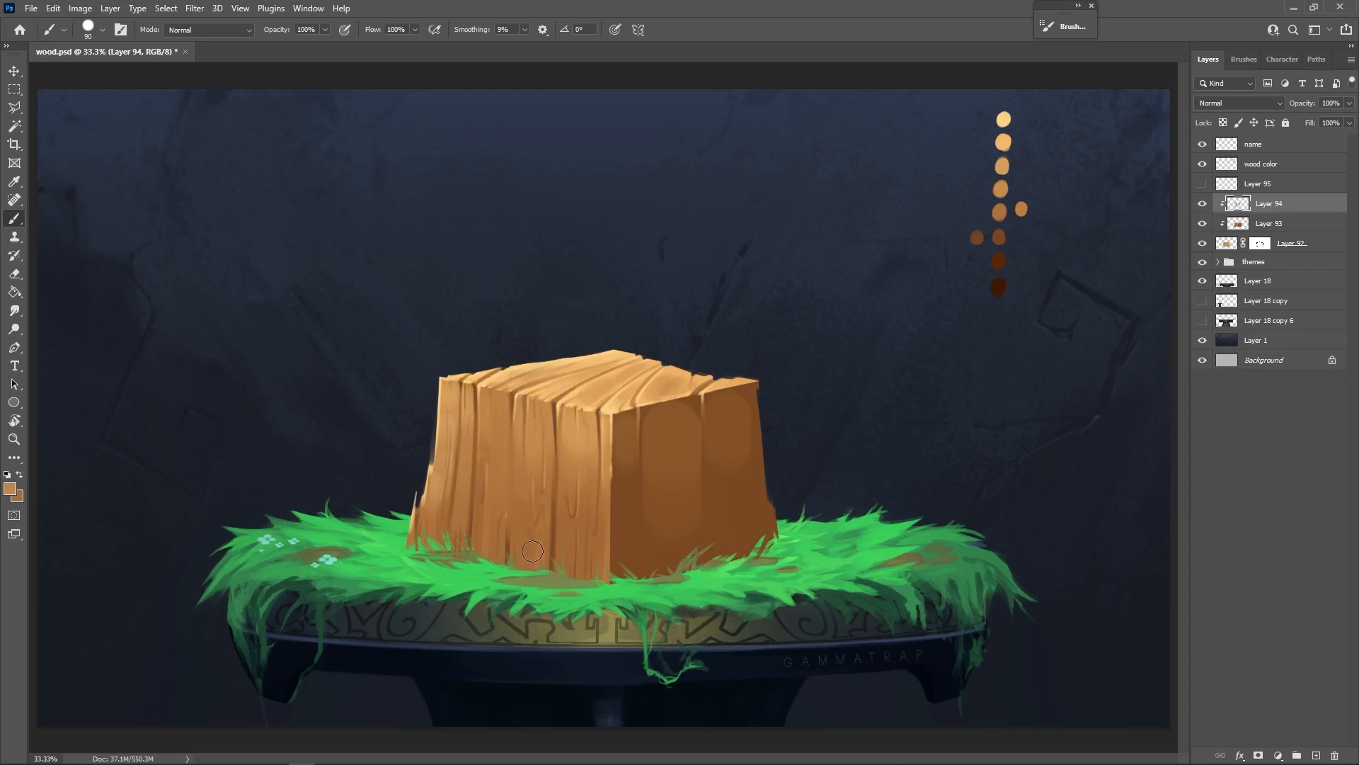
alt+click(535, 511)
drag(536, 507, 531, 547)
key(bracketright)
key(bracketright)
key(bracketleft)
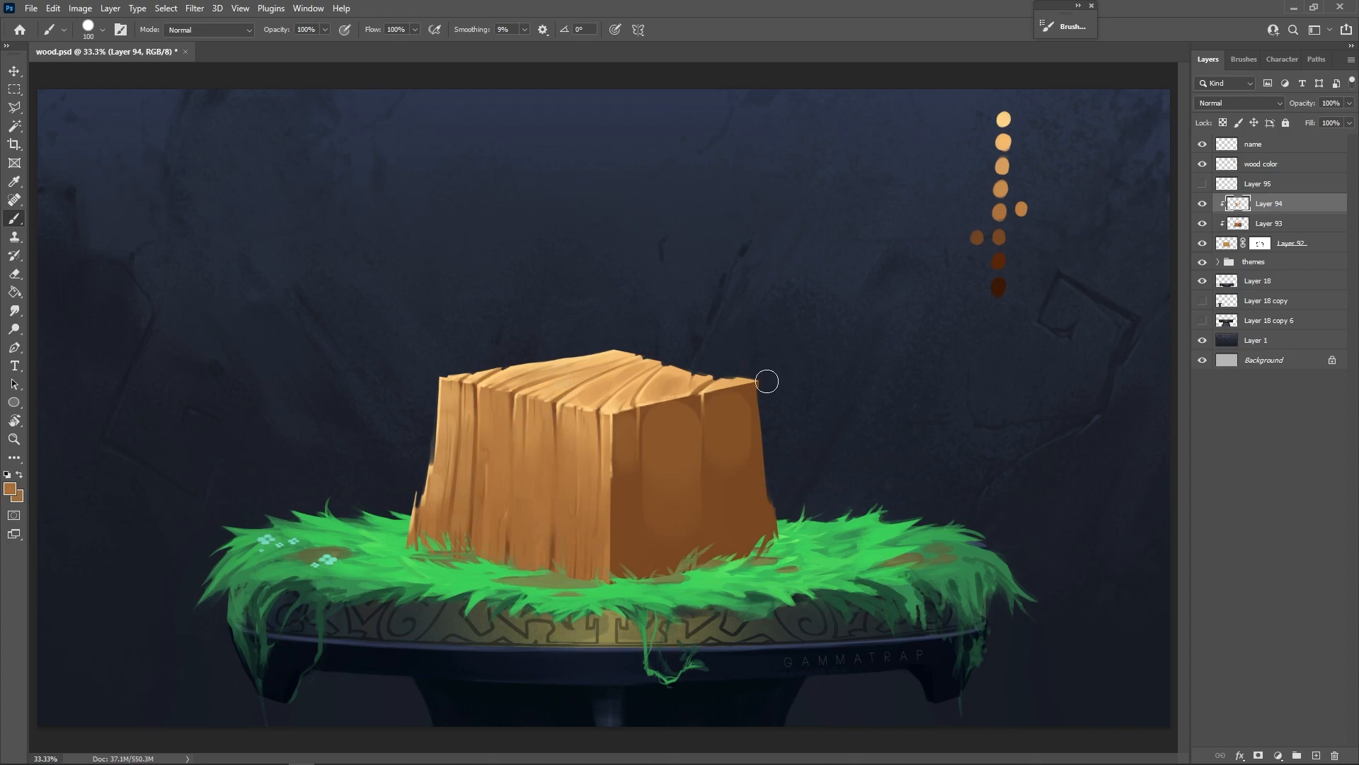
Step: Paint dark streaks down the left face's middle planks with a 35 px brush and brown sampled from the right face
key([)
key([)
key([)
key([)
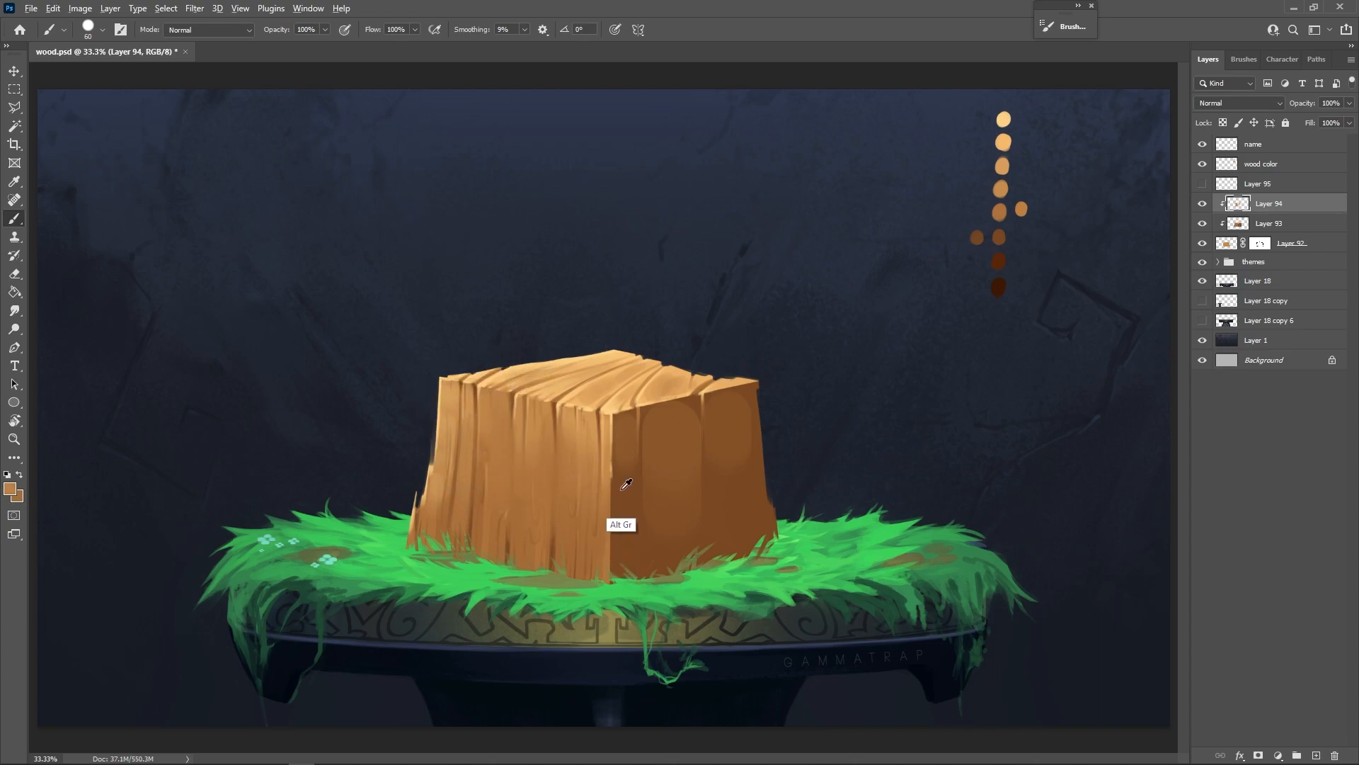
alt+click(686, 439)
key([)
key([)
key([)
drag(545, 497, 540, 446)
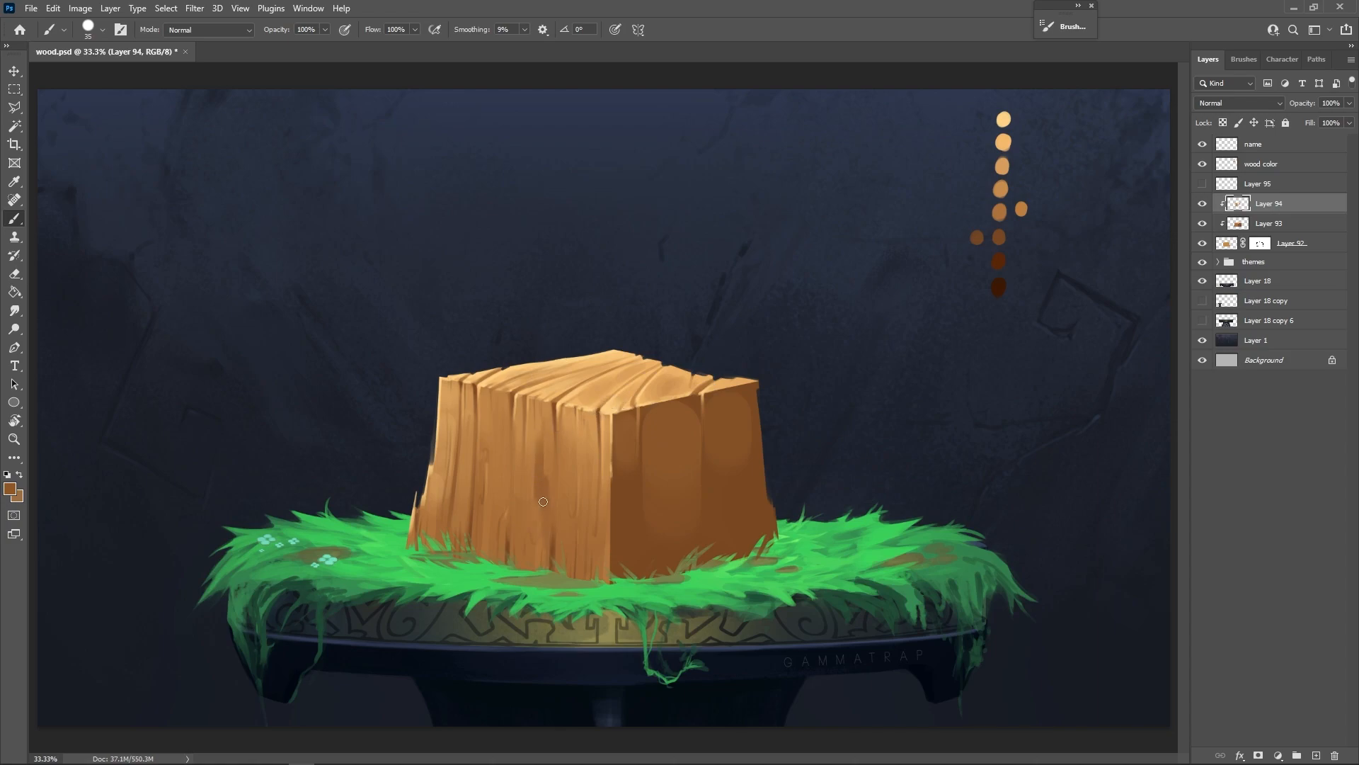
drag(525, 511, 500, 407)
key(ctrl+z)
mouse_move(483, 478)
mouse_down()
mouse_move(471, 434)
mouse_move(507, 434)
mouse_up()
key(bracketleft)
key(bracketright)
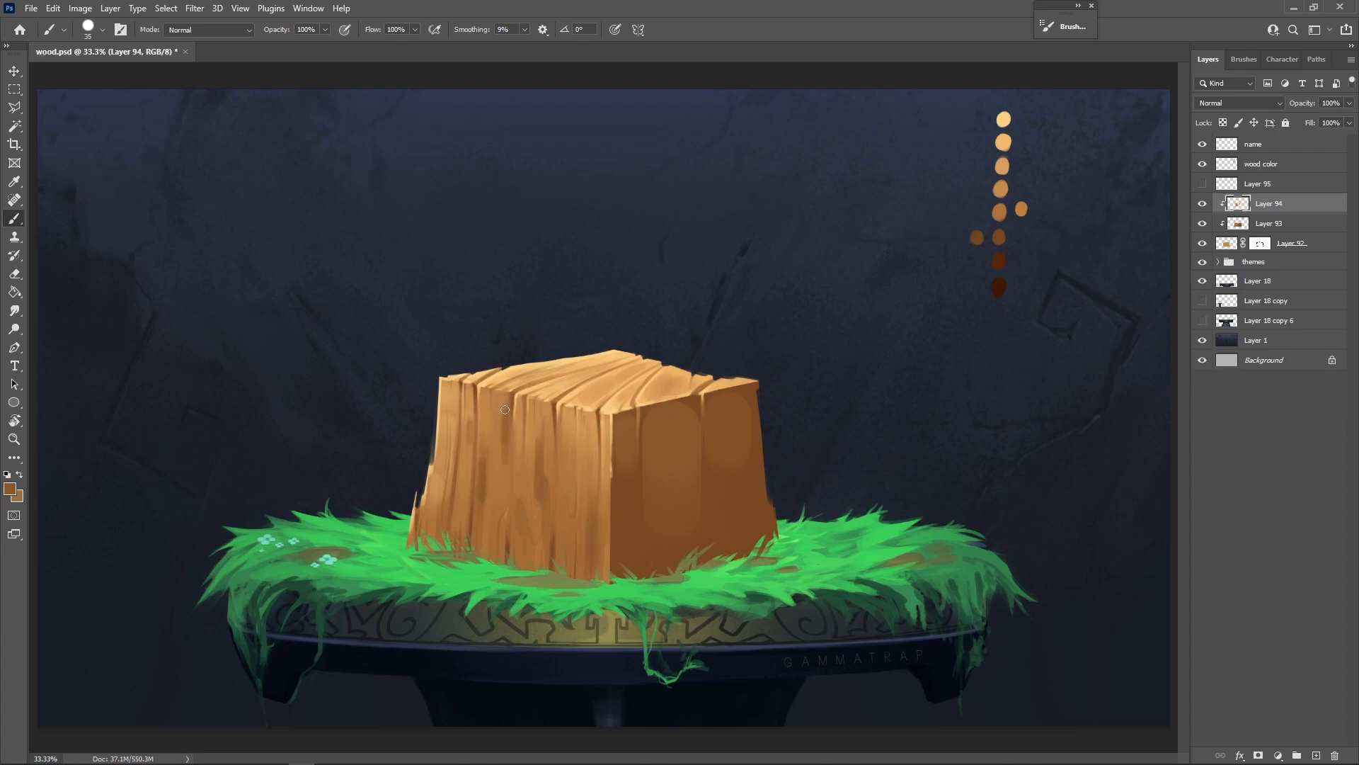
Step: Blend the dark streaks into the planks with mid brown sampled from the left face and a smaller brush
alt+click(505, 465)
key(bracketleft)
key(bracketleft)
key(bracketleft)
key(bracketleft)
key(bracketleft)
key(bracketright)
key(bracketright)
key(bracketright)
key(bracketright)
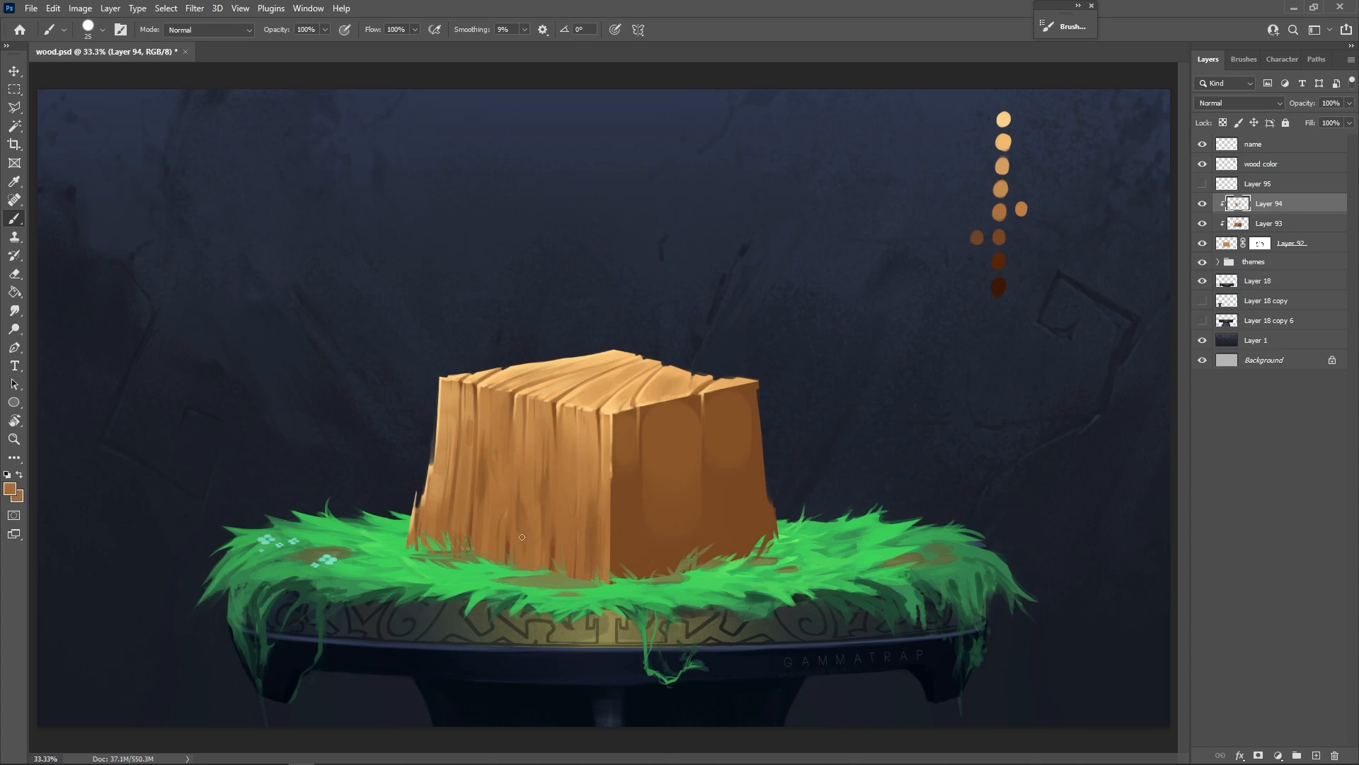
Step: Soften the middle of the left face with a lighter tan, enlarging the brush to 100 px
key(bracketright)
key(bracketright)
key(bracketleft)
key(bracketright)
key(bracketright)
key(bracketright)
key(bracketright)
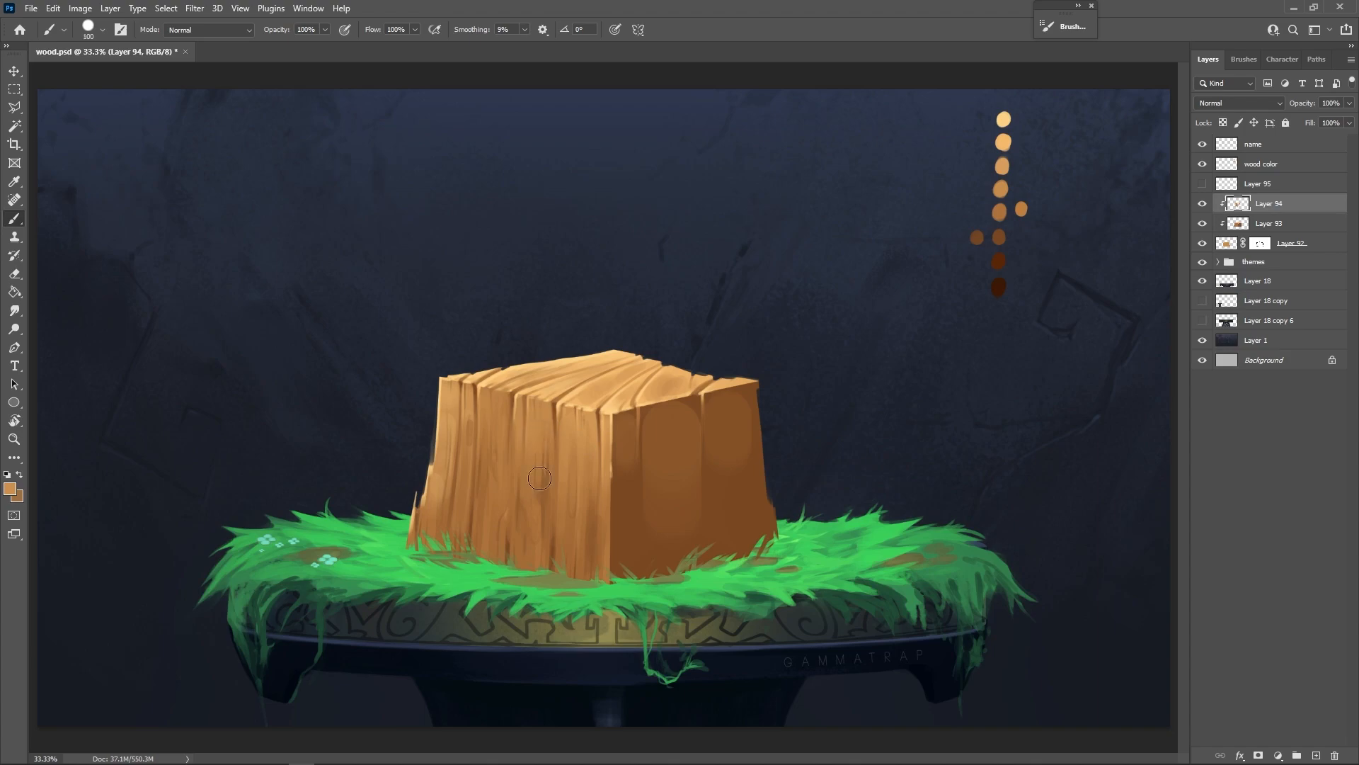
Step: Paint small notches along the front corner edge with a 10 px brush, using colours sampled from both sides of the corner
key(bracketleft)
key(bracketleft)
key(bracketleft)
key(bracketleft)
key(bracketleft)
key(bracketleft)
key(bracketleft)
alt+click(624, 501)
key(bracketleft)
alt+click(609, 434)
drag(615, 470, 615, 519)
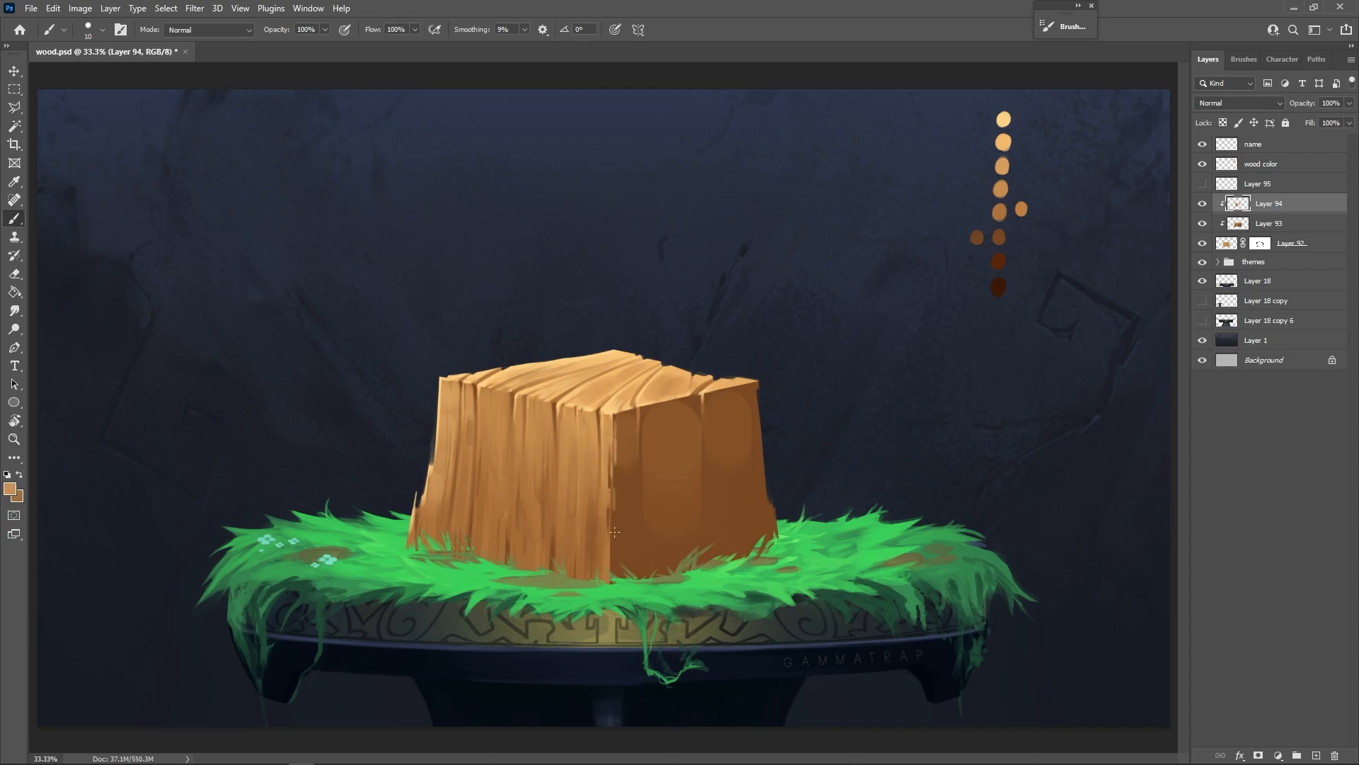
drag(615, 468, 613, 539)
Step: Rework the right face's narrow plank beside the front corner with browns sampled near its upper edge and an enlarged brush
alt+click(614, 414)
alt+click(615, 416)
alt+click(635, 422)
key(bracketright)
key(bracketright)
key(bracketright)
key(bracketright)
key(bracketright)
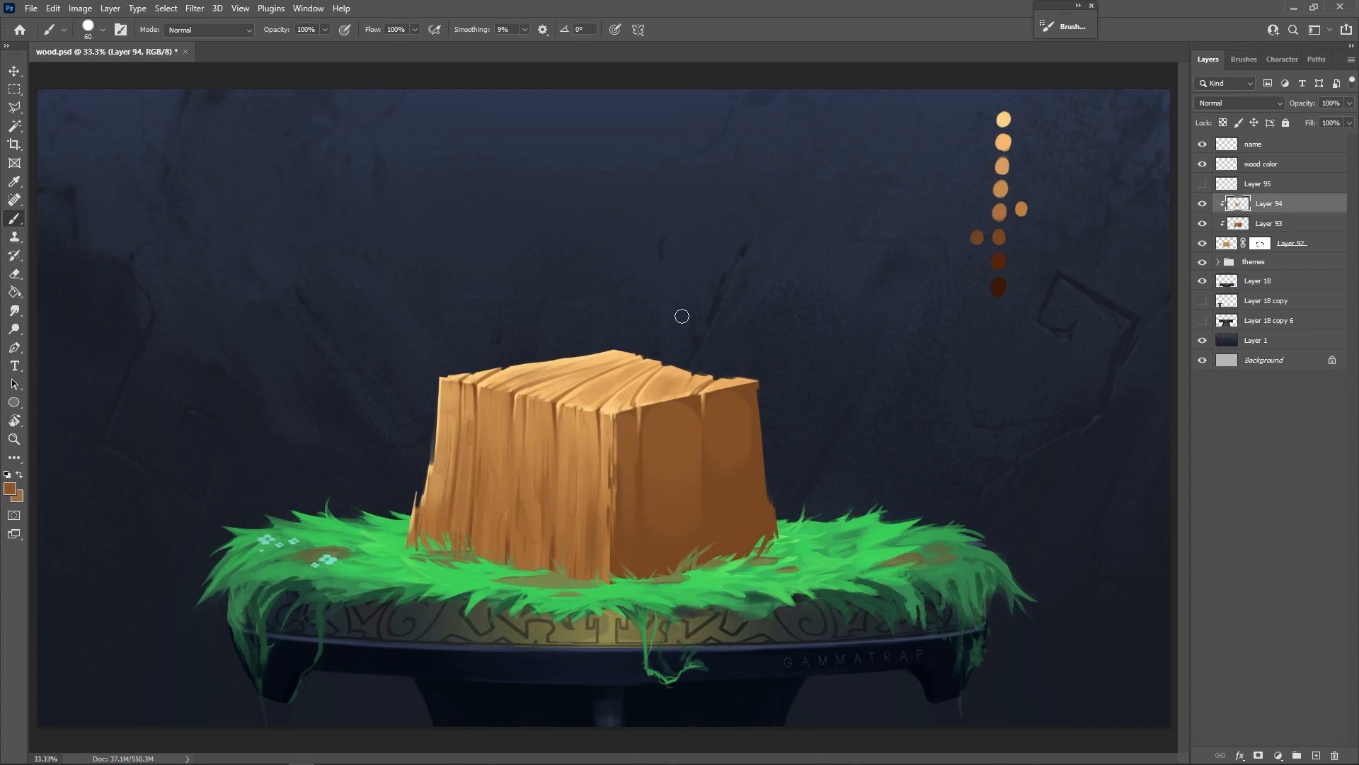
Step: Paint dark vertical grooves upward from the grass on the right face with the second-darkest palette brown
alt+click(998, 261)
key(bracketleft)
key(bracketleft)
key(bracketleft)
drag(642, 579, 638, 502)
drag(708, 546, 700, 427)
Step: Add thinner dark grain strokes near the right face's outer edge and beside the front corner with a reduced brush
key(bracketleft)
key(bracketleft)
key(bracketleft)
key(bracketleft)
key(bracketleft)
drag(756, 555, 752, 453)
drag(748, 389, 751, 447)
mouse_move(621, 409)
mouse_down()
mouse_move(626, 544)
mouse_move(653, 492)
mouse_up()
Step: Shade the right face's middle plank with broad dark brown streaks, undoing unwanted strokes and repainting from the upper edge with a 45 px brush
key(bracketright)
key(bracketright)
key(bracketright)
key(bracketright)
key(bracketright)
key(bracketright)
key(bracketright)
key(bracketright)
key(bracketright)
key(bracketright)
key(bracketright)
mouse_move(689, 513)
mouse_down()
mouse_move(689, 546)
mouse_move(729, 491)
mouse_up()
key(bracketleft)
key(bracketleft)
key(bracketleft)
drag(683, 403, 684, 450)
mouse_move(671, 468)
mouse_down()
mouse_move(669, 425)
mouse_move(685, 457)
mouse_up()
key(ctrl+z)
key(ctrl+z)
key(ctrl+z)
drag(685, 408, 682, 471)
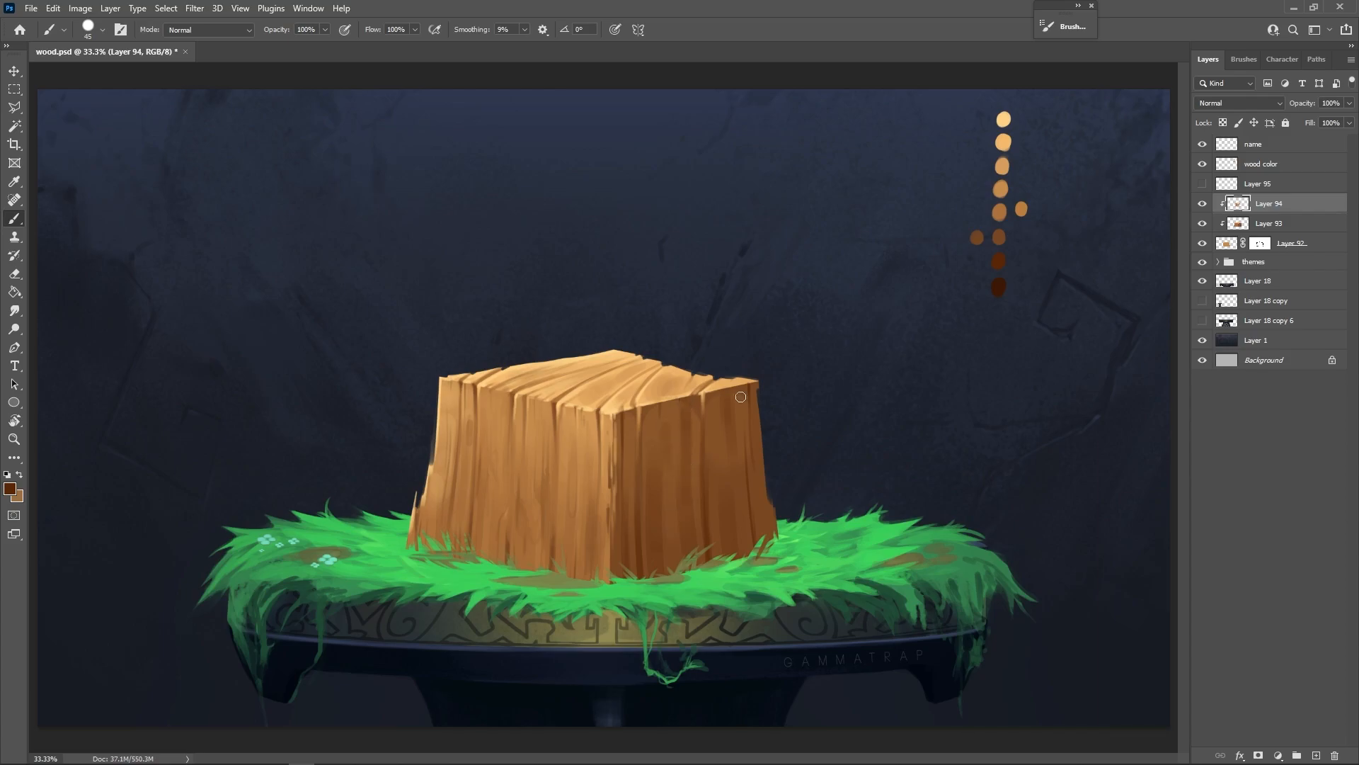
Step: Paint a brown grain streak down the right face's outer plank with a reduced brush and browns sampled from the face
alt+click(657, 459)
alt+click(623, 480)
alt+click(690, 528)
alt+click(642, 570)
key(bracketleft)
key(bracketleft)
key(bracketleft)
key(bracketleft)
key(bracketleft)
key(bracketleft)
key(bracketleft)
key(bracketleft)
key(bracketright)
key(bracketright)
key(bracketright)
mouse_move(741, 413)
mouse_down()
mouse_move(753, 498)
mouse_move(725, 484)
mouse_up()
key(bracketleft)
key(bracketleft)
key(bracketleft)
drag(706, 424, 704, 455)
key(ctrl+z)
key(ctrl+z)
key(ctrl+z)
Step: Paint the groove beside the right face's middle plank, running it across the upper edge and down the face in sampled brown
alt+click(663, 409)
alt+click(629, 453)
alt+click(601, 522)
drag(660, 403, 685, 375)
mouse_move(659, 402)
mouse_down()
mouse_move(680, 371)
mouse_move(658, 457)
mouse_up()
Step: Rework the upper half of the right face's plank nearest the front corner with downward strokes in sampled browns and a larger brush
alt+click(671, 380)
key(])
key(])
alt+click(661, 408)
drag(659, 406, 640, 479)
alt+click(640, 425)
alt+click(640, 479)
alt+click(623, 446)
drag(640, 409, 638, 461)
Step: Shade the right face's outer plank from the grass upward with the second-darkest palette brown, enlarging the brush for broader strokes
alt+click(639, 562)
alt+click(1002, 263)
drag(727, 560, 738, 478)
key(])
key(])
key(])
key(])
key(])
key(])
key(])
key(])
key(])
key(])
drag(765, 536, 745, 391)
drag(711, 555, 715, 354)
Step: Blend the right face's outer plank with soft, broad brown shading, using a brush enlarged to 250 px
key(])
key(])
key(])
key(])
key(])
key(])
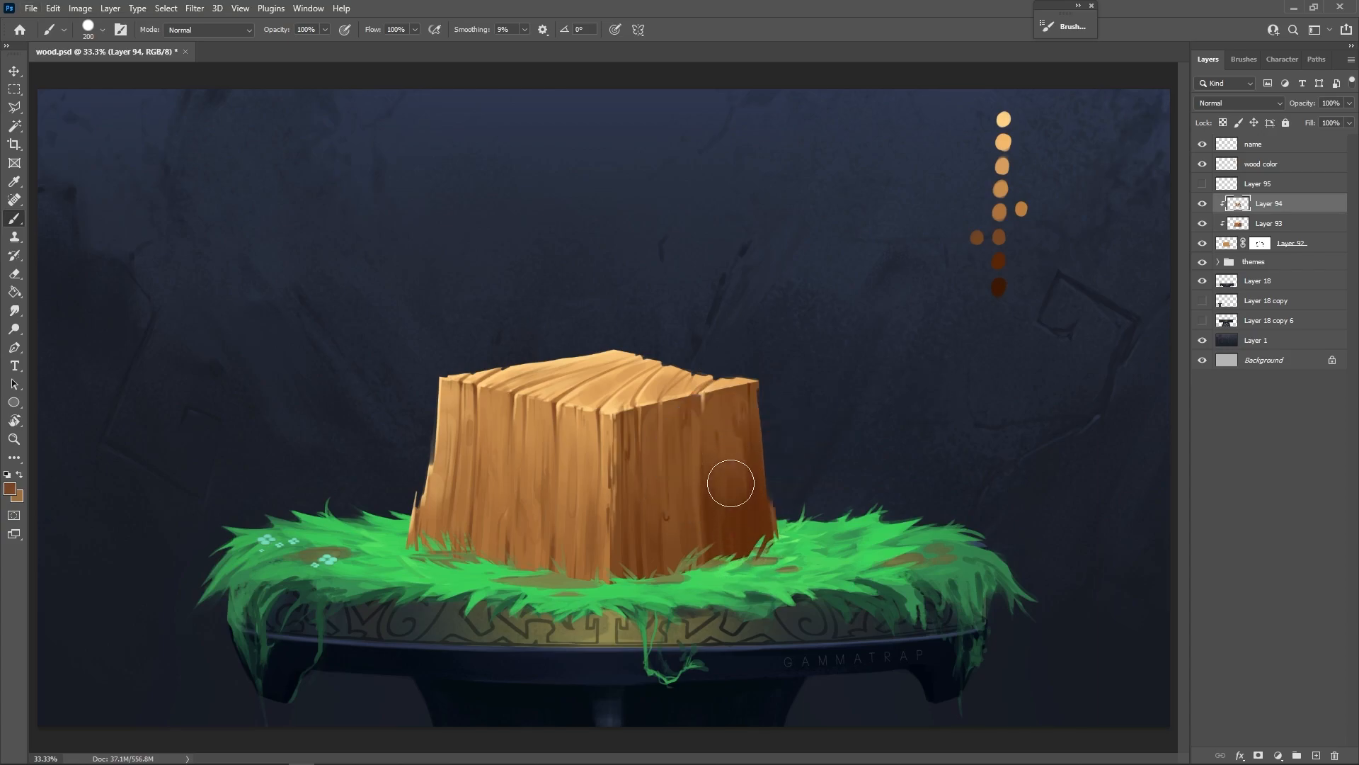
key(bracketright)
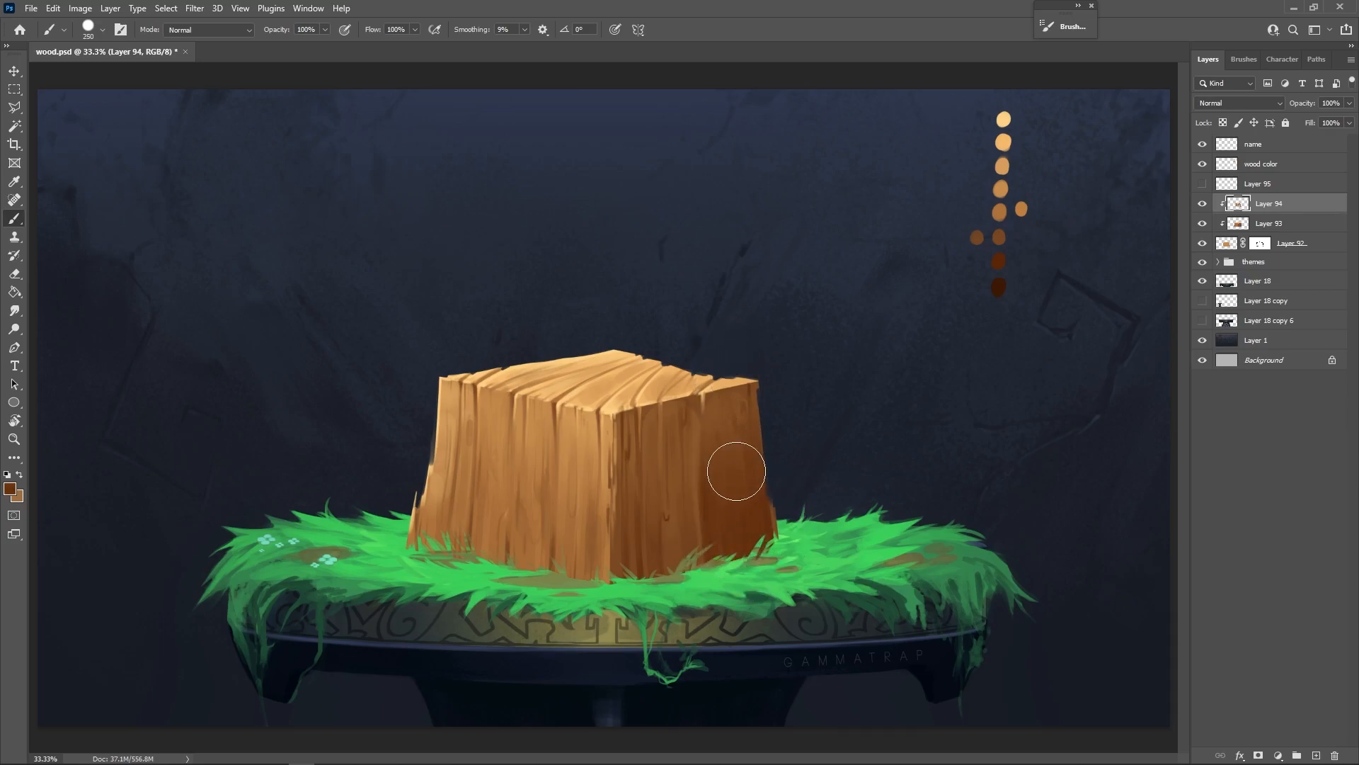
alt+click(734, 497)
Step: Paint a thin dark groove upward from the grass on the right face with a small brush and the darkest palette brown
key(bracketleft)
key(bracketleft)
key(bracketleft)
key(bracketleft)
key(bracketleft)
key(bracketleft)
key(bracketleft)
key(bracketleft)
key(bracketleft)
key(bracketleft)
key(bracketleft)
key(bracketleft)
key(bracketleft)
alt+click(999, 287)
key(bracketleft)
key(bracketleft)
key(bracketright)
key(bracketright)
key(bracketleft)
key(bracketleft)
drag(661, 578, 659, 536)
key(bracketright)
key(bracketright)
alt+click(999, 266)
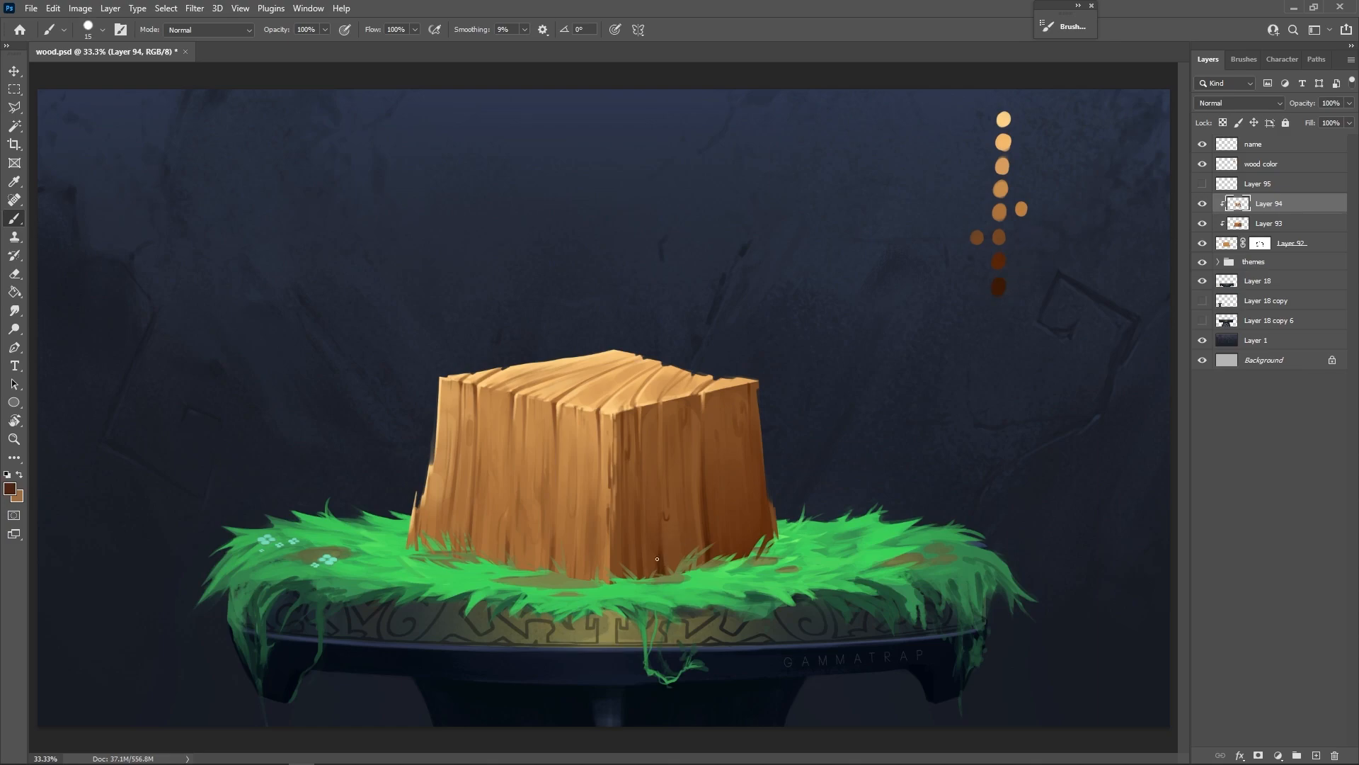
key(bracketleft)
key(bracketleft)
key(bracketright)
key(bracketright)
key(bracketleft)
key(bracketleft)
key(ctrl+z)
Step: Paint short vertical grain strokes on the right face's plank near the front corner with browns sampled from that plank
alt+click(633, 524)
key(bracketright)
key(bracketright)
alt+click(639, 515)
alt+click(649, 486)
drag(646, 429, 648, 466)
alt+click(652, 453)
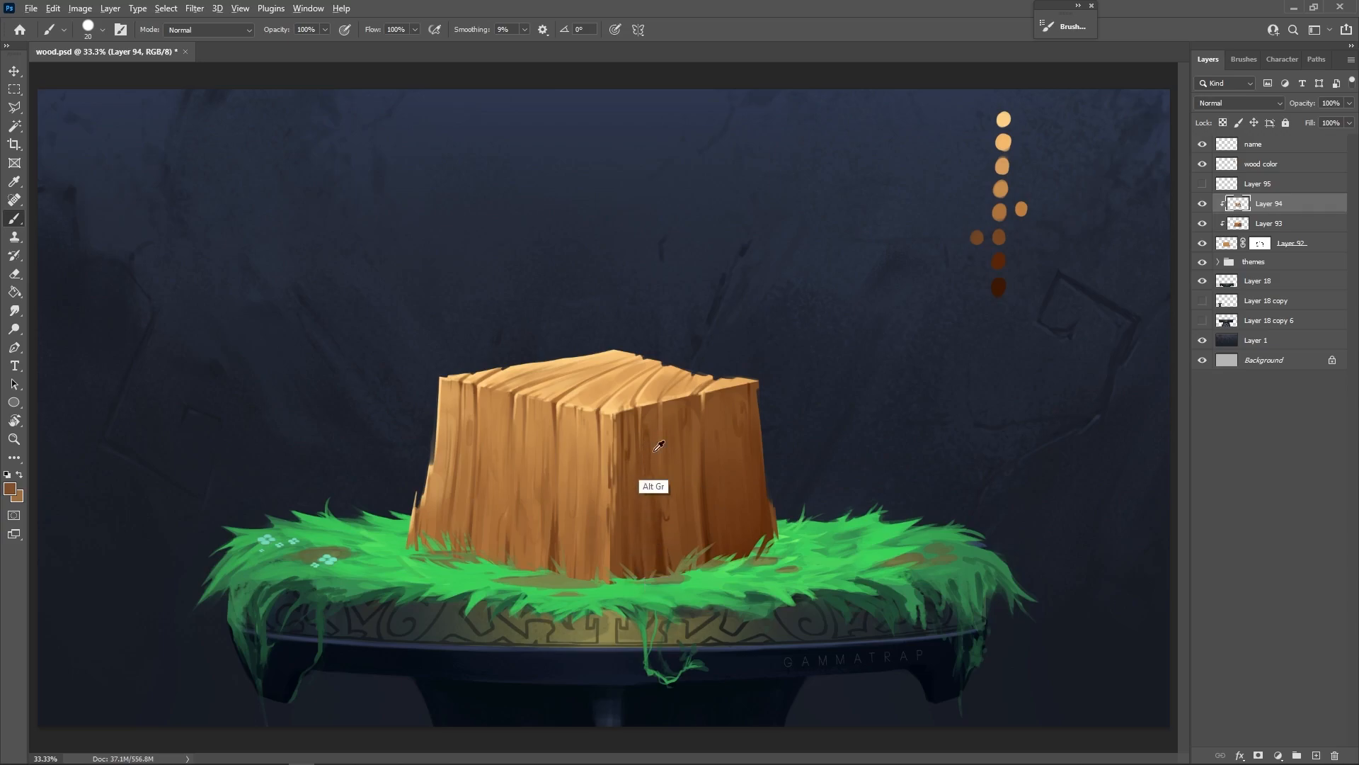
alt+click(655, 526)
drag(656, 446, 657, 480)
alt+click(663, 507)
Step: Smooth the right face's middle plank with a downward stroke in sampled brown and an enlarged brush
alt+click(700, 509)
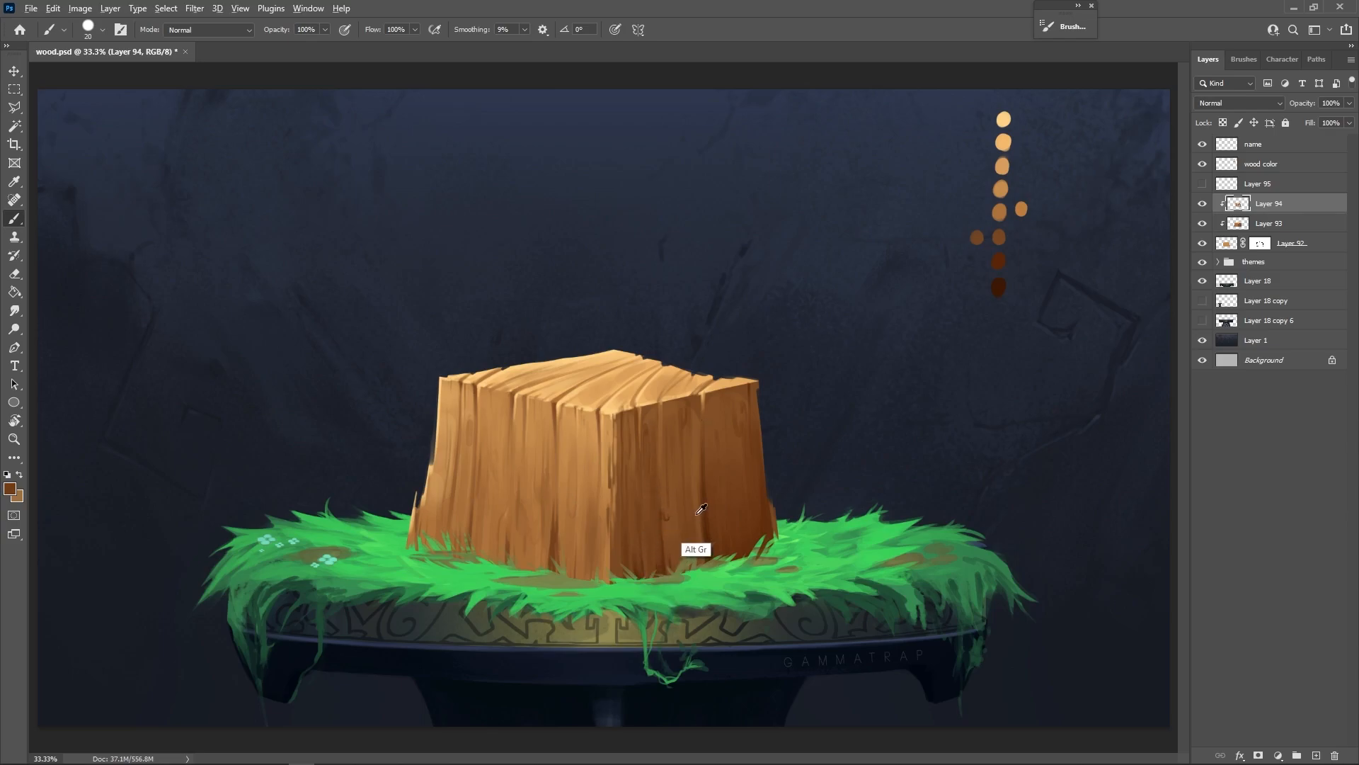
alt+click(703, 511)
key(bracketright)
key(bracketright)
key(bracketright)
key(bracketright)
alt+click(689, 449)
drag(690, 446, 692, 495)
alt+click(686, 480)
Step: Shade the upper part of the right face's middle and front-corner planks with soft brown, using brush sizes between 60 and 90 px
key(bracketright)
key(bracketright)
key(bracketright)
key(bracketright)
key(bracketright)
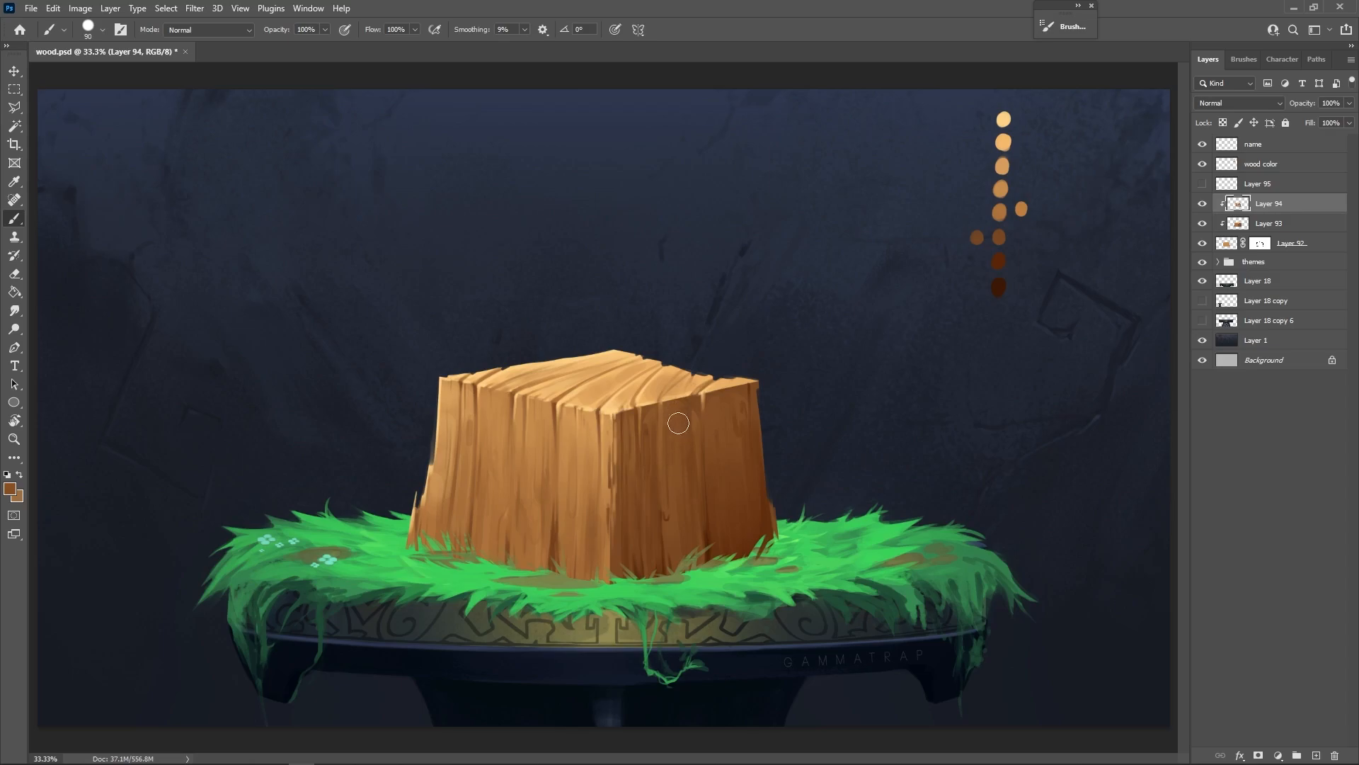
key(bracketright)
key(bracketright)
key(bracketleft)
key(bracketleft)
key(bracketleft)
key(bracketleft)
key(bracketleft)
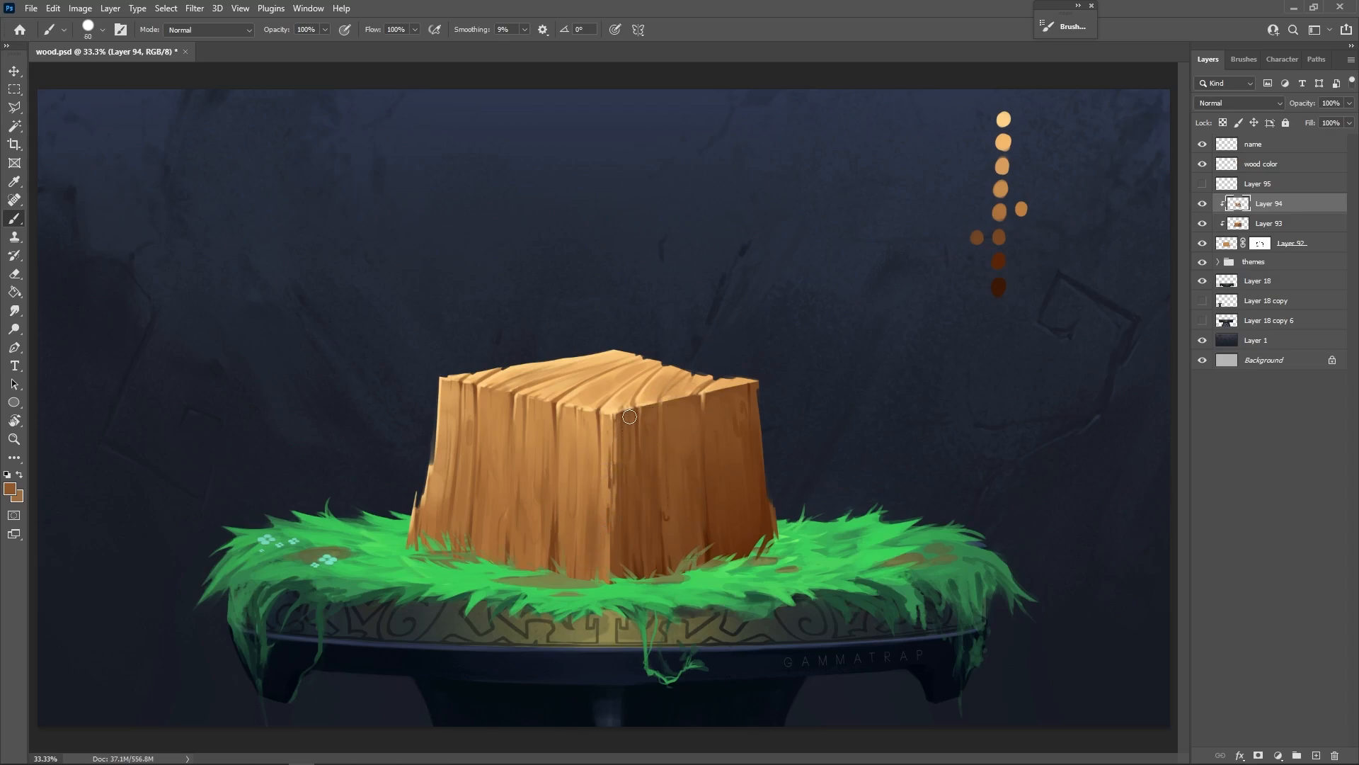
Step: Define the upper part of the groove between the right face's planks with a thin stroke in a colour sampled from the front corner
key(bracketleft)
key(bracketleft)
key(bracketleft)
key(bracketleft)
alt+click(695, 397)
key(bracketright)
alt+click(740, 387)
key(bracketleft)
key(bracketleft)
alt+click(607, 454)
drag(662, 406, 663, 451)
Step: Refine the outer plank's upper edge on the right face with small strokes in colours sampled along the edge
mouse_move(750, 386)
mouse_down()
mouse_move(751, 423)
mouse_move(732, 387)
mouse_move(732, 400)
mouse_up()
alt+click(734, 383)
alt+click(734, 392)
alt+click(728, 388)
alt+click(728, 395)
Step: Touch up the notch at the upper end of the middle plank's groove with browns sampled around it
alt+click(666, 401)
alt+click(666, 402)
alt+click(669, 409)
alt+click(671, 411)
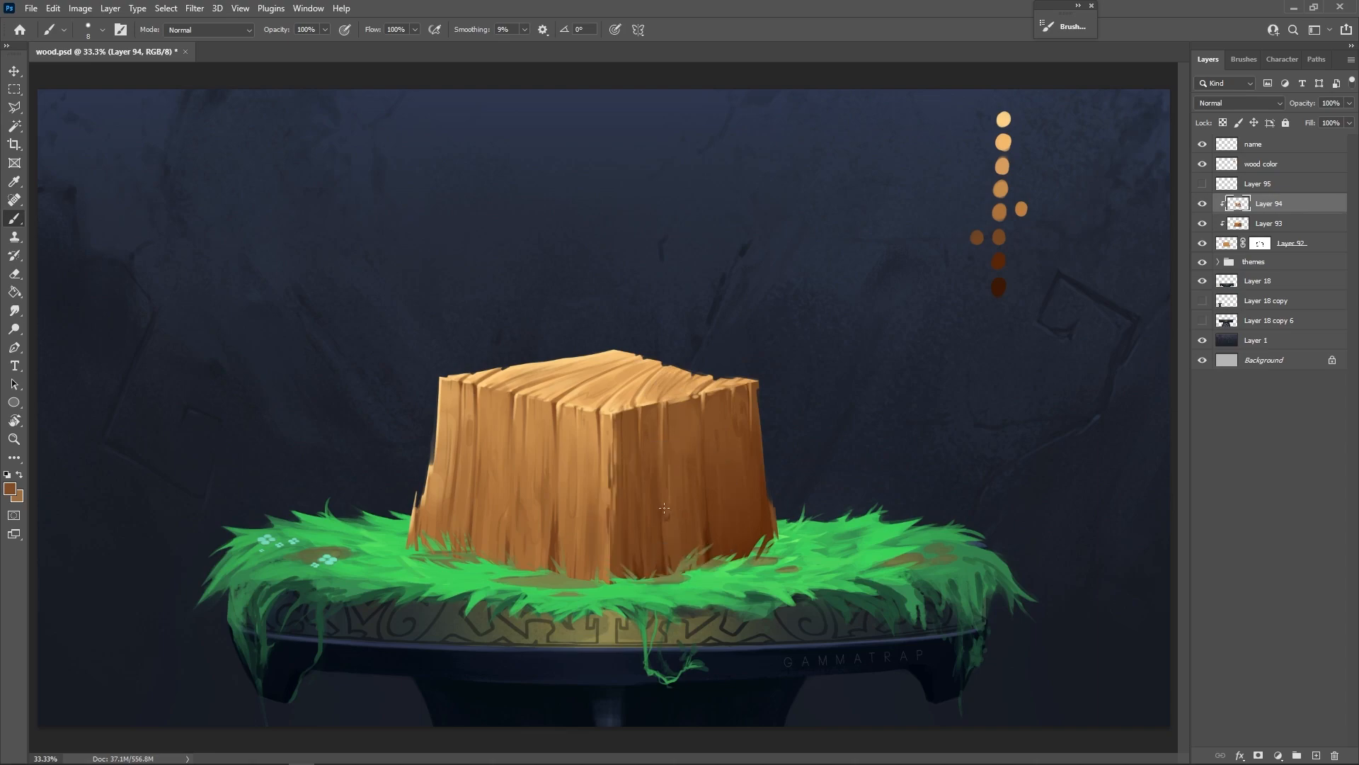
key(bracketright)
Step: Paint a thin grain stroke across the top face from its front edge toward the back with a small brush and sampled wood brown
alt+click(744, 381)
key(bracketleft)
key(bracketleft)
alt+click(599, 516)
key(bracketright)
drag(563, 399, 599, 373)
key(bracketleft)
key(bracketleft)
alt+click(651, 508)
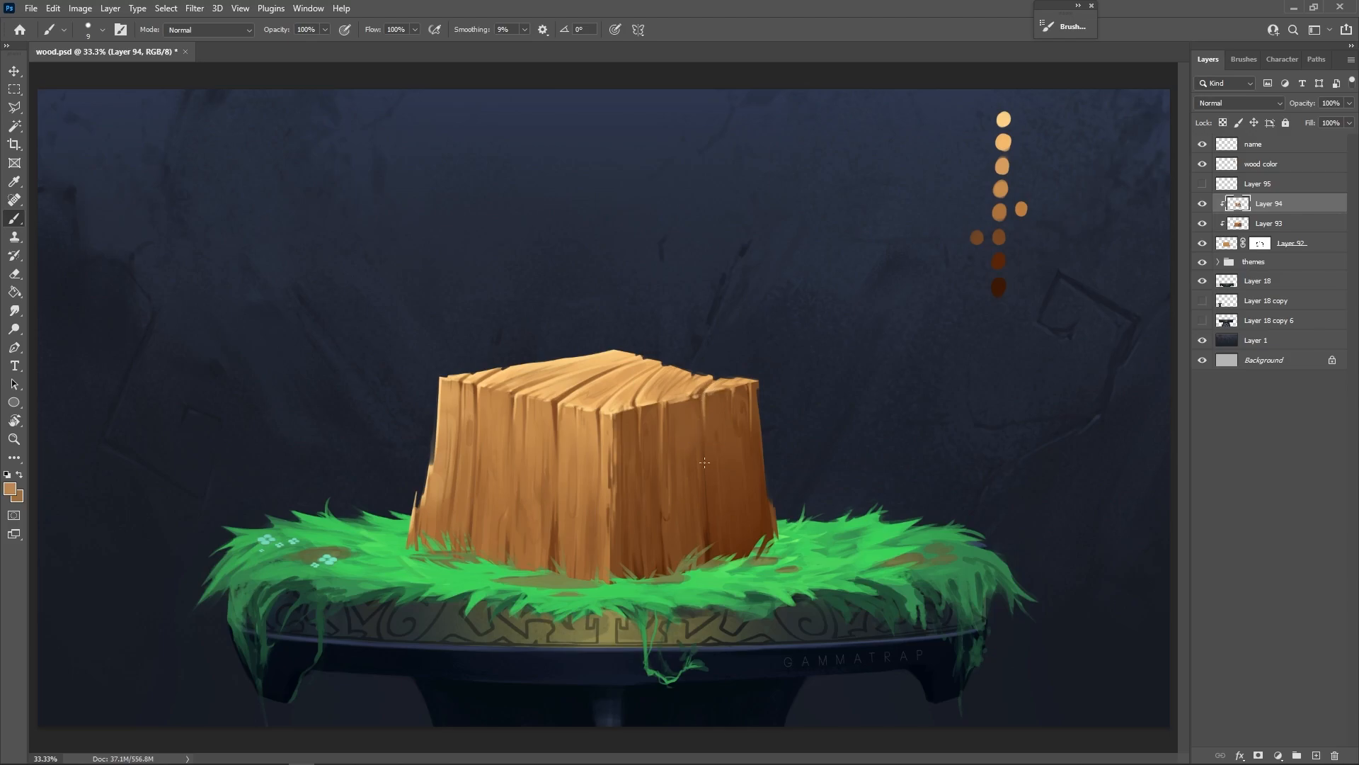
Step: Paint strokes down the right face's outer edge with an enlarged brush and wood browns sampled from the block
alt+click(505, 397)
key(bracketright)
key(bracketright)
key(bracketright)
key(bracketright)
alt+click(729, 383)
alt+click(729, 383)
drag(759, 400, 768, 485)
mouse_move(758, 403)
mouse_down()
mouse_move(761, 387)
mouse_move(767, 487)
mouse_up()
alt+click(755, 470)
Step: Touch up the outer plank's upper edge and the top of the front corner with wood colours sampled there
alt+click(743, 433)
alt+click(755, 426)
key(bracketleft)
alt+click(750, 389)
alt+click(745, 381)
alt+click(626, 409)
alt+click(622, 411)
Step: Paint a stroke up the left face's outer edge on Layer 94 with a larger brush and a brown sampled near its base
click(1259, 245)
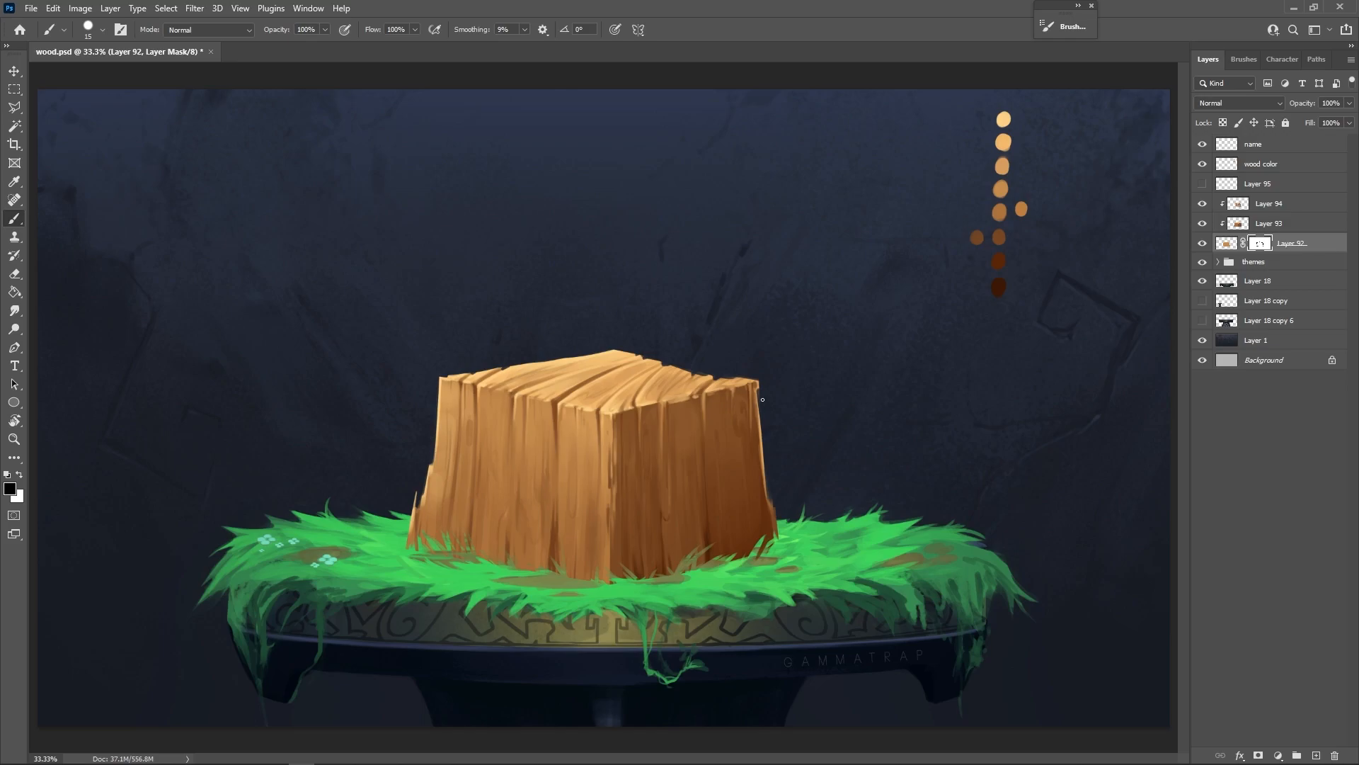
click(1270, 204)
key(bracketright)
key(bracketright)
key(bracketright)
key(bracketright)
key(bracketright)
key(bracketright)
key(bracketright)
key(bracketright)
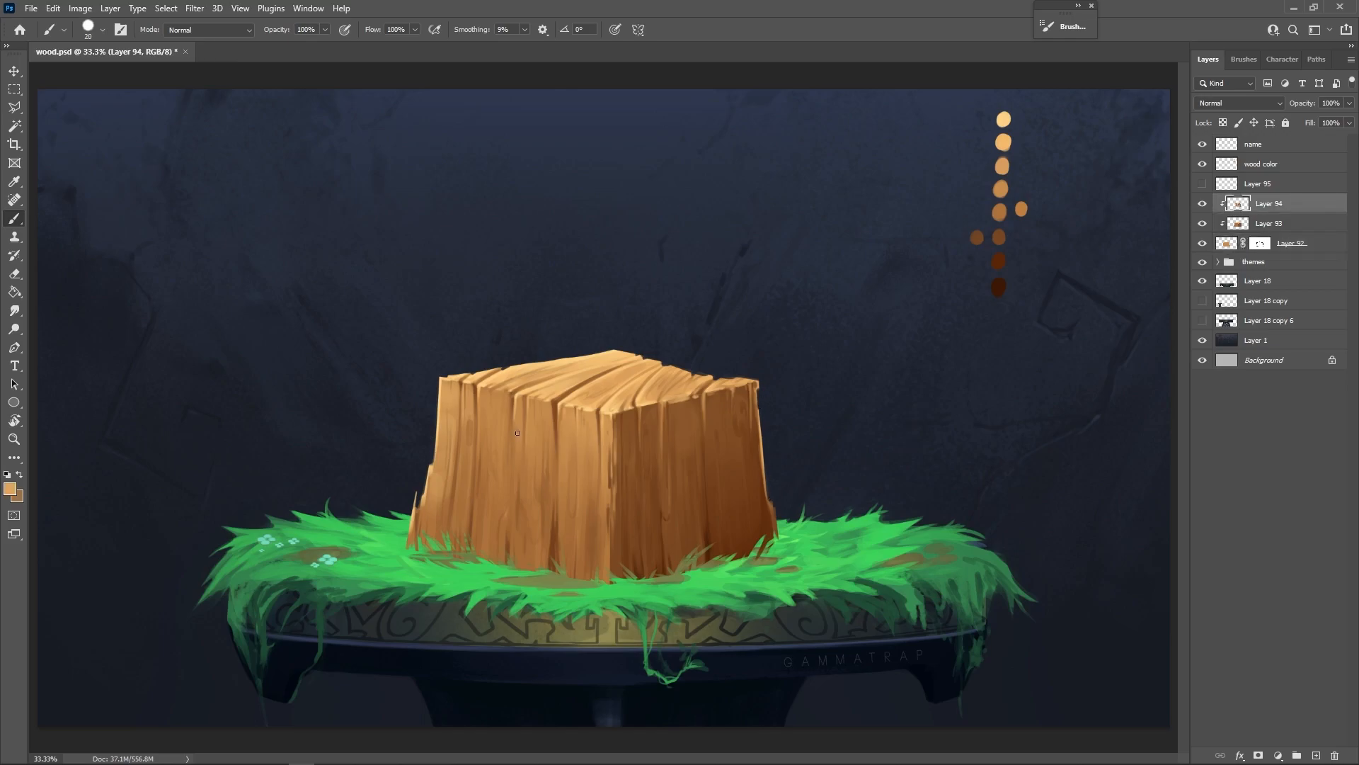
alt+click(434, 533)
drag(437, 498, 438, 468)
Step: Expand the themes group and make its Big light group visible
click(1217, 261)
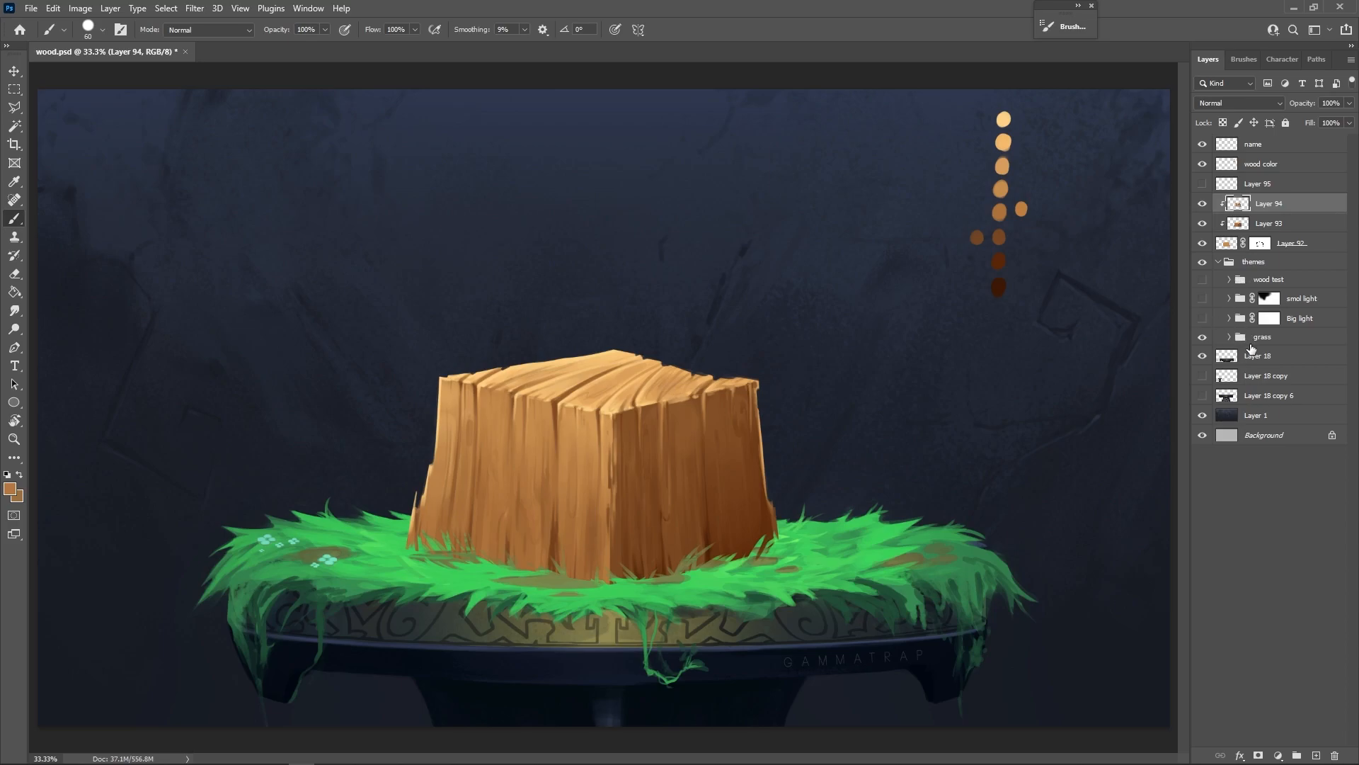
click(1231, 339)
click(1232, 341)
click(1203, 318)
Step: Create a new layer directly beneath the block's layer and prepare a large soft round brush
click(1246, 243)
click(1317, 756)
drag(1271, 244, 1275, 272)
key(bracketright)
key(bracketright)
key(bracketright)
key(bracketright)
key(bracketright)
key(bracketright)
key(bracketright)
key(bracketright)
key(bracketright)
key(bracketright)
key(bracketright)
key(bracketright)
right_click(742, 485)
double_click(853, 487)
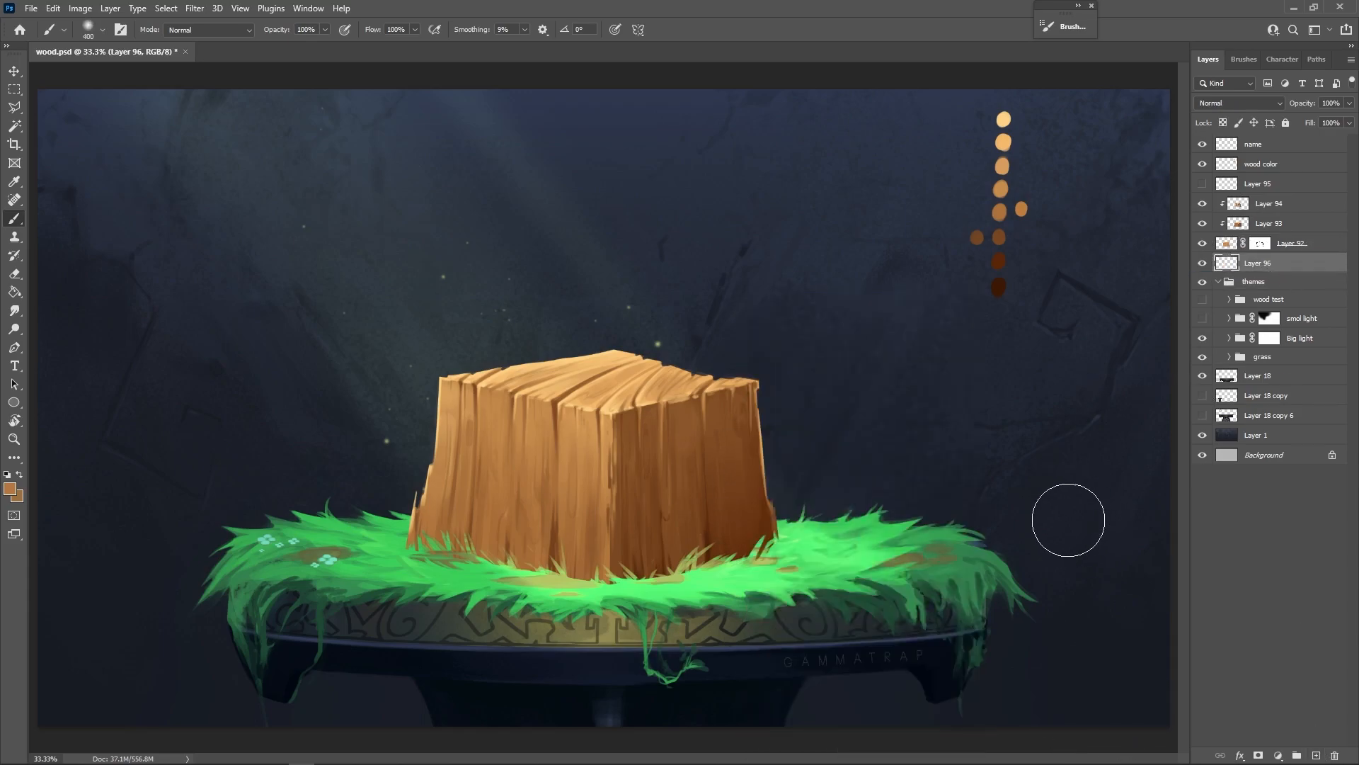
Step: Set the new layer to Multiply and paint a soft brown shadow on the grass along the block's front and right base
click(1239, 103)
click(1219, 144)
drag(615, 572, 832, 551)
key(bracketleft)
key(bracketleft)
mouse_move(729, 545)
mouse_down()
mouse_move(463, 535)
mouse_move(638, 591)
mouse_move(748, 591)
mouse_move(864, 544)
mouse_up()
Step: Soften the shadow around the block's right side with a soft round eraser
key(e)
right_click(718, 500)
double_click(832, 486)
key(bracketright)
key(bracketright)
key(bracketright)
key(bracketright)
key(bracketright)
mouse_move(753, 487)
mouse_down()
mouse_move(775, 509)
mouse_move(746, 477)
mouse_up()
key(bracketleft)
mouse_move(786, 520)
mouse_down()
mouse_move(899, 561)
mouse_move(806, 514)
mouse_up()
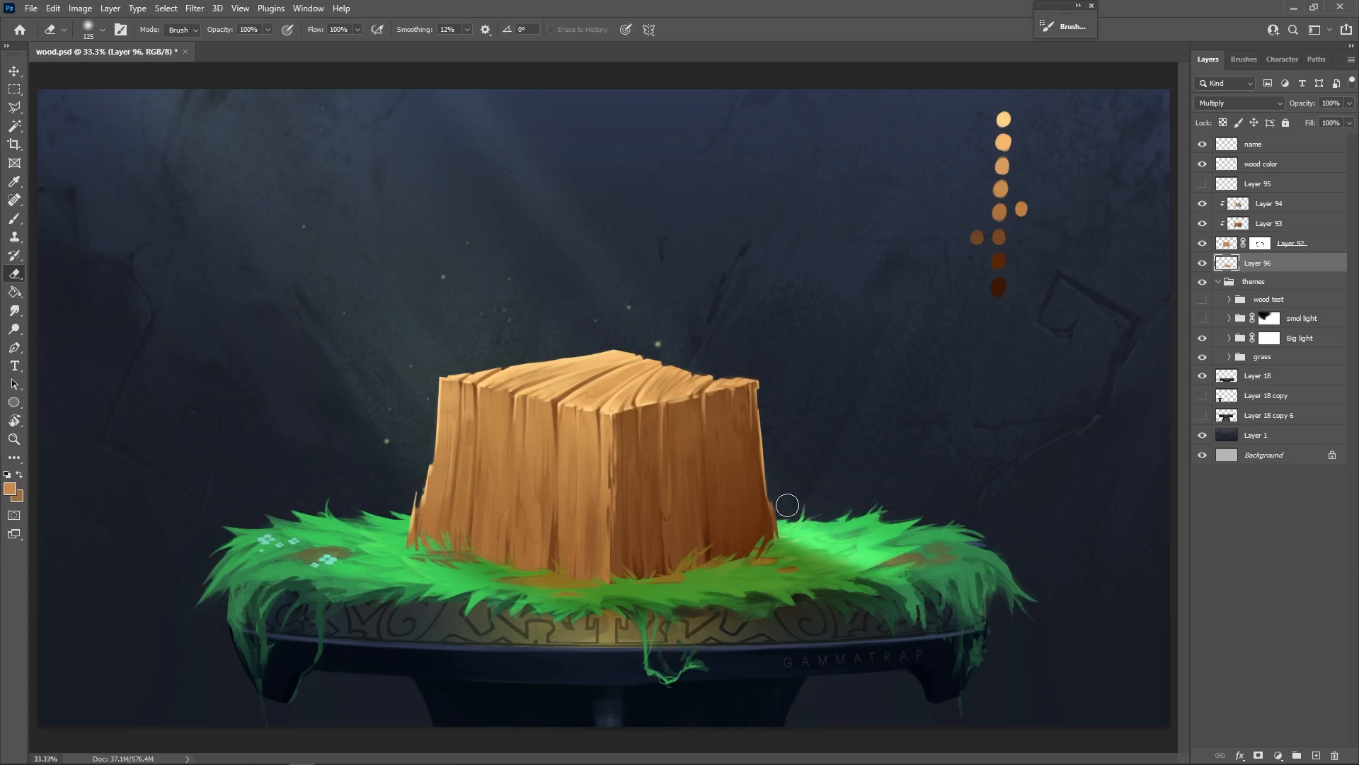
Step: Erase the excess shadow along the left side and the platform's front with a larger soft eraser
mouse_move(427, 578)
mouse_down()
mouse_move(483, 594)
mouse_move(475, 582)
mouse_up()
key(bracketright)
key(bracketright)
key(bracketright)
key(bracketright)
key(bracketright)
mouse_move(576, 643)
mouse_down()
mouse_move(769, 647)
mouse_move(877, 612)
mouse_move(912, 585)
mouse_up()
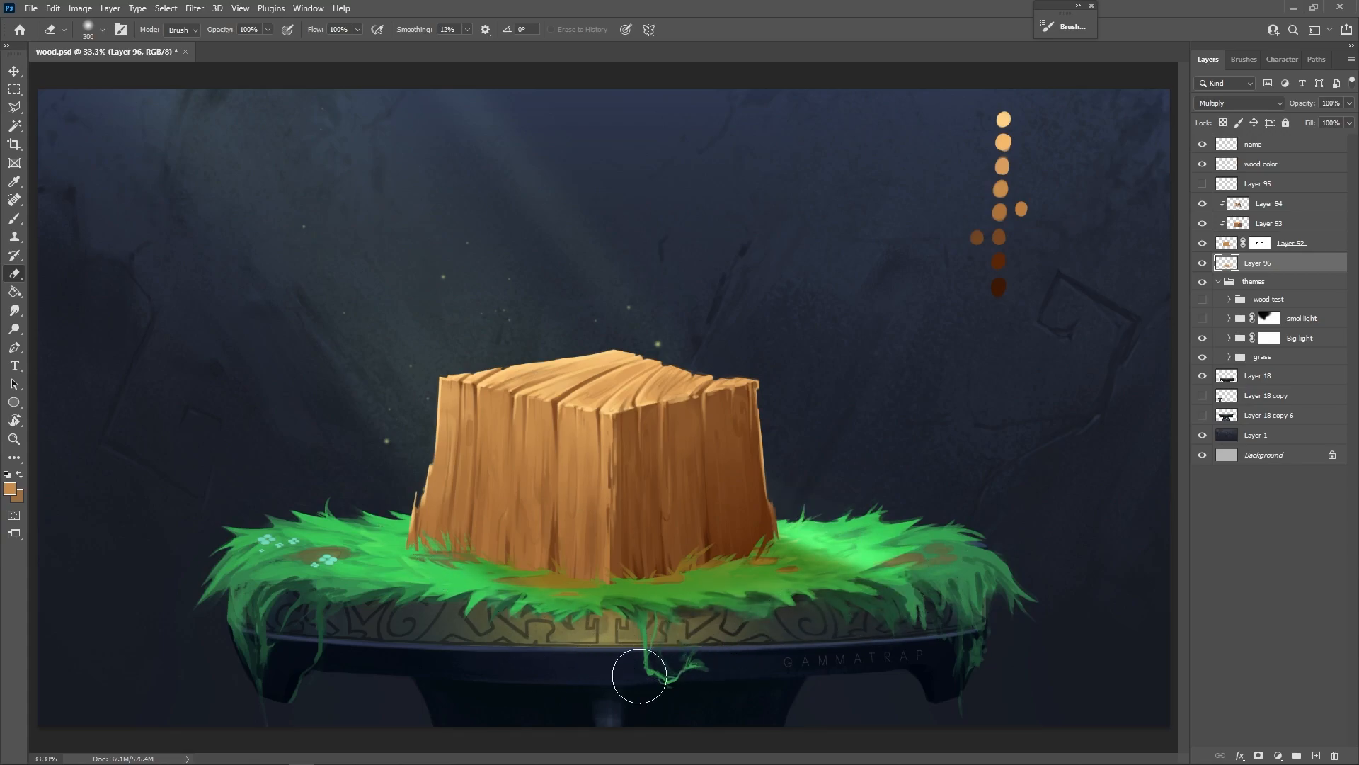
key(bracketleft)
mouse_move(699, 615)
mouse_down()
mouse_move(819, 610)
mouse_move(814, 577)
mouse_up()
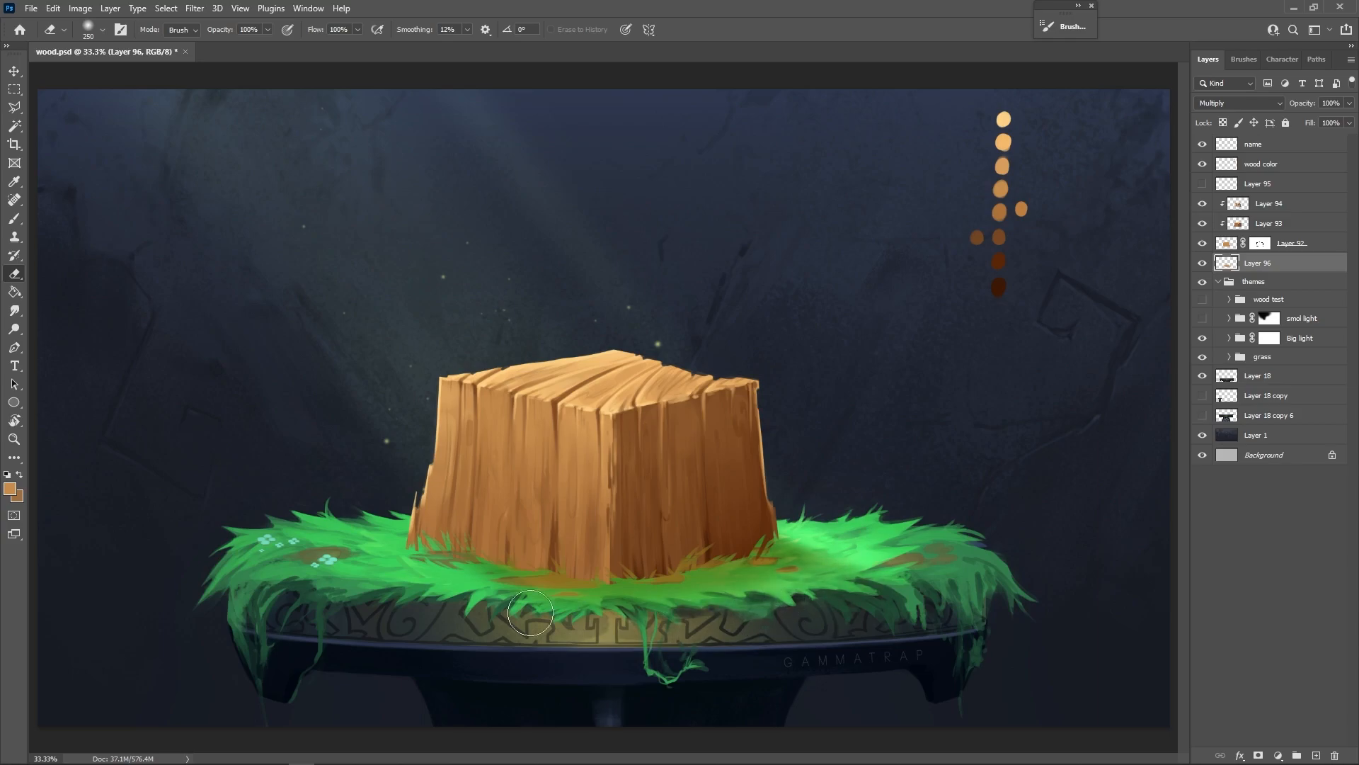
Step: Create a new layer above the block and choose hard round tips for the brush and the eraser
click(1277, 206)
key(ctrl+alt+shift+n)
key(b)
right_click(757, 396)
click(821, 450)
click(857, 332)
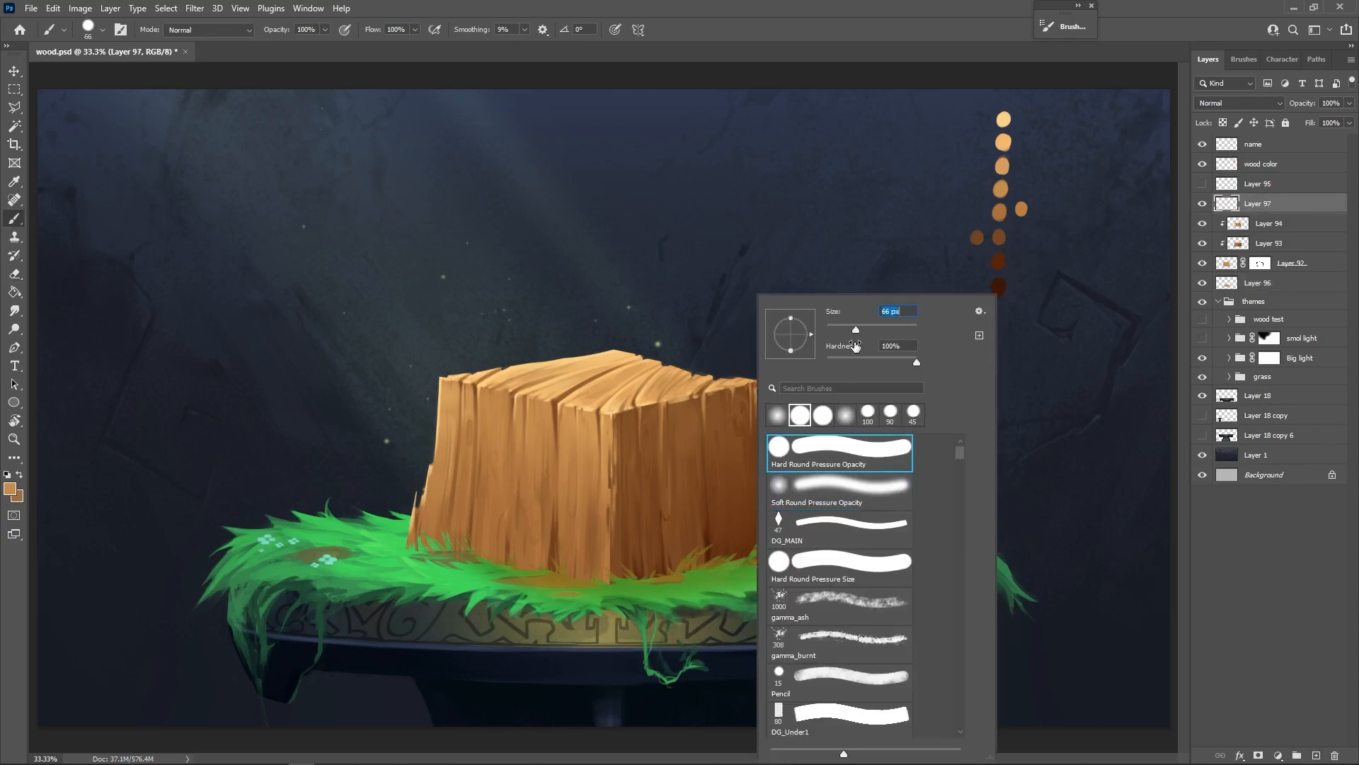
drag(857, 331, 854, 332)
click(854, 134)
key(e)
right_click(779, 460)
click(879, 448)
click(876, 285)
Step: Paint grass blades over the right face's base and the front corner with a small brush and sampled green
key(b)
key(bracketleft)
key(bracketleft)
alt+click(731, 541)
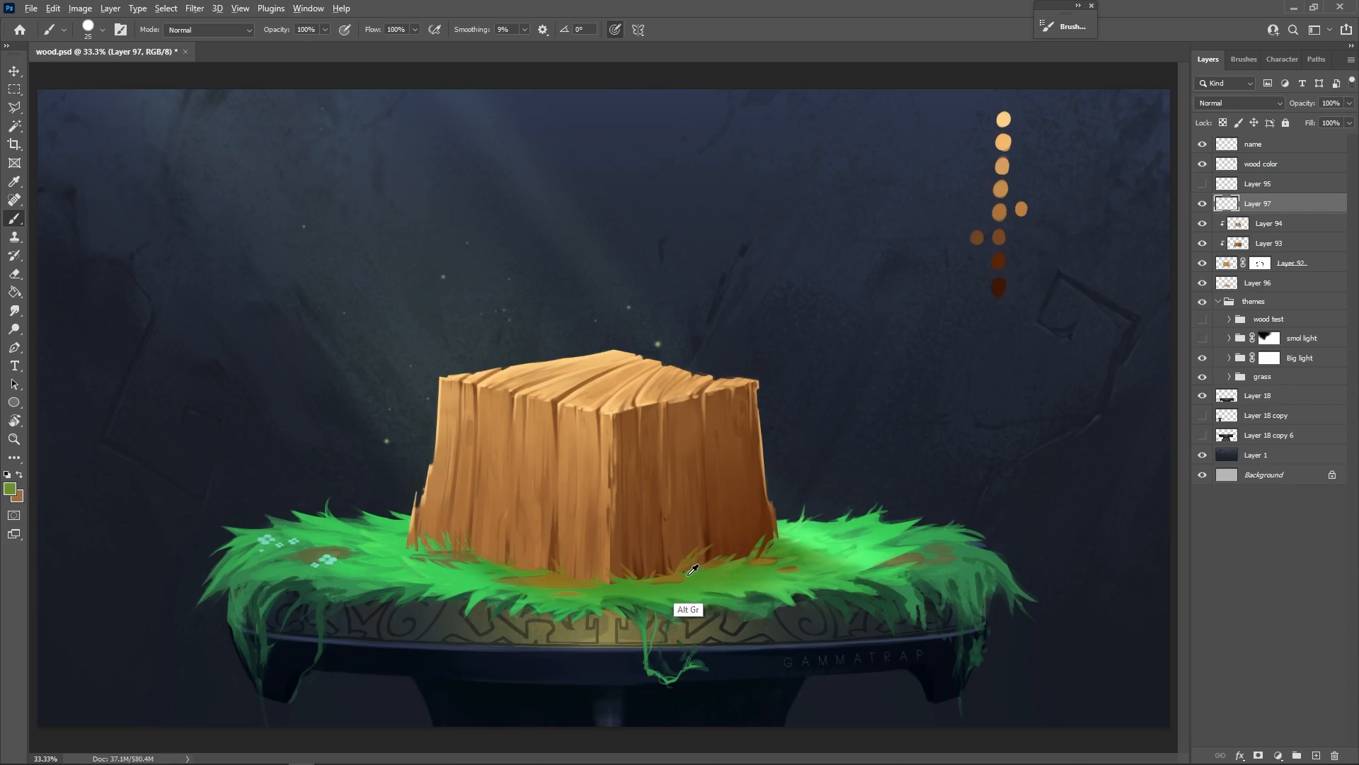
drag(680, 573, 698, 550)
drag(624, 579, 613, 572)
Step: Add grass strokes over the left face's base near the brown patch with colours sampled around it
alt+click(604, 596)
alt+click(521, 586)
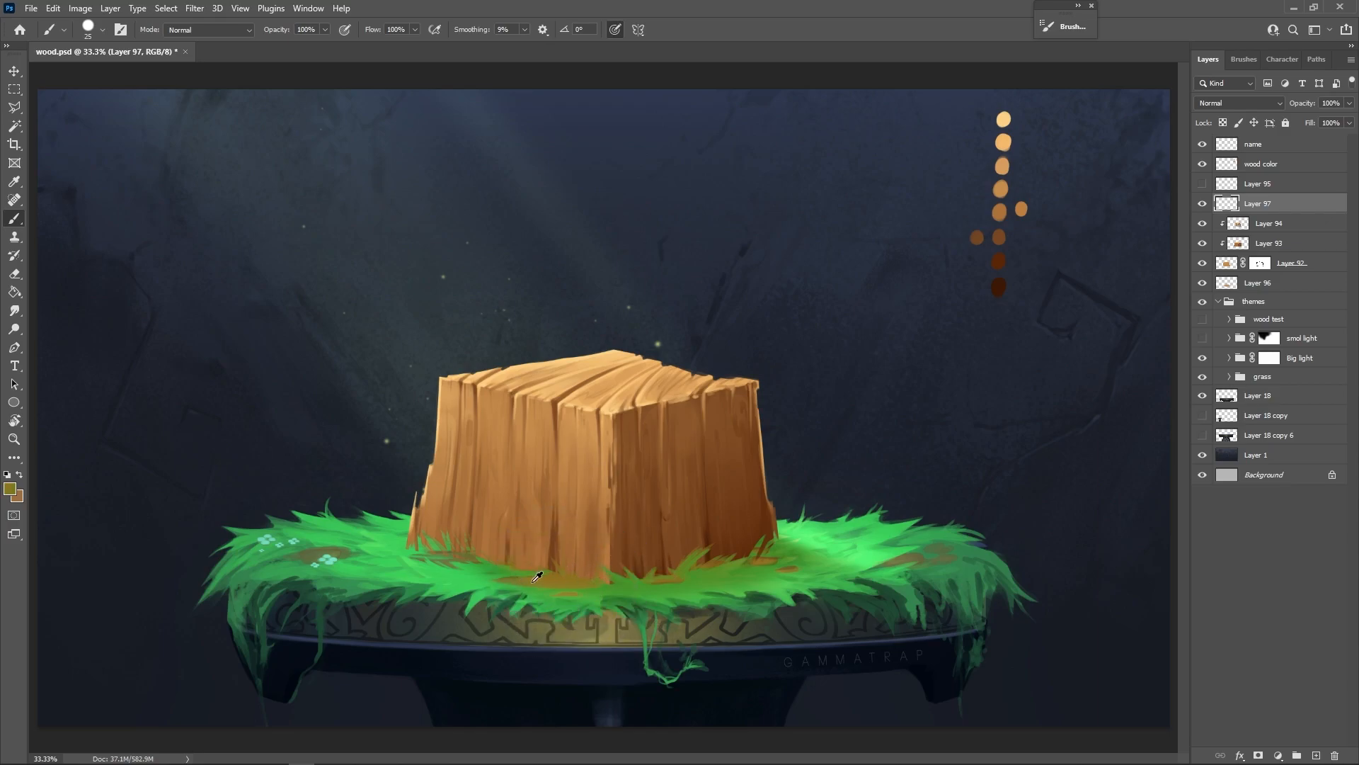
alt+click(561, 573)
alt+click(508, 574)
drag(508, 559, 510, 567)
Step: Set the eraser to a hard tip with pressure-controlled size and trim the grass blades along the left face's base
key(e)
right_click(503, 542)
click(560, 416)
click(670, 65)
click(627, 30)
key(b)
key(e)
key(b)
key(e)
drag(499, 557, 453, 540)
Step: Paint overlapping grass blades at the block's left corner with greens sampled from the surrounding grass
key(b)
alt+click(468, 579)
alt+click(426, 557)
mouse_move(423, 553)
mouse_down()
mouse_move(420, 538)
mouse_move(428, 546)
mouse_up()
alt+click(416, 554)
drag(428, 553, 442, 554)
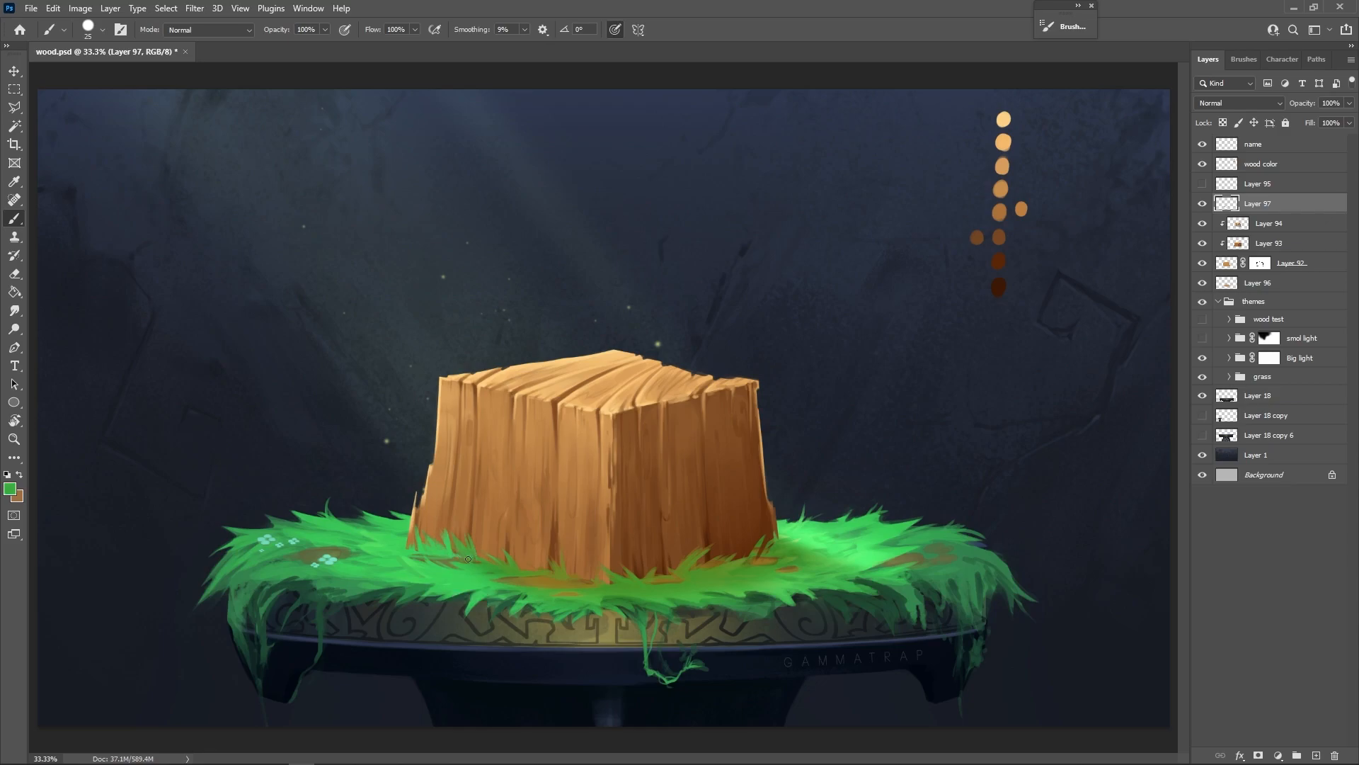
Step: Refine the grass at the block's left corner with further greens sampled beside it
key(e)
alt+click(442, 560)
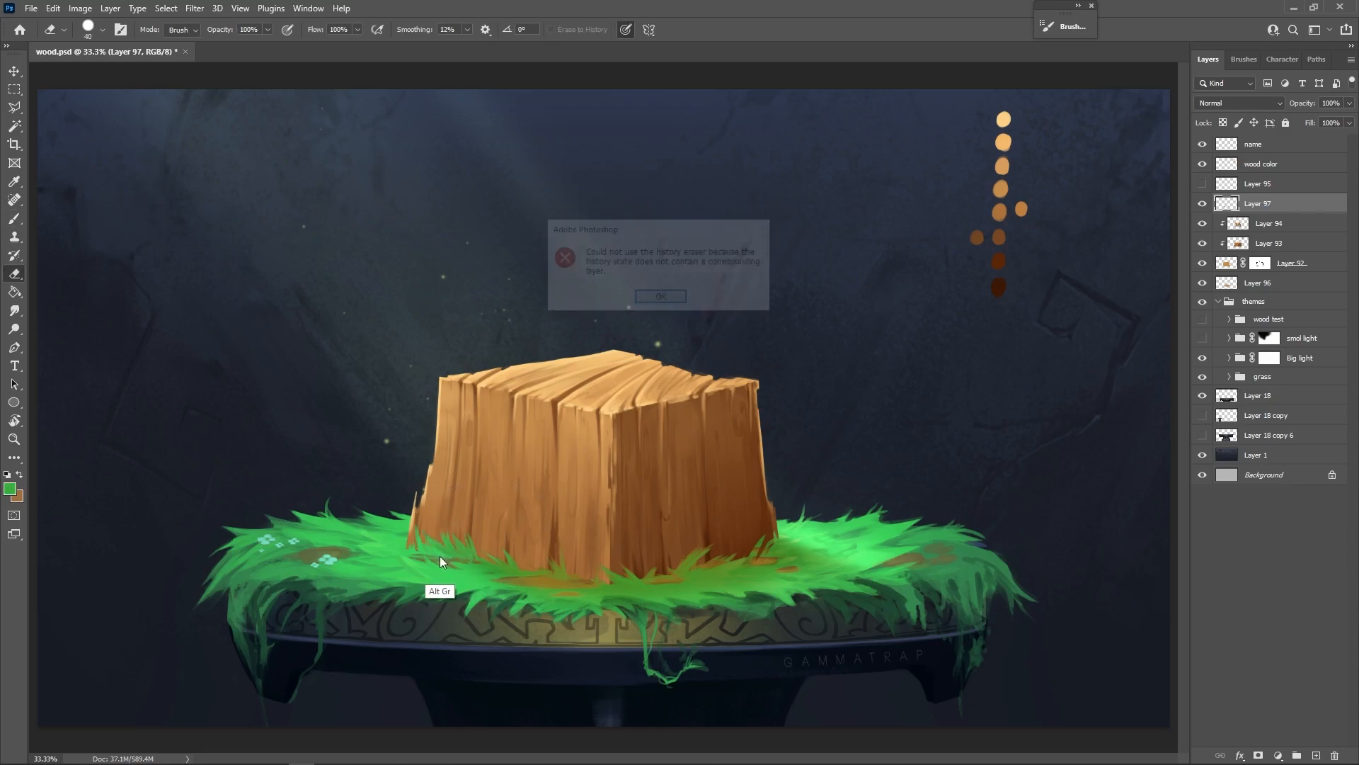
key(Escape)
key(b)
alt+click(448, 555)
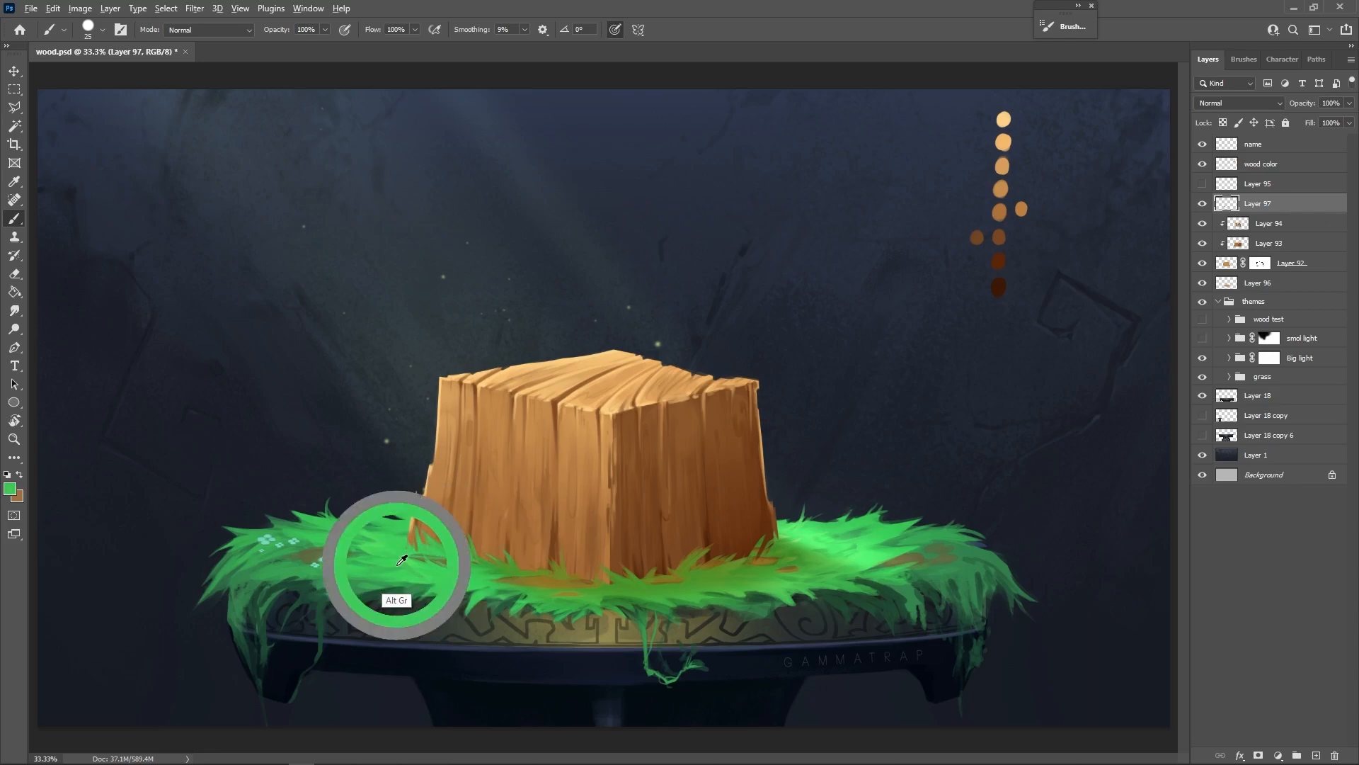
alt+click(412, 550)
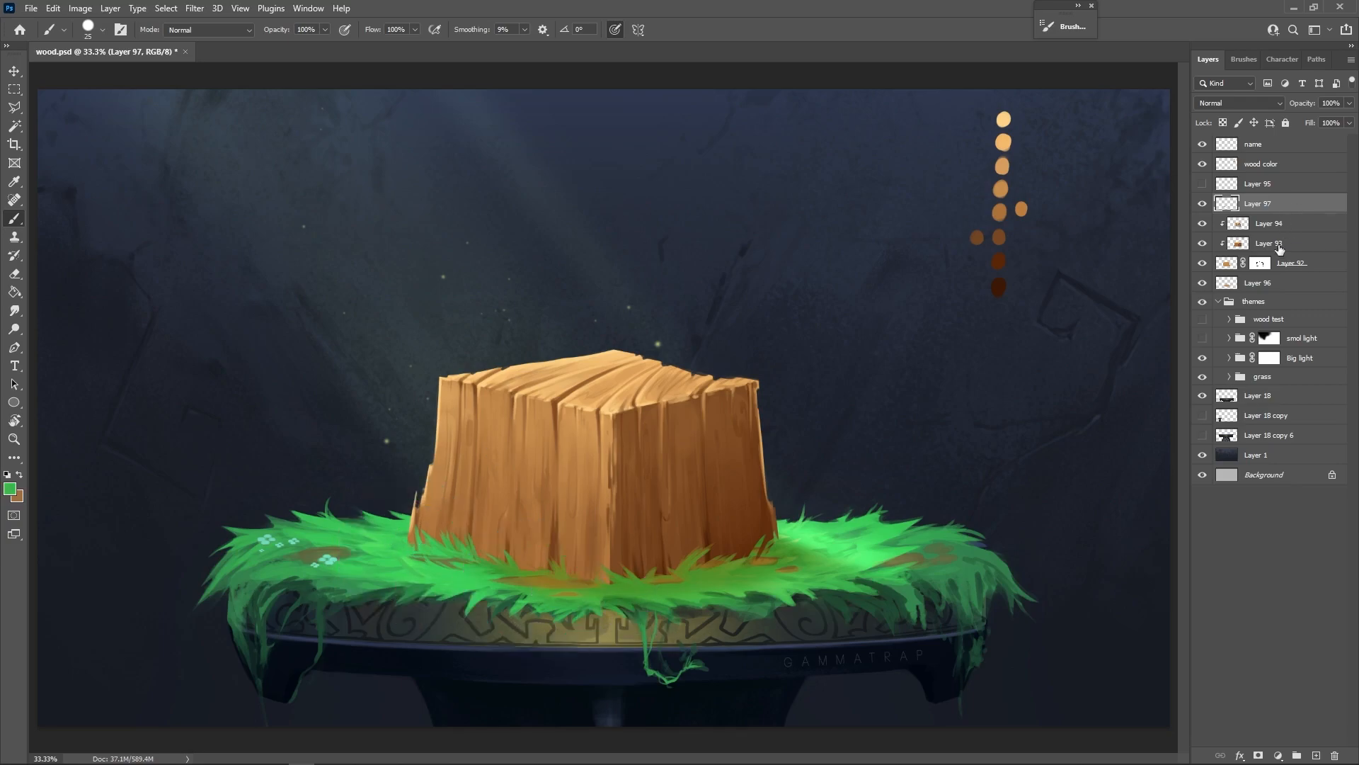
Step: Adjust the opacity of the shadow layer beneath the block and return to the grass blade layer
click(1267, 283)
drag(1304, 104, 1298, 108)
alt+click(646, 594)
click(1265, 205)
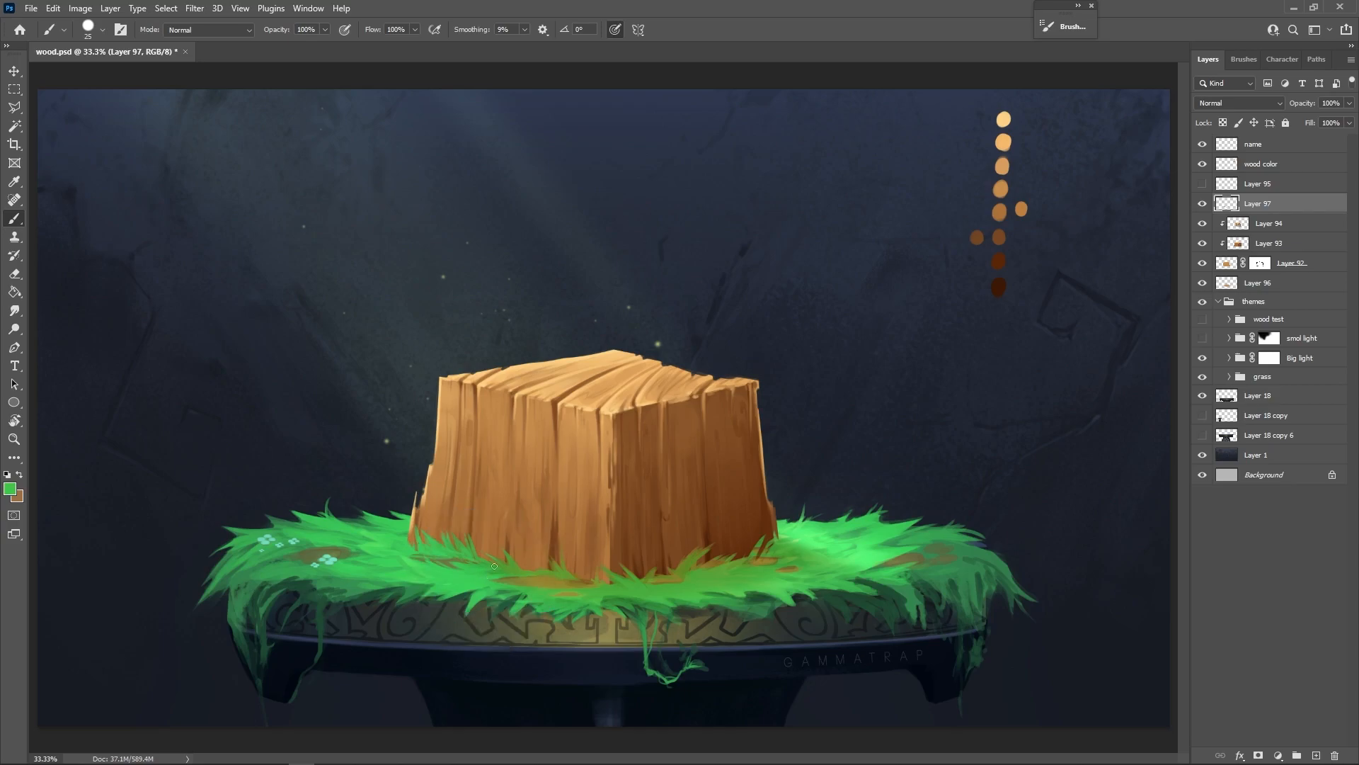
Step: Paint grass strokes over the shadowed ground in front of the right face with greens sampled across the area
alt+click(706, 586)
alt+click(746, 577)
mouse_move(715, 568)
mouse_down()
mouse_move(739, 535)
mouse_move(738, 570)
mouse_move(800, 538)
mouse_move(790, 511)
mouse_move(768, 558)
mouse_move(832, 558)
mouse_move(817, 544)
mouse_move(775, 551)
mouse_move(832, 558)
mouse_move(818, 573)
mouse_move(850, 560)
mouse_move(821, 571)
mouse_move(875, 570)
mouse_move(826, 582)
mouse_move(856, 580)
mouse_up()
alt+click(832, 558)
alt+click(825, 572)
alt+click(869, 571)
alt+click(877, 583)
alt+click(843, 566)
alt+click(790, 575)
alt+click(696, 599)
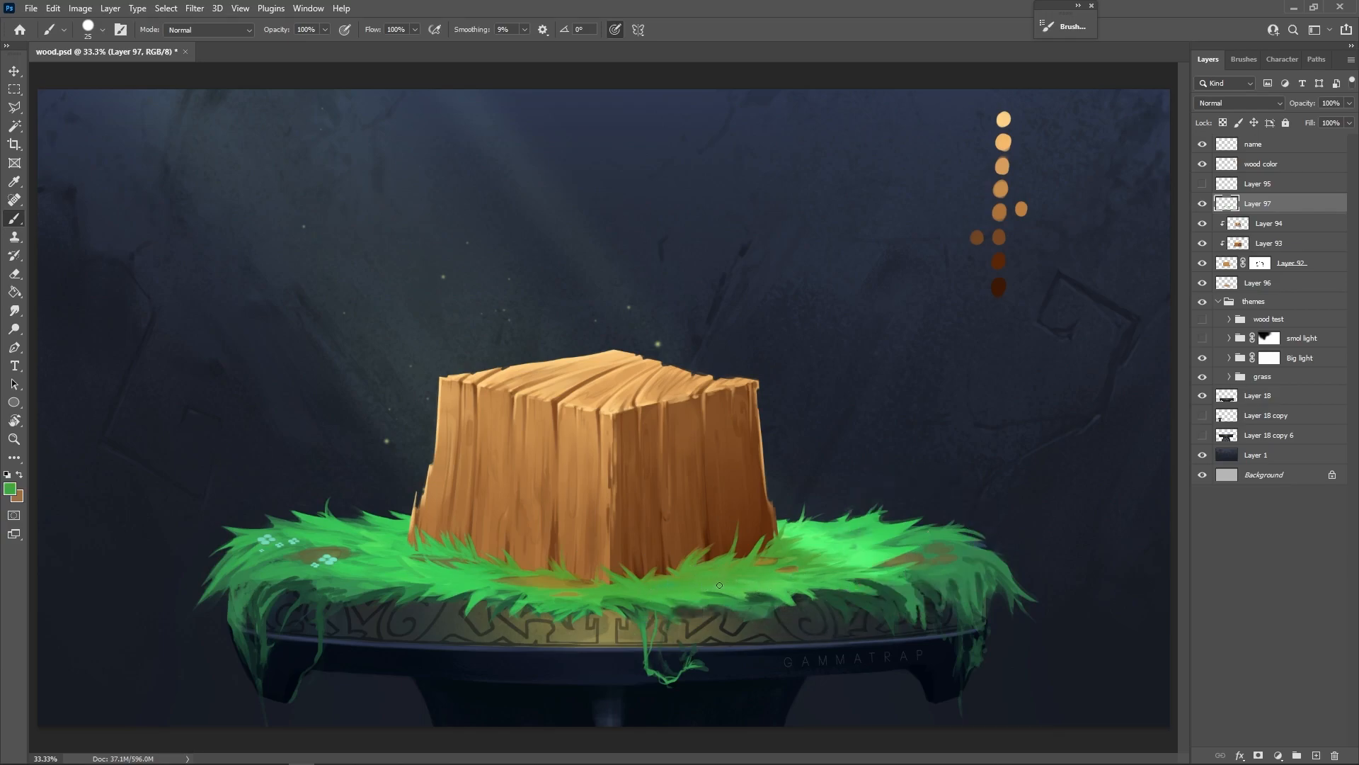
Step: Touch up the grass and wood along the right face's base with greens and dark browns sampled there
alt+click(727, 577)
alt+click(674, 586)
alt+click(705, 534)
alt+click(723, 543)
Step: Switch to the block's layer mask with the brush set to white
key(e)
alt+click(701, 547)
key(Return)
click(1260, 263)
key(b)
key(x)
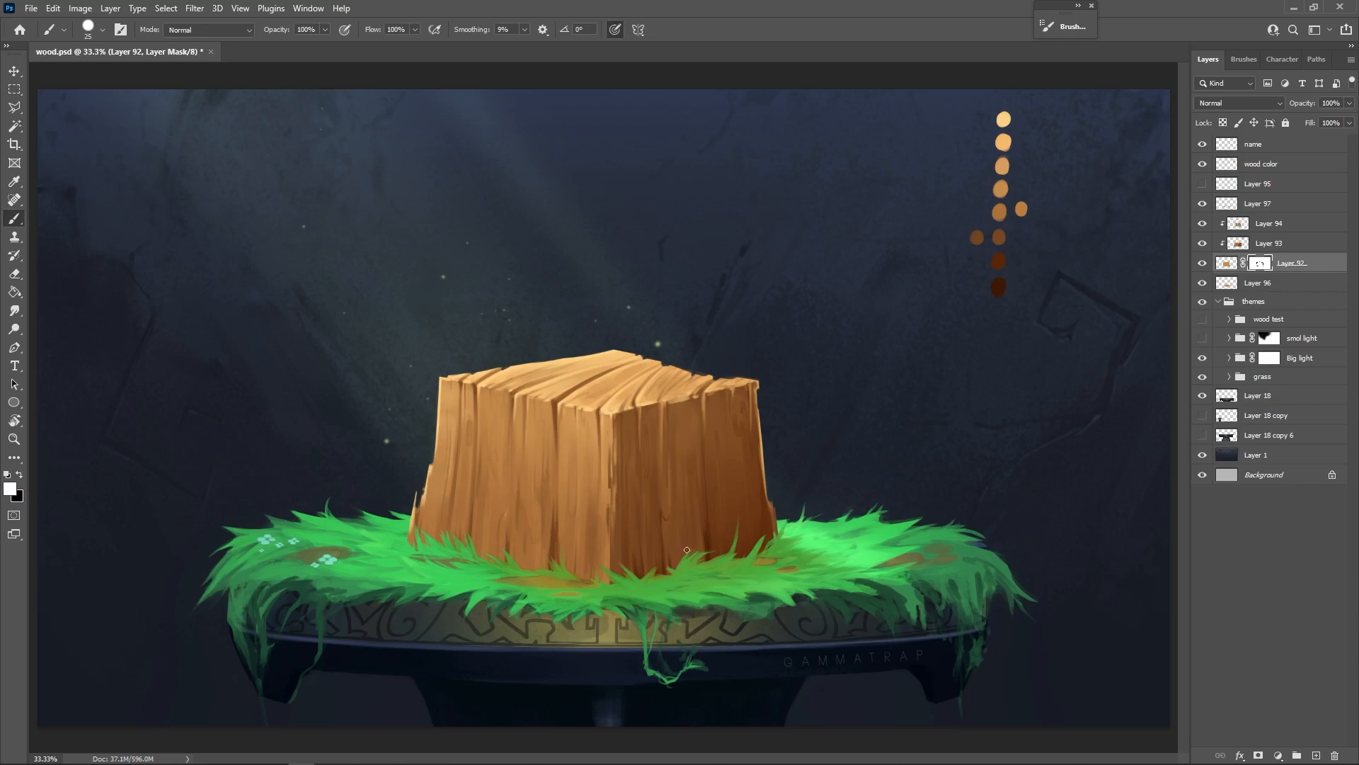
Step: Paint a grass blade up over the right face's base on Layer 97 in a sampled green
click(1262, 185)
click(1260, 203)
key(x)
alt+click(689, 567)
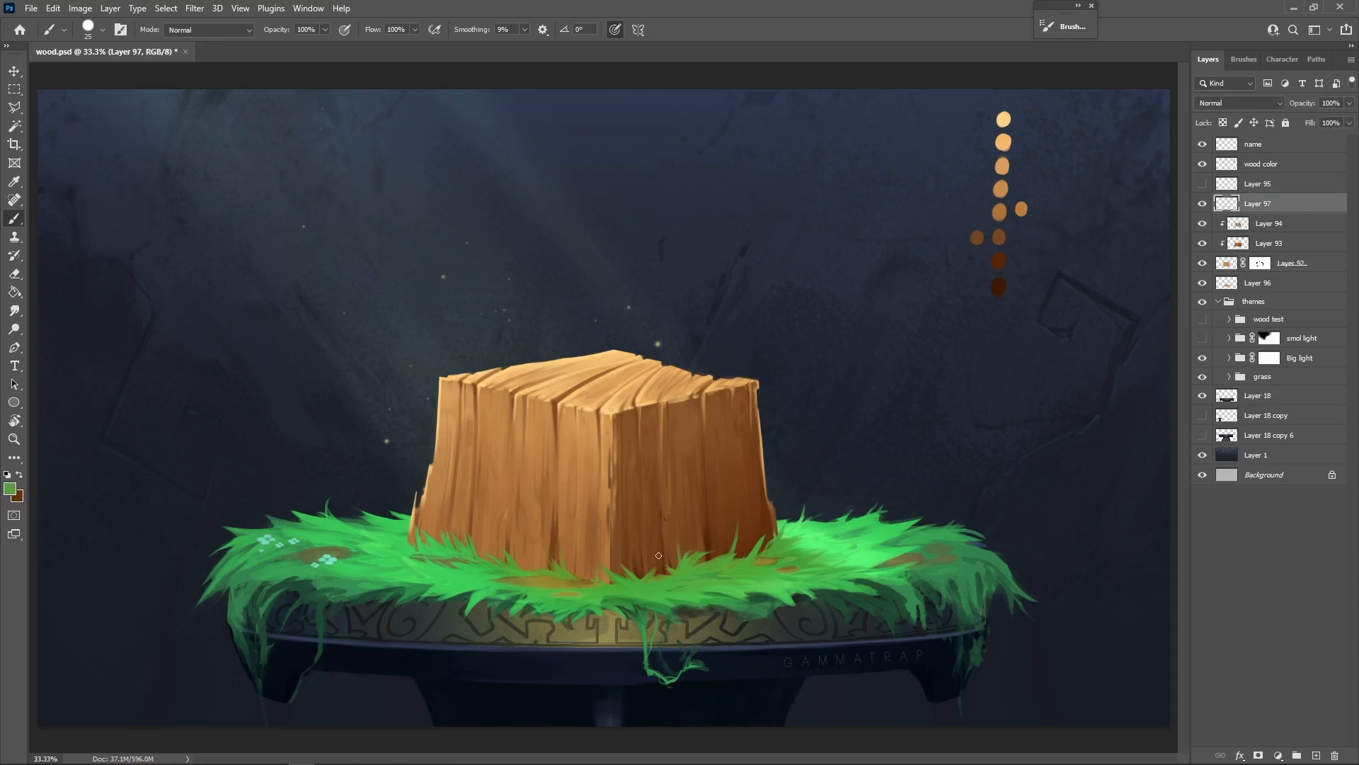
mouse_move(745, 557)
mouse_down()
mouse_move(774, 519)
mouse_move(749, 534)
mouse_up()
Step: Try to paint a grass blade over the left face's base, and undo the strokes
alt+click(523, 565)
mouse_move(518, 559)
mouse_down()
mouse_move(489, 566)
mouse_move(502, 538)
mouse_up()
key(ctrl+z)
key(ctrl+z)
Step: Brighten the grass beside the block's left corner with a larger light green brush, and sample green for the front patch
alt+click(817, 581)
key(bracketright)
key(bracketright)
key(bracketleft)
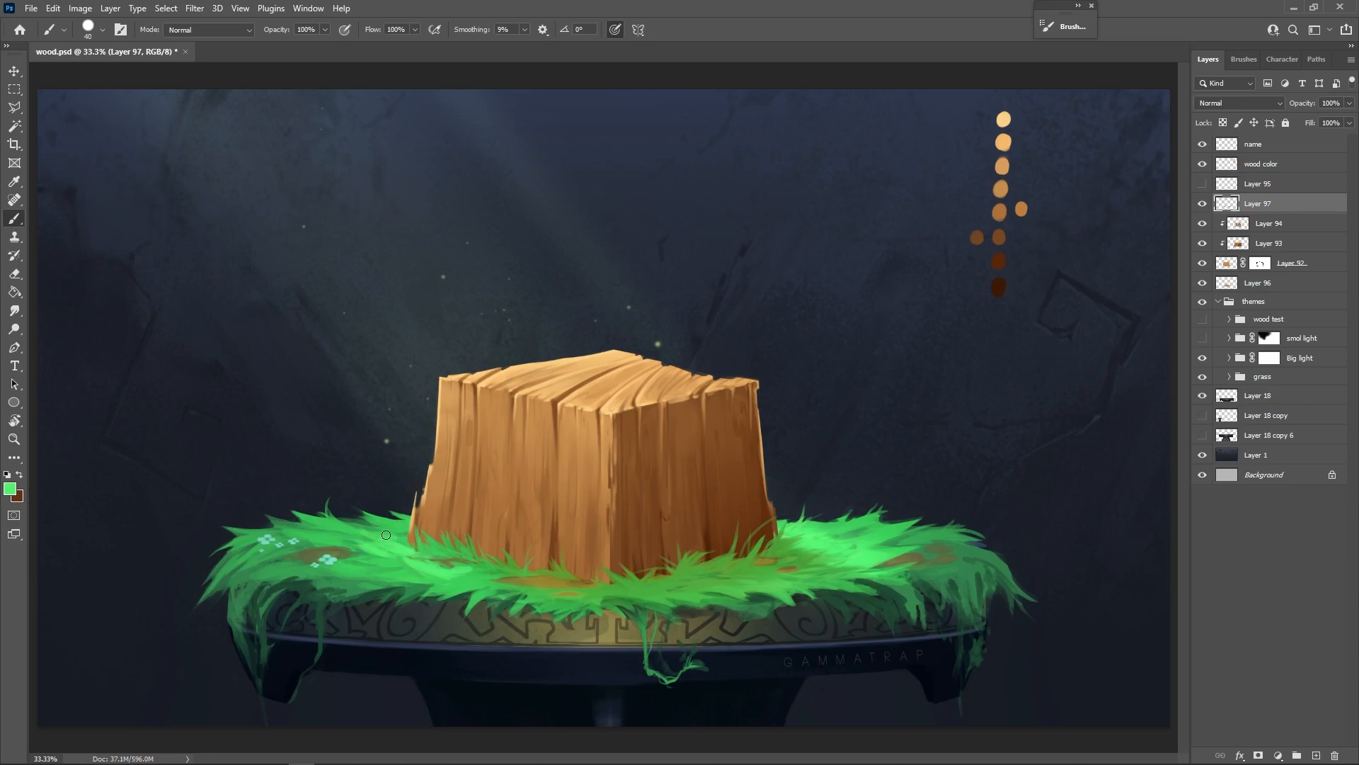
drag(384, 539, 404, 531)
alt+click(499, 577)
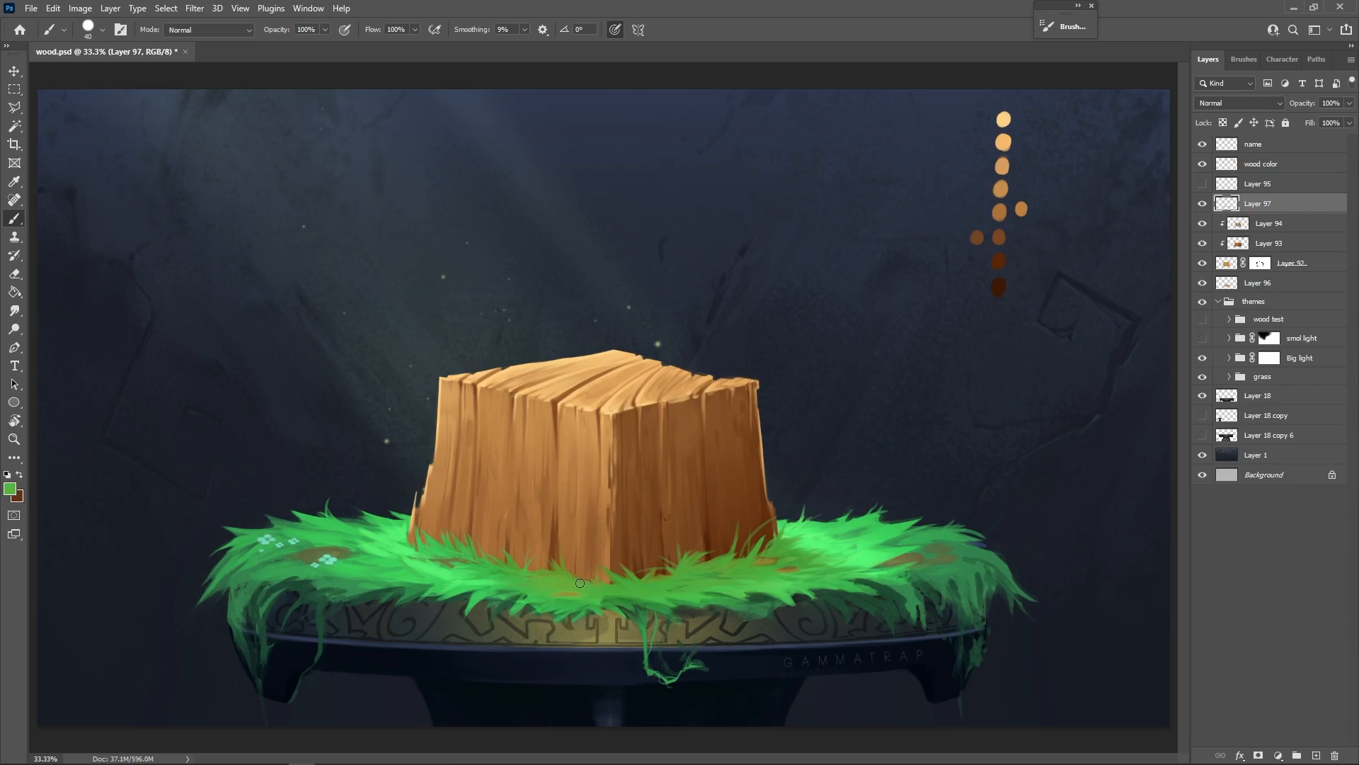
Step: Sample greens around the block's base and paint a short grass stroke at its left corner on Layer 97
alt+click(488, 577)
mouse_move(436, 562)
mouse_down()
mouse_move(476, 570)
mouse_move(448, 562)
mouse_up()
alt+click(453, 572)
alt+click(494, 563)
Step: Add a new layer above Layer 94 and switch to an enlarged soft round brush
click(1281, 224)
click(1317, 755)
right_click(870, 510)
click(920, 486)
click(859, 569)
key(bracketright)
key(bracketright)
key(bracketright)
Step: Turn off size pressure, sample a mid orange swatch, set the new layer to Multiply, and enlarge the brush
click(615, 30)
alt+click(1000, 191)
click(1240, 104)
click(1247, 151)
key(bracketright)
key(bracketright)
key(bracketright)
key(bracketright)
Step: Try to shade the block's right face with a broad soft stroke, and undo it
drag(596, 629, 811, 490)
key(ctrl+z)
key(ctrl+z)
Step: Clip Layer 98 to the block in Multiply mode and softly darken the lower part of the right face
right_click(1260, 243)
right_click(1281, 223)
key(Escape)
click(1241, 104)
click(1246, 151)
drag(689, 605, 683, 583)
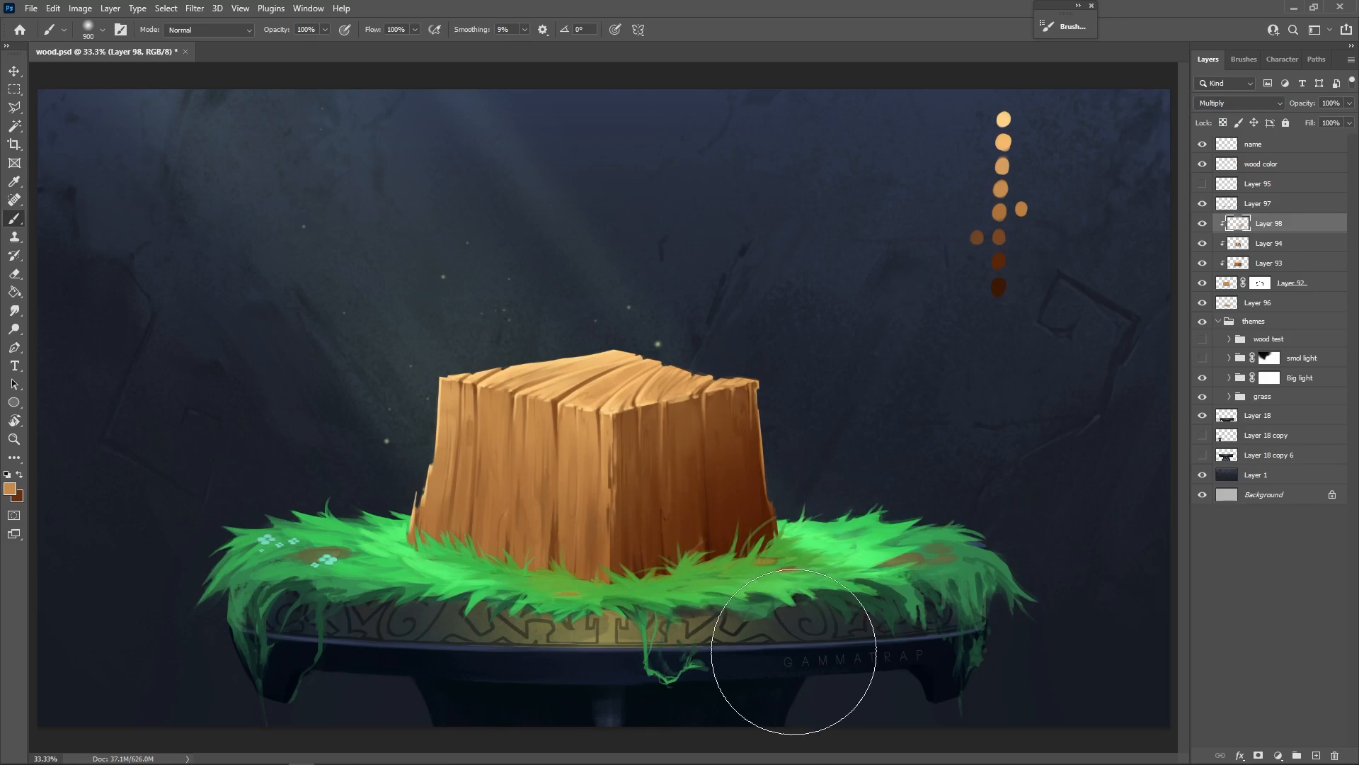
Step: Reduce the brush size, add another layer clipped to the block, and sample a light yellow-orange swatch
key(bracketleft)
key(bracketleft)
key(bracketleft)
key(bracketleft)
key(bracketleft)
key(bracketleft)
key(bracketleft)
click(1315, 755)
right_click(1268, 223)
key(Escape)
alt+click(1003, 161)
Step: Try a light stroke across the block's top face in another blend mode, and undo it
click(1241, 103)
click(1246, 226)
drag(460, 376, 609, 374)
key(ctrl+z)
Step: Set Layer 99 to Overlay and brighten the block's top face with a larger soft brush
click(1239, 103)
click(1232, 278)
key(bracketright)
key(bracketright)
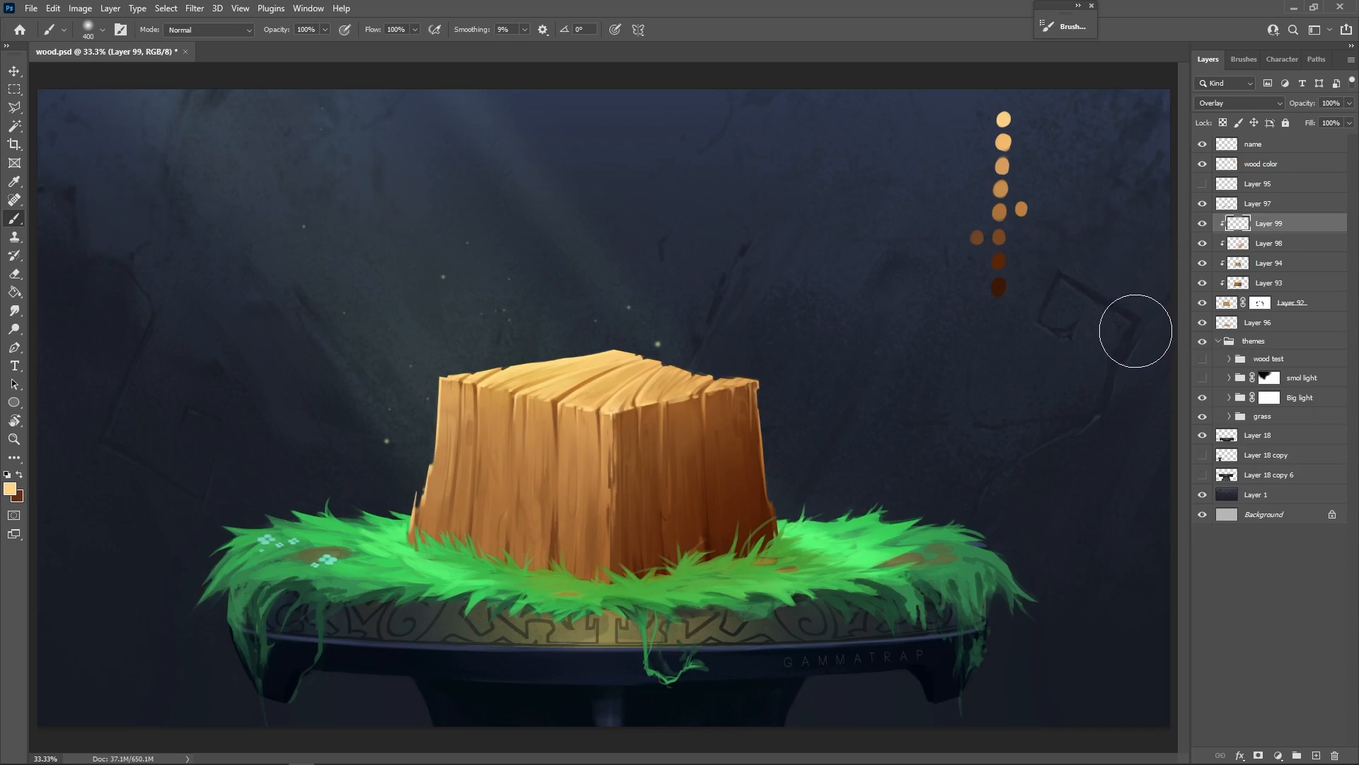
Step: Compare the block with and without the Overlay highlight, lower that layer's opacity to 55%, and save the file
click(1204, 223)
click(1203, 224)
key(ctrl+s)
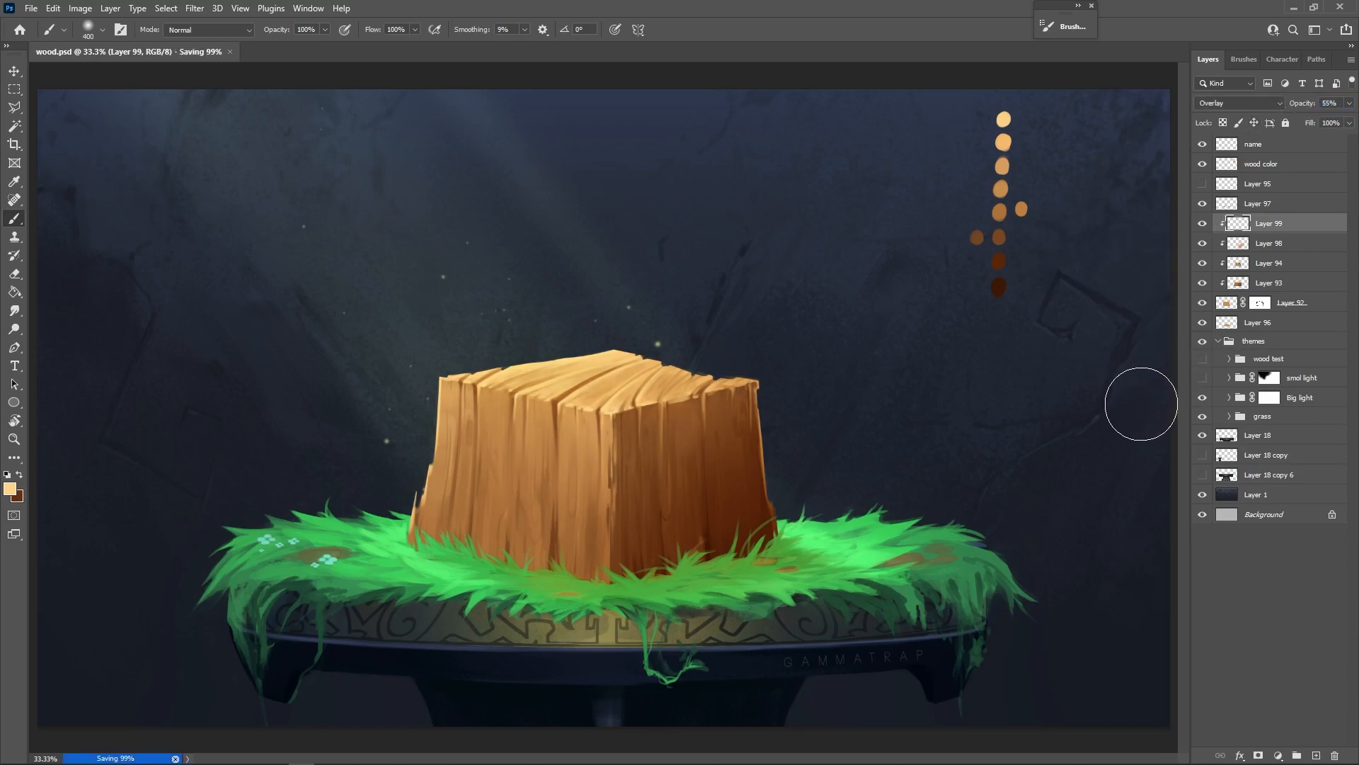
Step: Merge the masked block layer with its clipped Layers 93, 94, 98 and 99
ctrl+click(1304, 308)
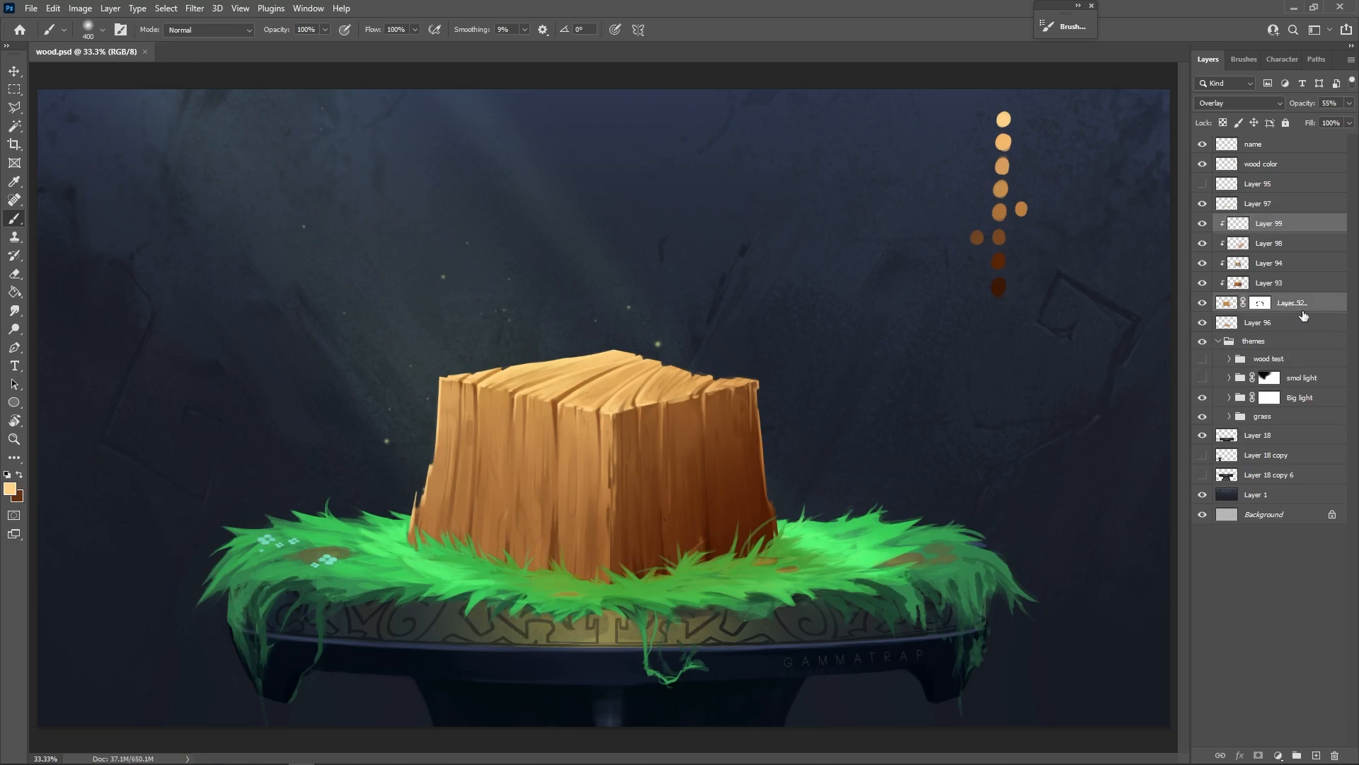
ctrl+click(1280, 285)
ctrl+click(1281, 265)
ctrl+click(1282, 247)
key(ctrl+e)
Step: Duplicate the merged block layer and hide the original
key(ctrl+j)
click(1203, 244)
click(80, 9)
click(97, 79)
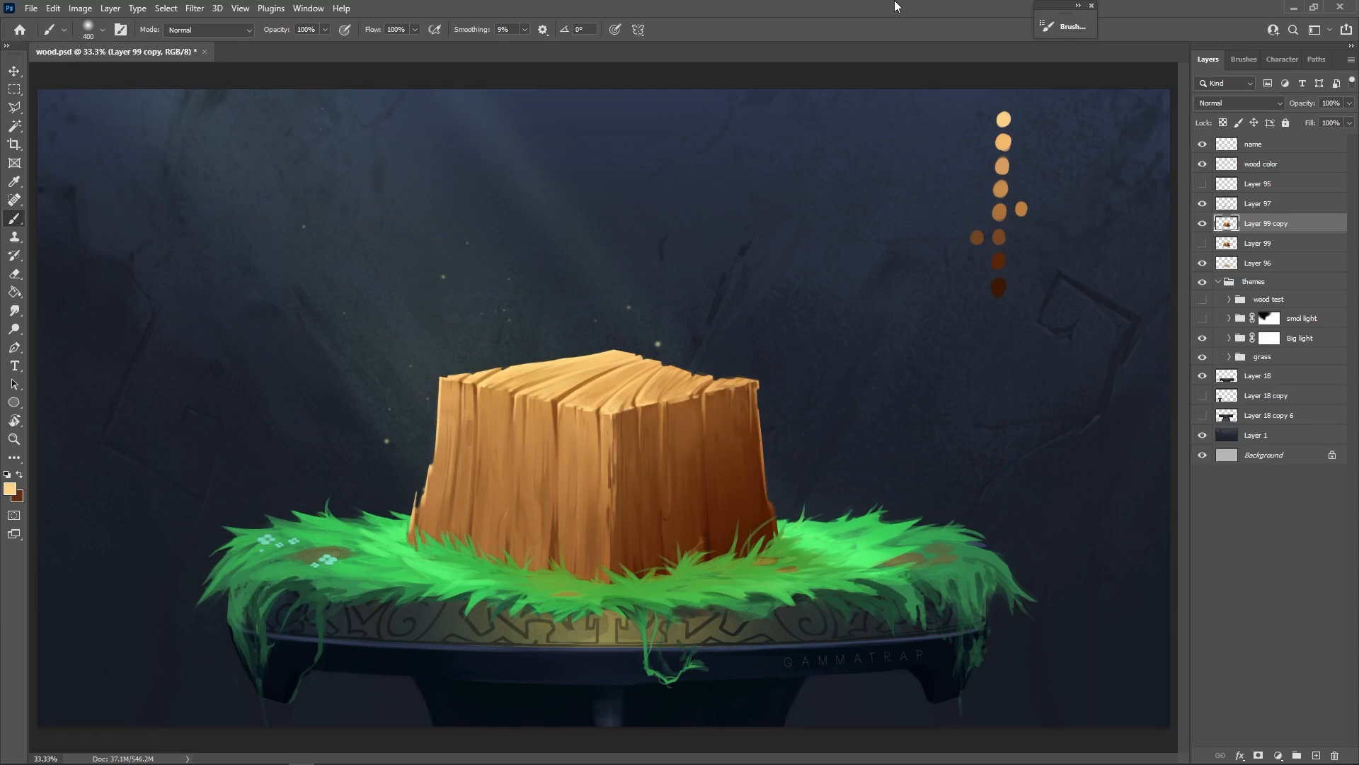
Step: Return to Layer 97 with a Hard Round Pressure Opacity brush, enable size pressure, and sample light green near the block's left corner
click(1272, 199)
right_click(692, 319)
click(805, 459)
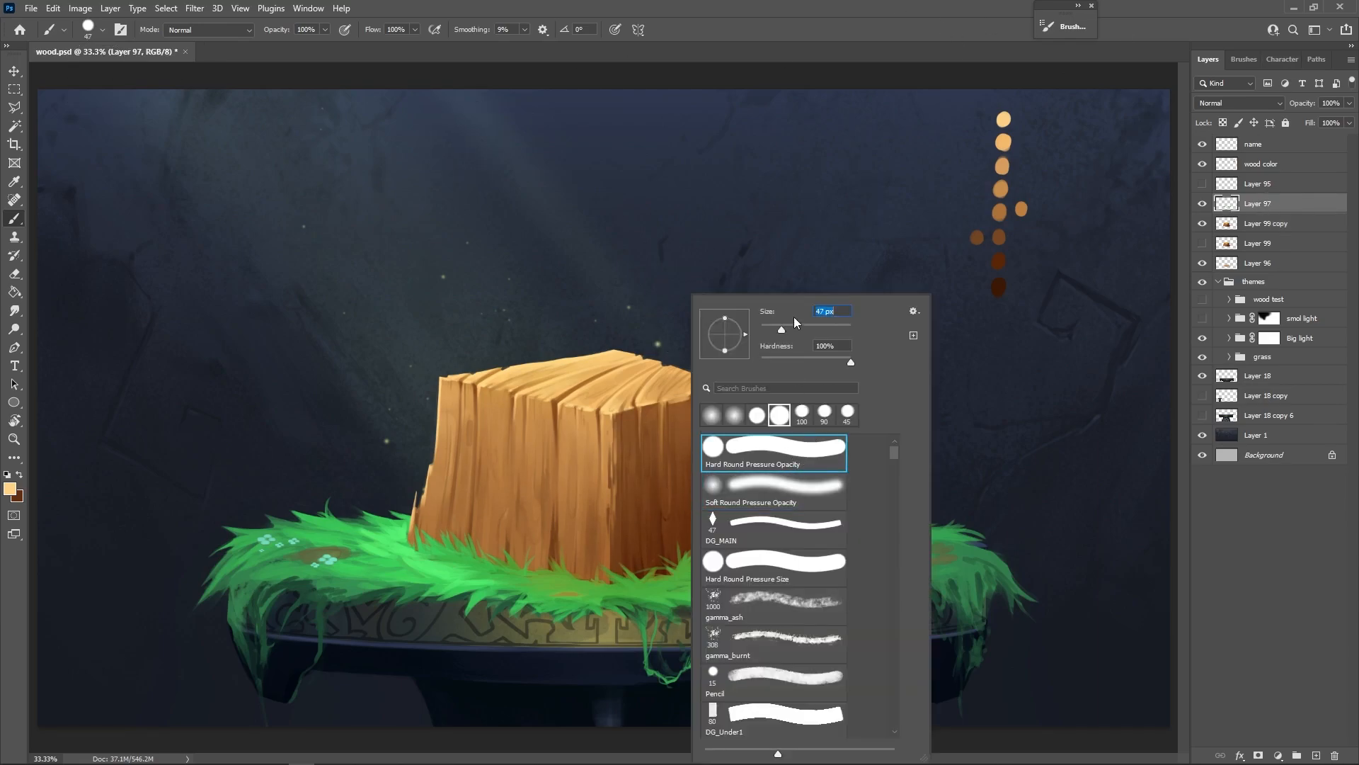
click(682, 45)
click(615, 30)
alt+click(435, 558)
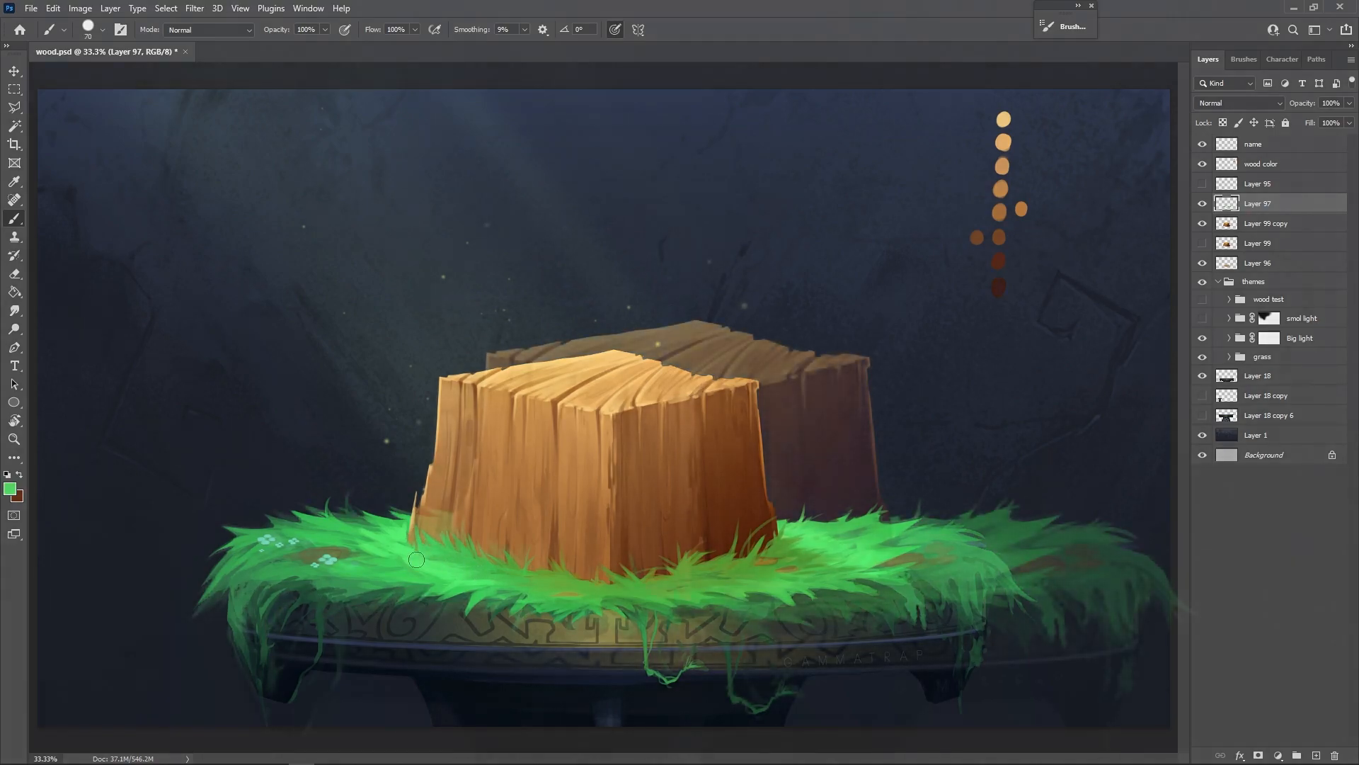